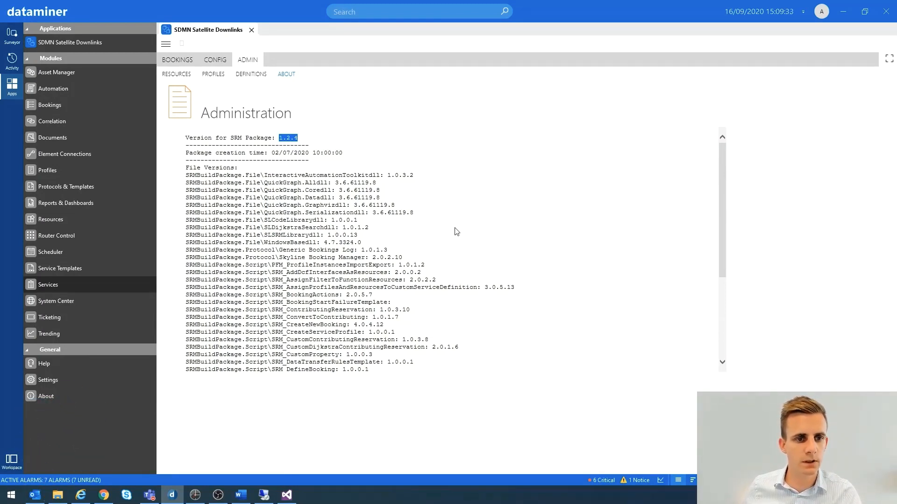
# Open the Satellite Downlink service definition in the Services module
pyautogui.click(47, 286)
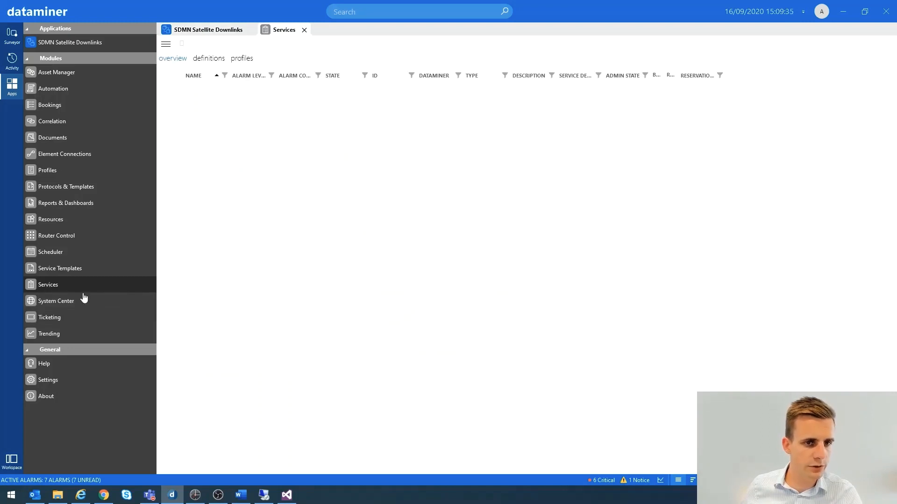
pyautogui.click(203, 59)
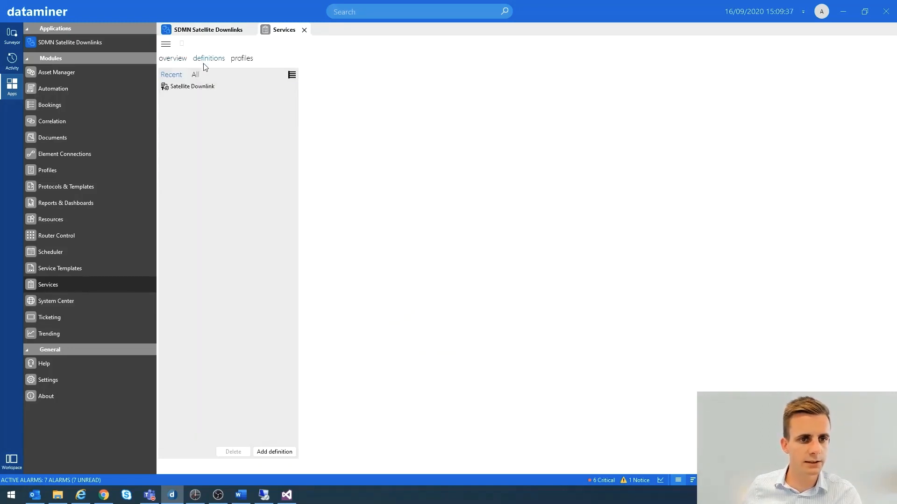
pyautogui.click(181, 88)
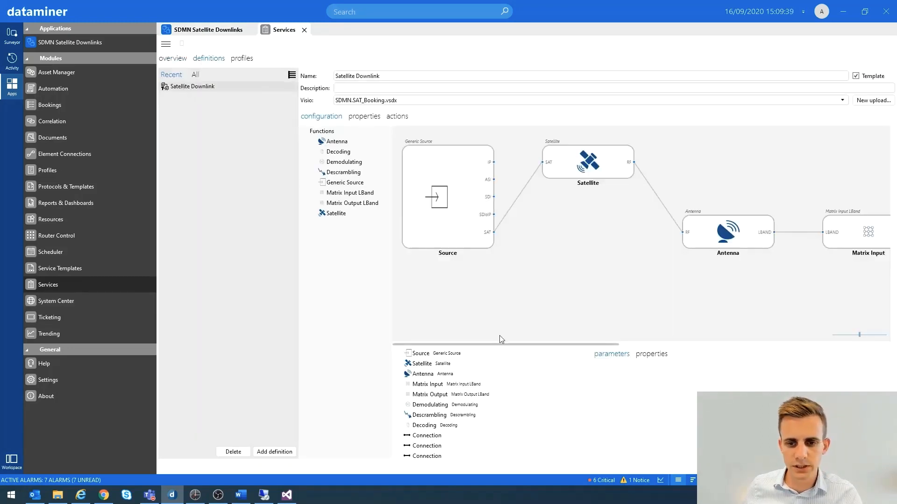
# Inspect the Satellite and Antenna nodes and the rest of the signal chain up to Descrambling in the definition diagram
pyautogui.moveTo(489, 345)
pyautogui.mouseDown()
pyautogui.moveTo(547, 351)
pyautogui.moveTo(496, 350)
pyautogui.mouseUp()
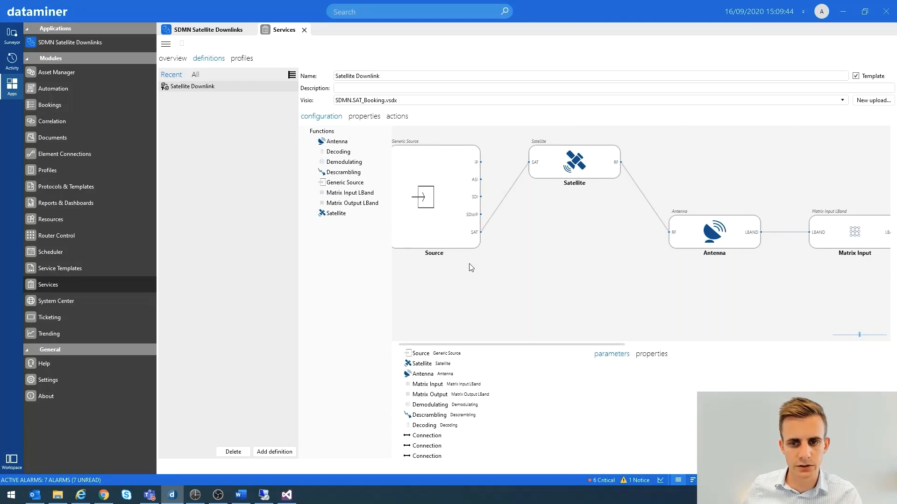
pyautogui.click(572, 169)
pyautogui.click(685, 236)
pyautogui.moveTo(581, 346); pyautogui.dragTo(776, 346)
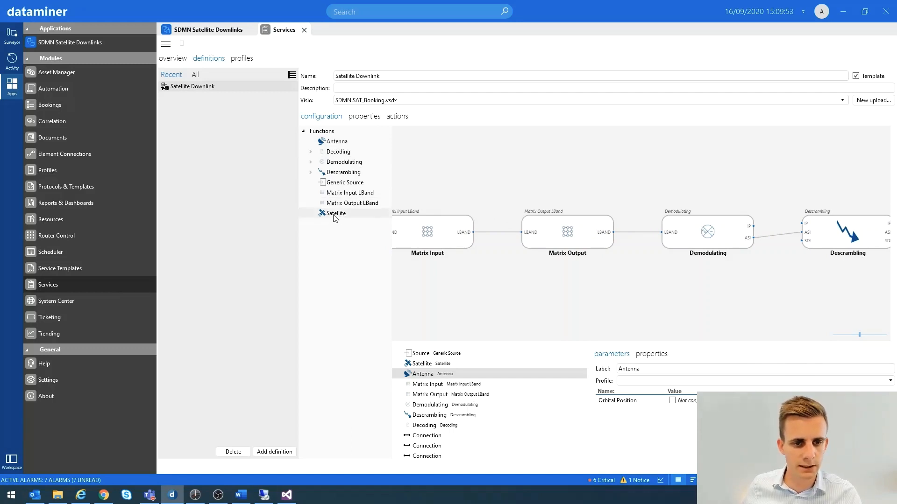
# Place a Satellite function below the Matrix Output node and remove it from the diagram
pyautogui.moveTo(336, 219); pyautogui.dragTo(563, 308)
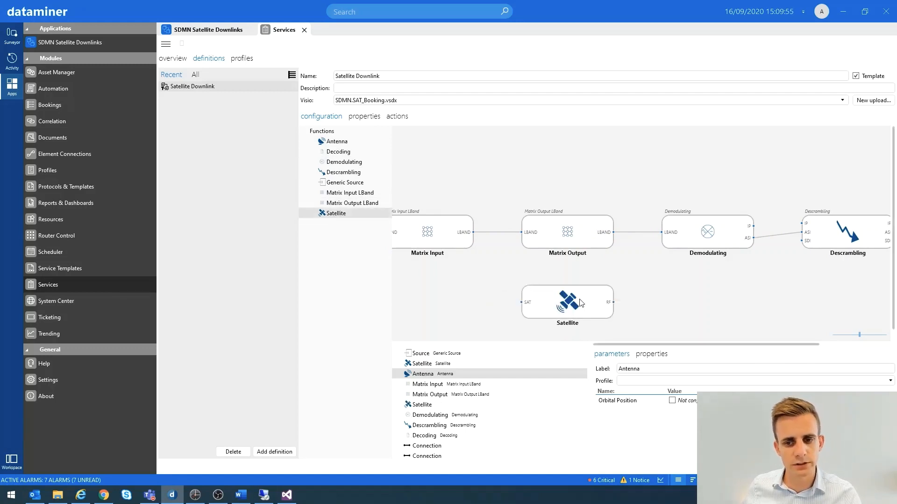
pyautogui.click(563, 309)
pyautogui.press('Delete')
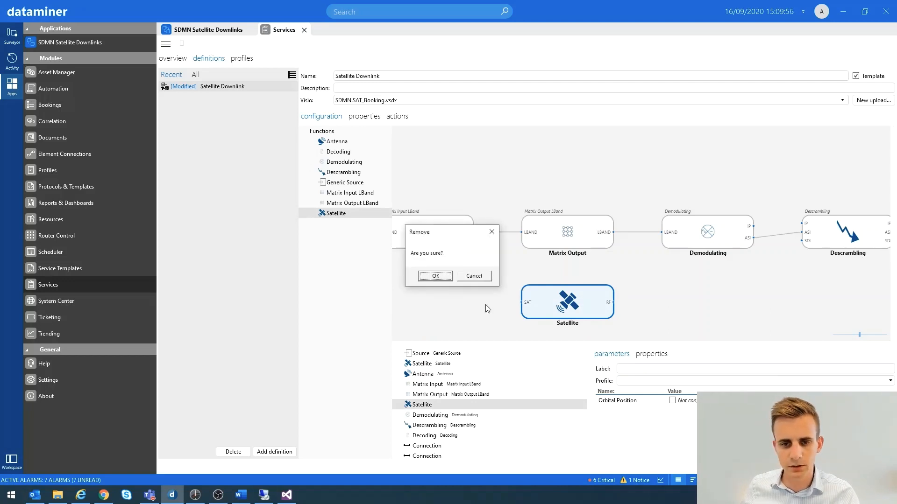
pyautogui.click(435, 276)
# Inspect the parameters of the Demodulating node in the Satellite Downlink diagram
pyautogui.moveTo(697, 346); pyautogui.dragTo(757, 342)
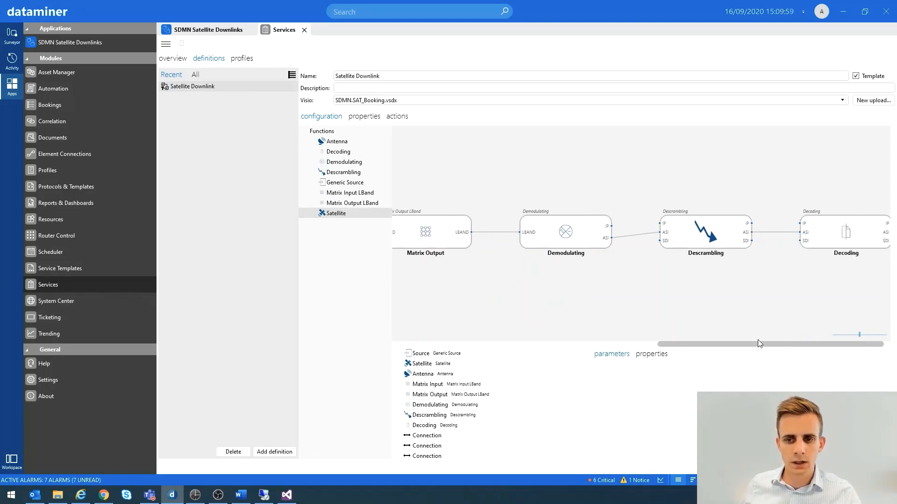
pyautogui.click(566, 238)
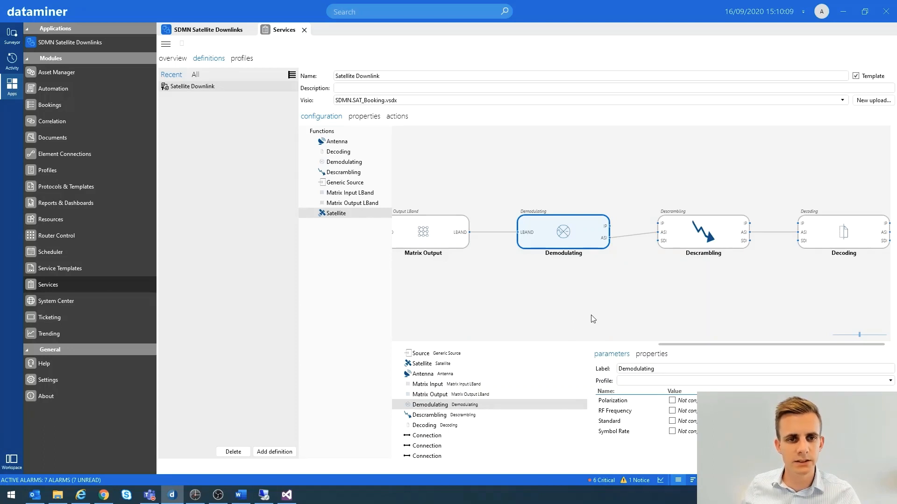
# Open the Protocols & Templates module and review the Ericsson RX8200 and Novelsat NS2000 protocols with their function protocols
pyautogui.click(49, 187)
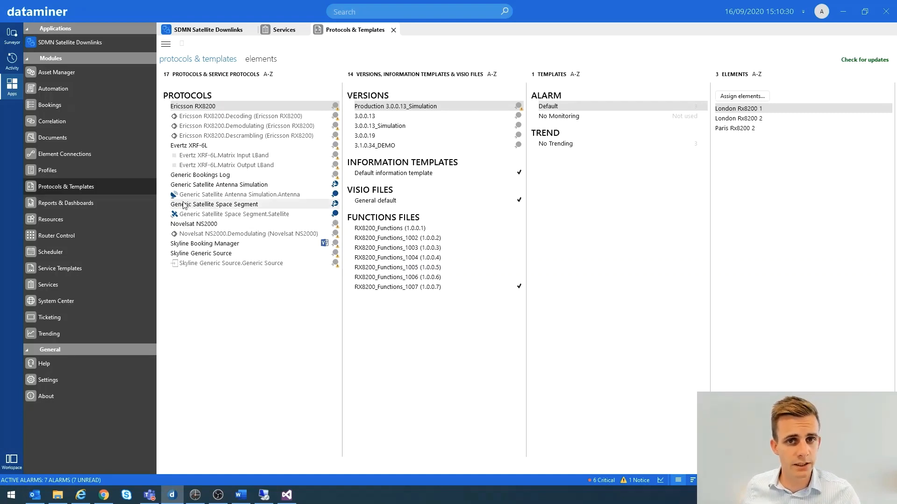
pyautogui.click(231, 119)
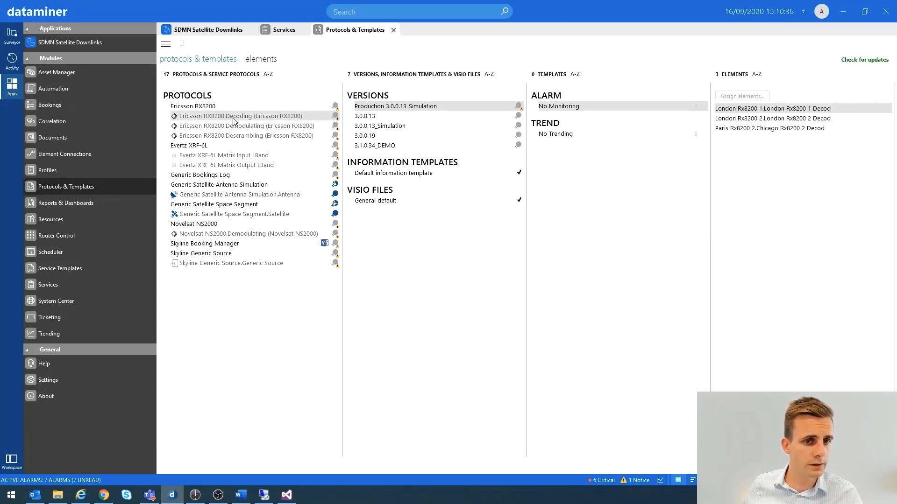
pyautogui.click(242, 126)
pyautogui.click(239, 136)
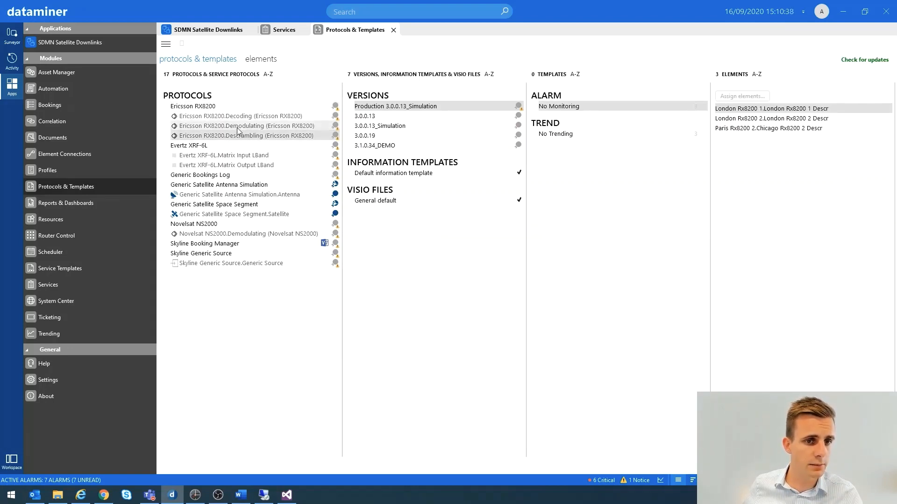
pyautogui.click(241, 127)
pyautogui.click(205, 225)
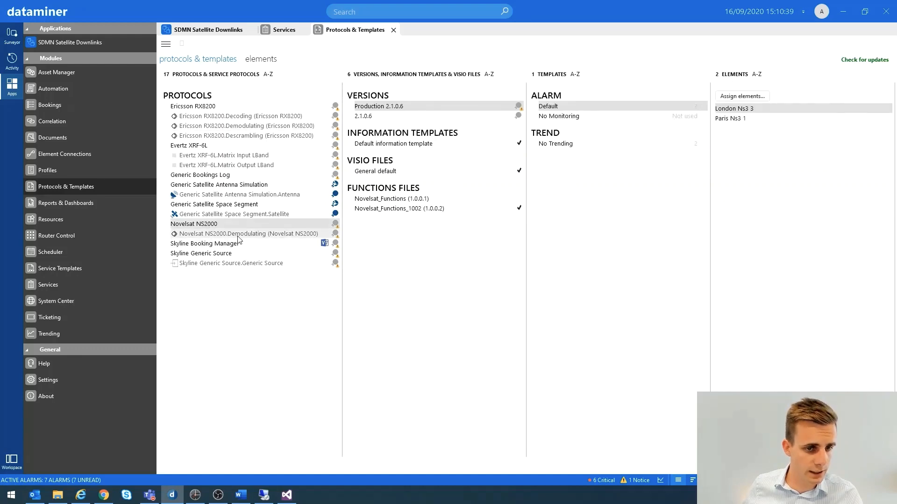
pyautogui.click(210, 233)
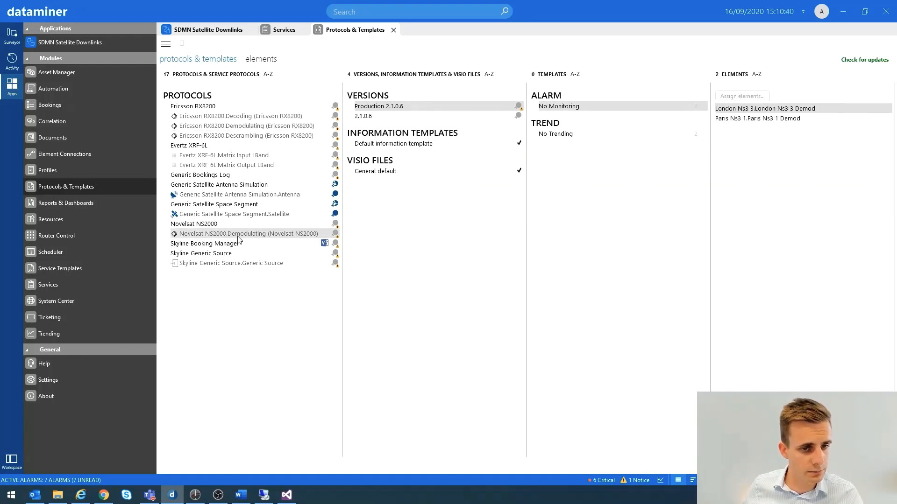
pyautogui.click(204, 107)
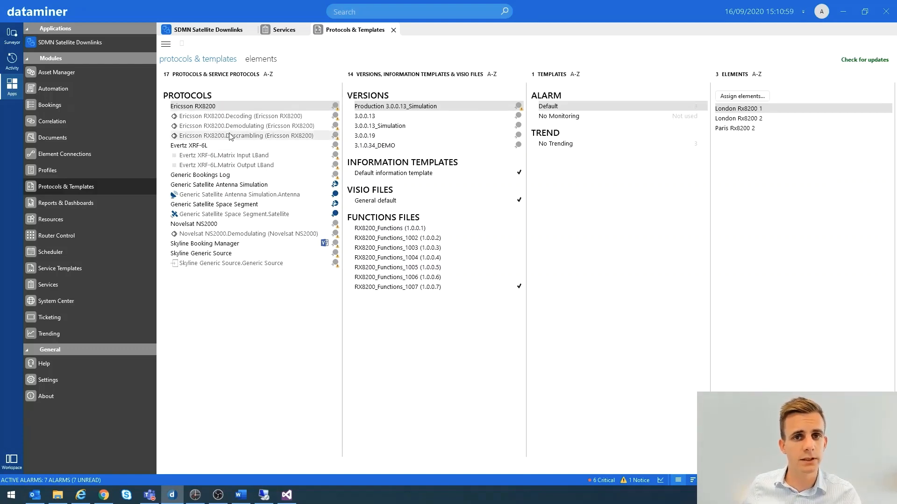
# Switch to File Explorer and select RX8200_Functions_1007.xml in the SRM folder
pyautogui.click(60, 497)
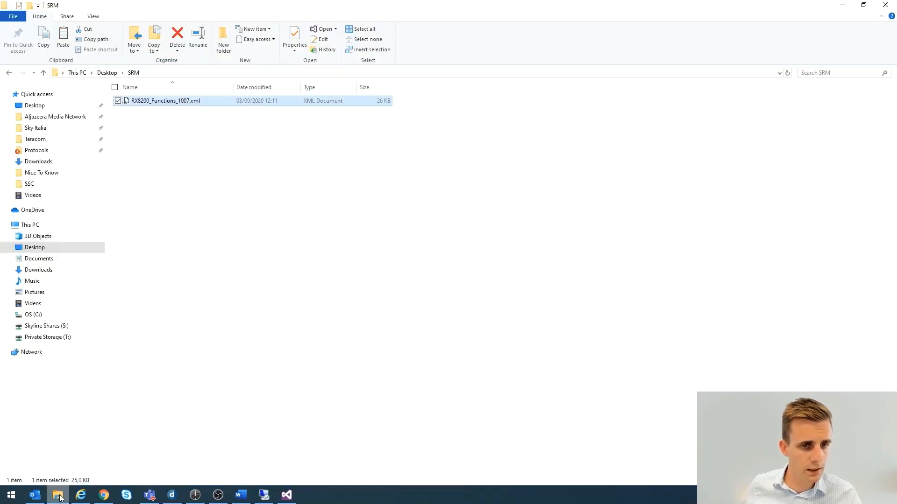
pyautogui.click(247, 246)
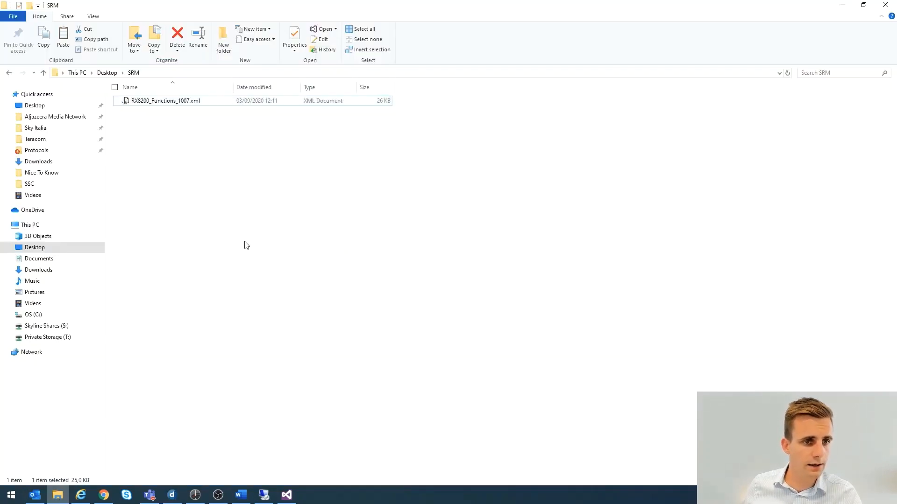
pyautogui.click(152, 106)
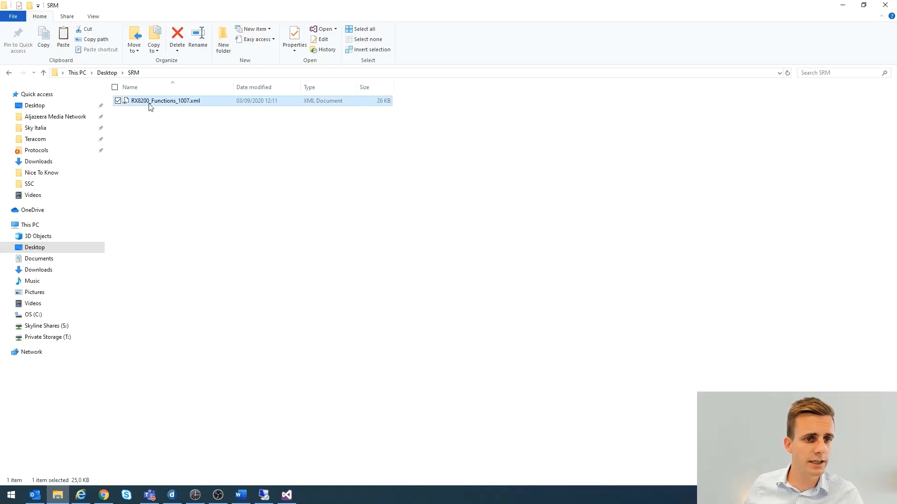
pyautogui.rightClick(147, 104)
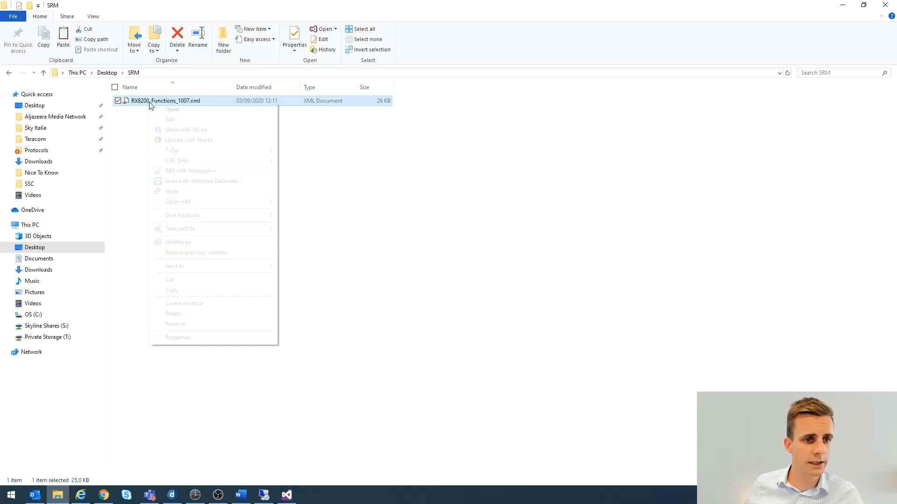
pyautogui.click(142, 123)
# Switch to Visual Studio, collapse the Demodulating function in RX8200_Functions_1007.xml and highlight the Version element
pyautogui.click(287, 495)
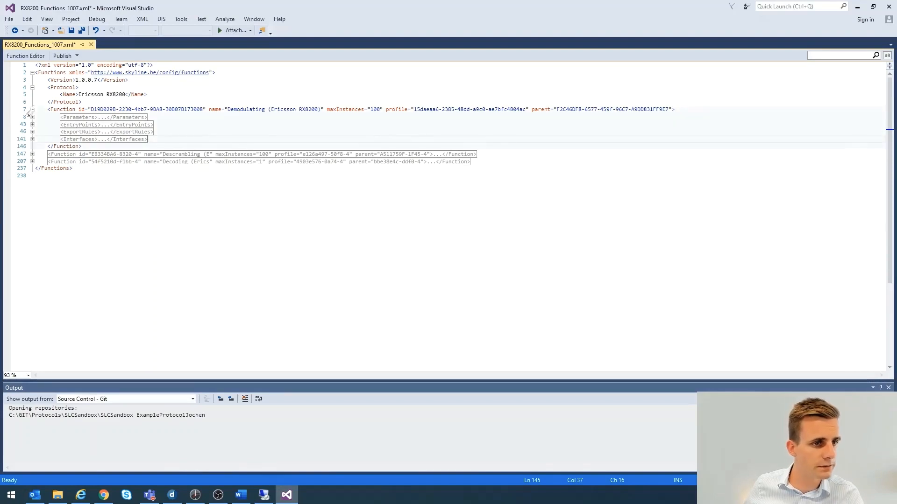
pyautogui.click(32, 109)
pyautogui.click(79, 132)
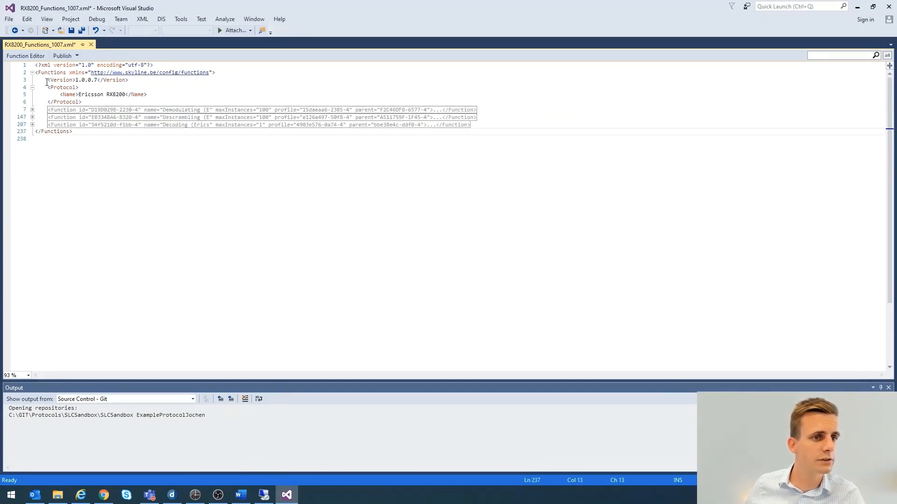
pyautogui.moveTo(47, 82)
pyautogui.mouseDown()
pyautogui.moveTo(128, 81)
pyautogui.moveTo(49, 82)
pyautogui.mouseUp()
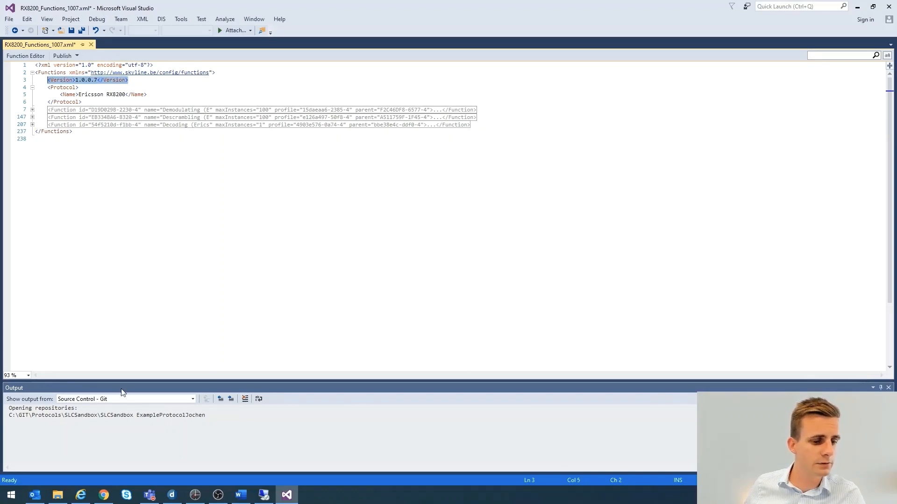
# Switch to DataMiner and select the RX8200_Functions_1007 functions file of the Ericsson RX8200 protocol
pyautogui.click(172, 495)
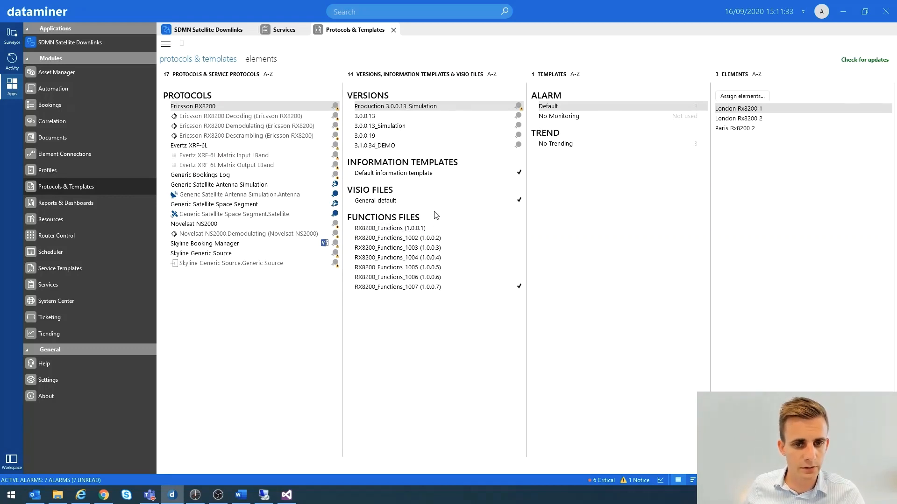
pyautogui.click(434, 286)
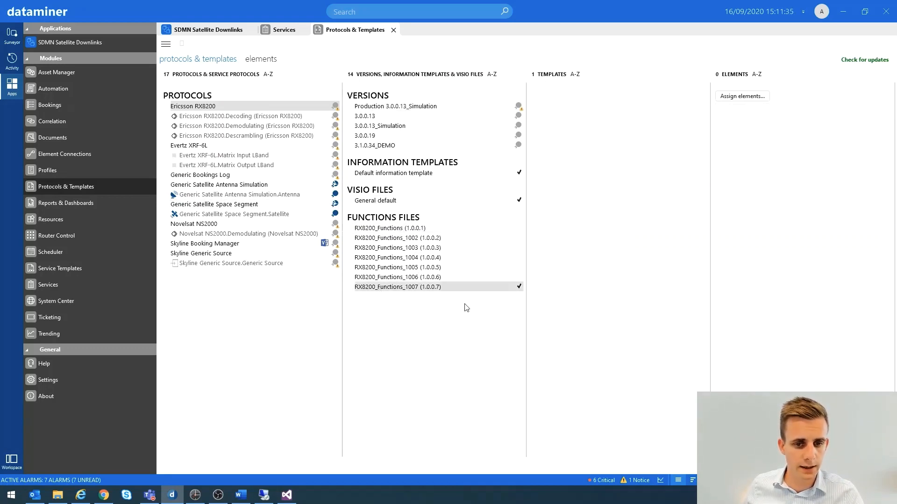
# Return to Visual Studio and examine the Protocol element and its protocol name in the functions file
pyautogui.click(287, 499)
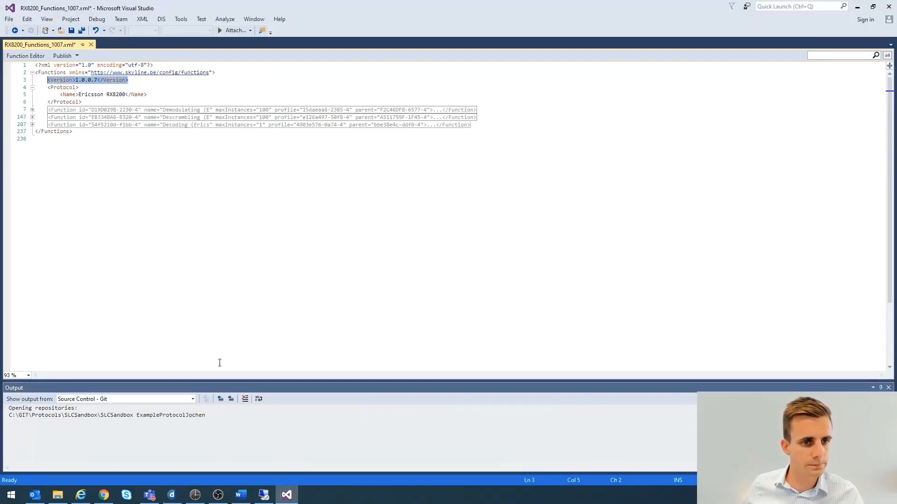
pyautogui.moveTo(84, 102); pyautogui.dragTo(48, 87)
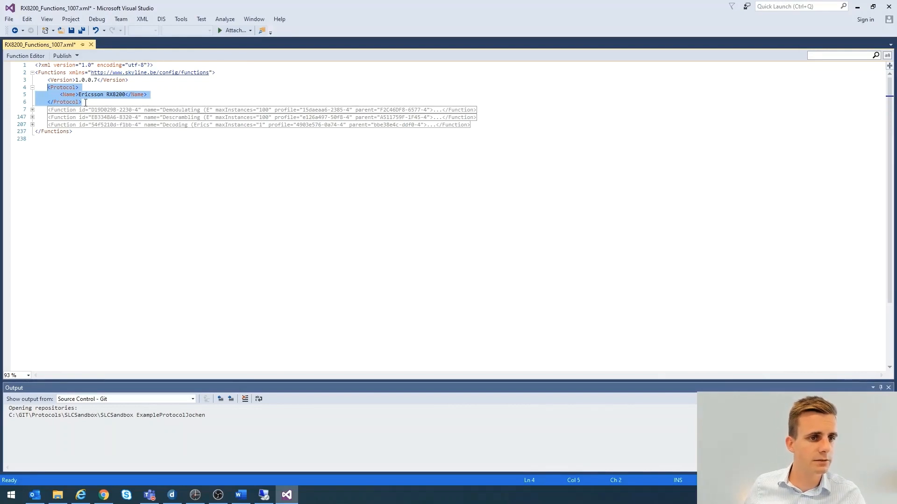
pyautogui.click(79, 95)
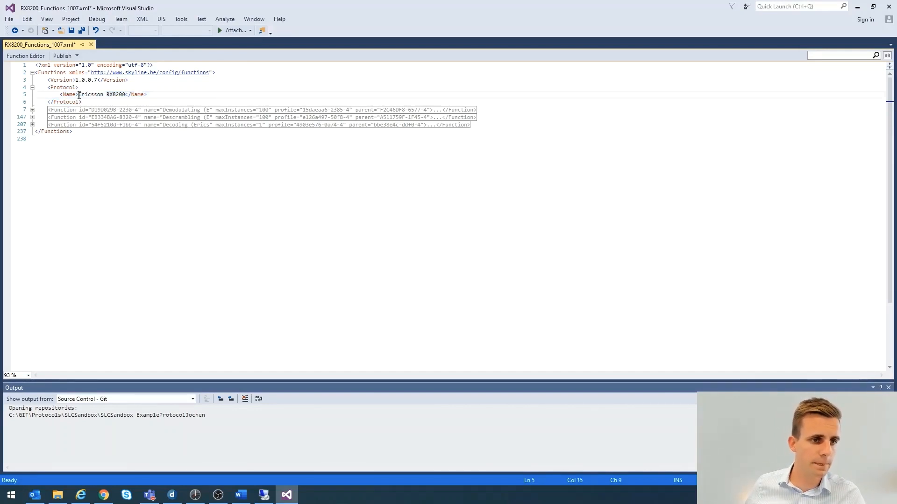
pyautogui.moveTo(80, 95); pyautogui.dragTo(126, 96)
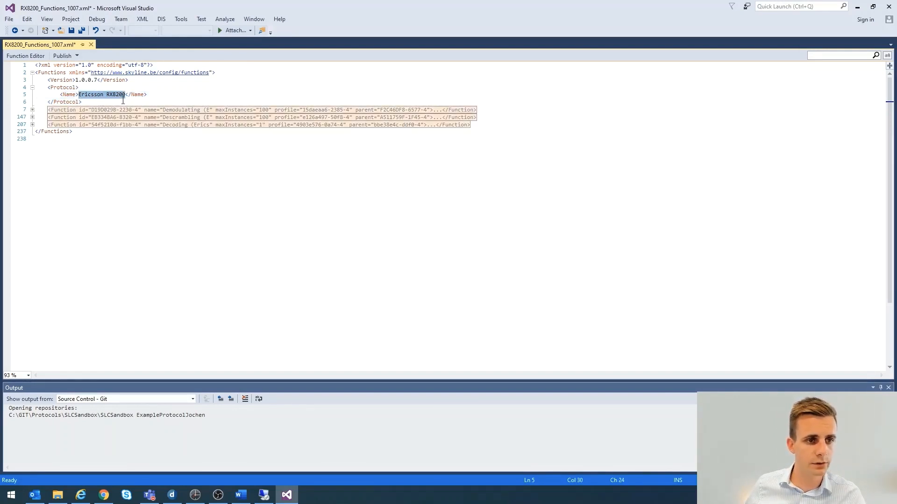
pyautogui.click(95, 101)
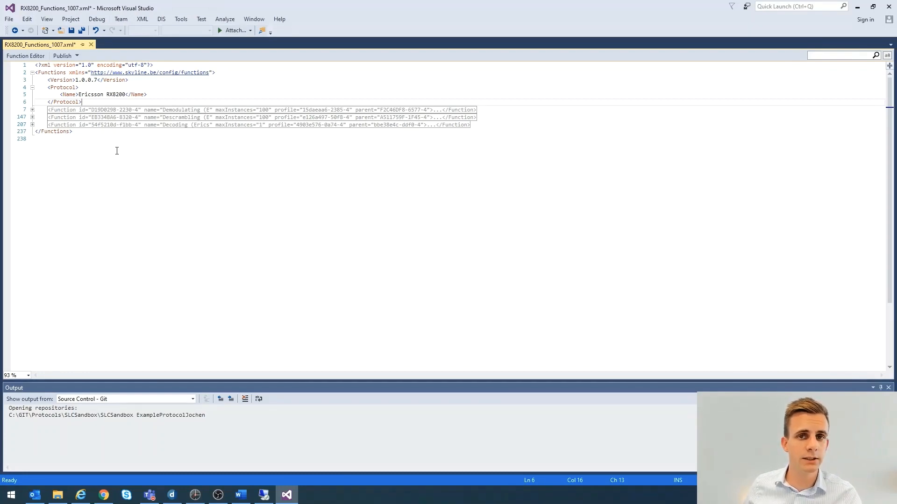
# Expand the Demodulating function in the functions XML and examine its id, name, maxInstances and profile attributes
pyautogui.click(286, 492)
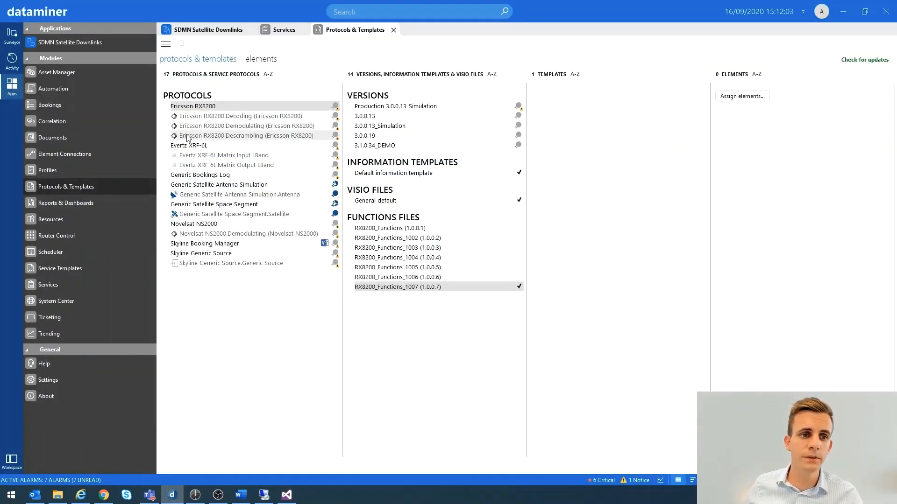
pyautogui.click(287, 494)
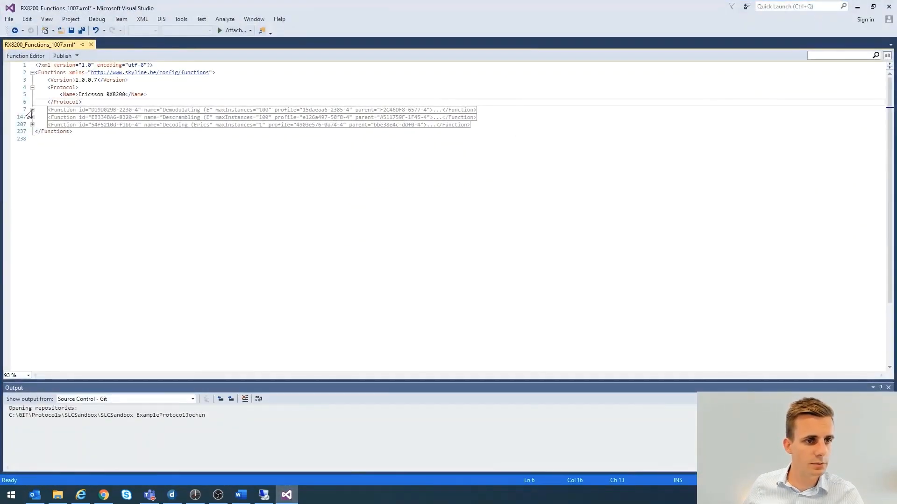
pyautogui.click(31, 110)
pyautogui.moveTo(226, 110); pyautogui.dragTo(265, 111)
pyautogui.click(84, 118)
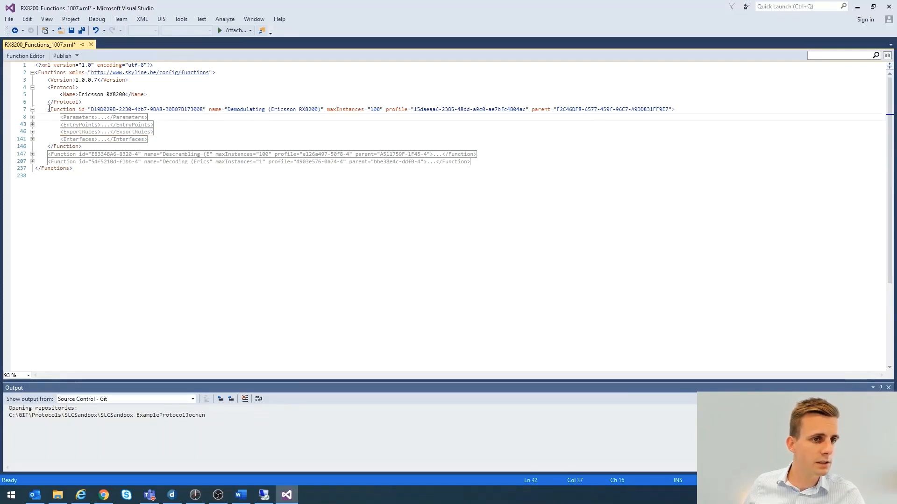
pyautogui.moveTo(79, 111); pyautogui.dragTo(383, 112)
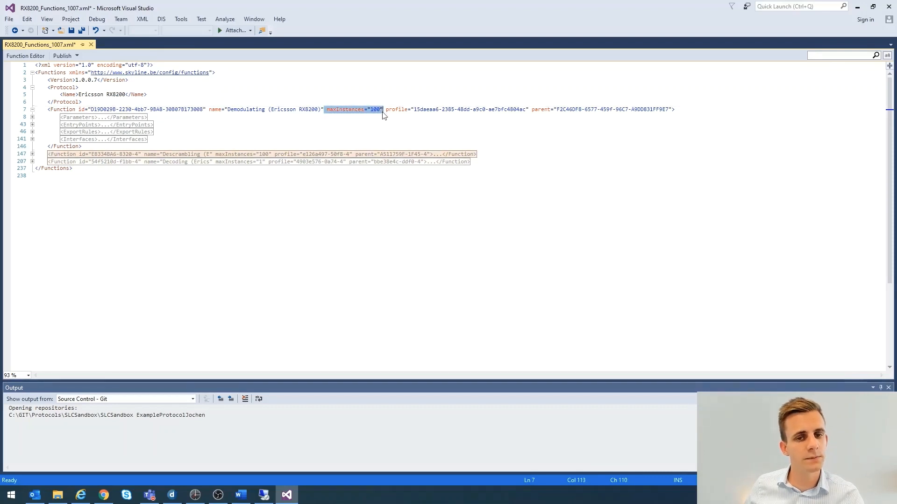
pyautogui.click(383, 111)
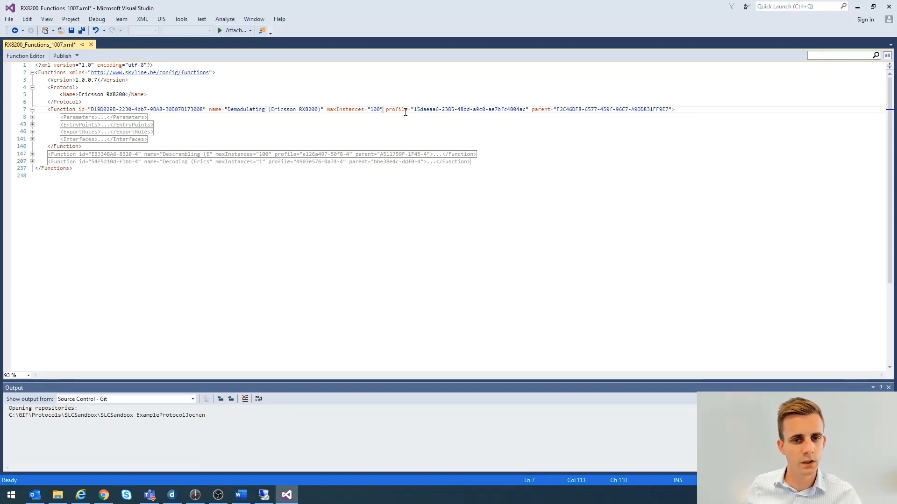
pyautogui.moveTo(386, 109); pyautogui.dragTo(528, 109)
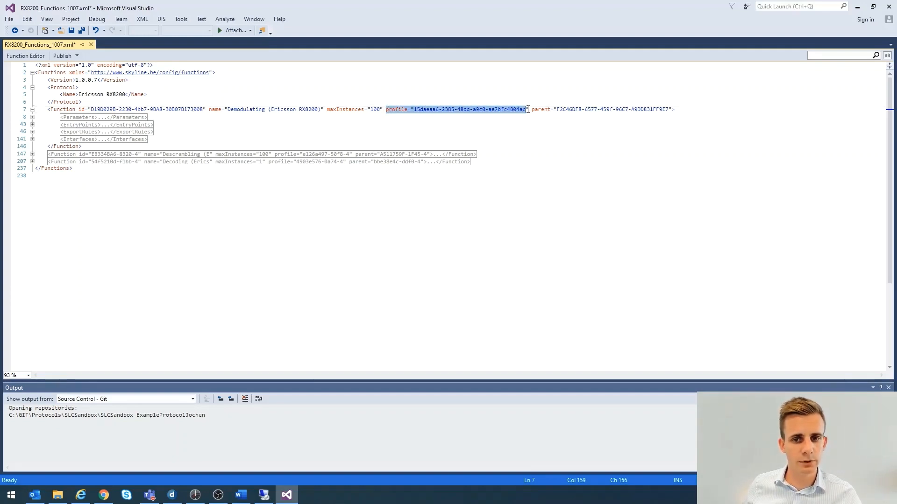
# Examine the profile GUID and the parent attribute of the Demodulating function, highlighting each in the Function element
pyautogui.click(447, 117)
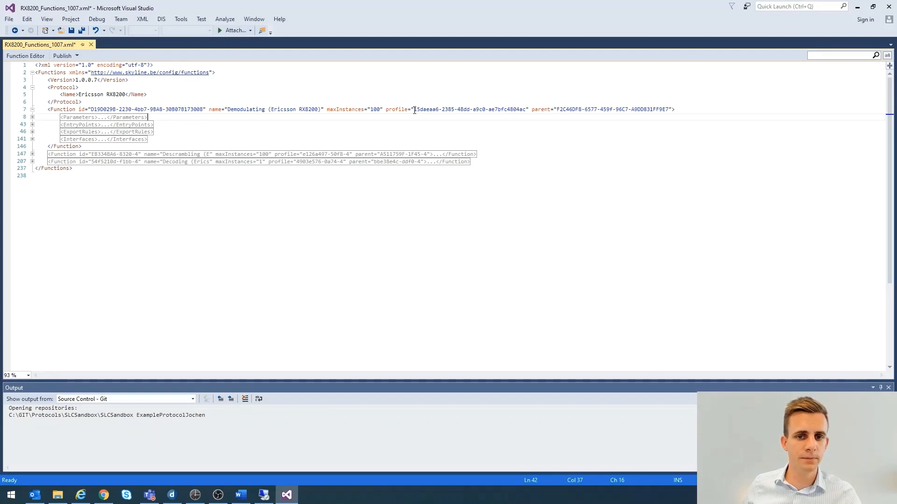
pyautogui.moveTo(414, 110); pyautogui.dragTo(527, 114)
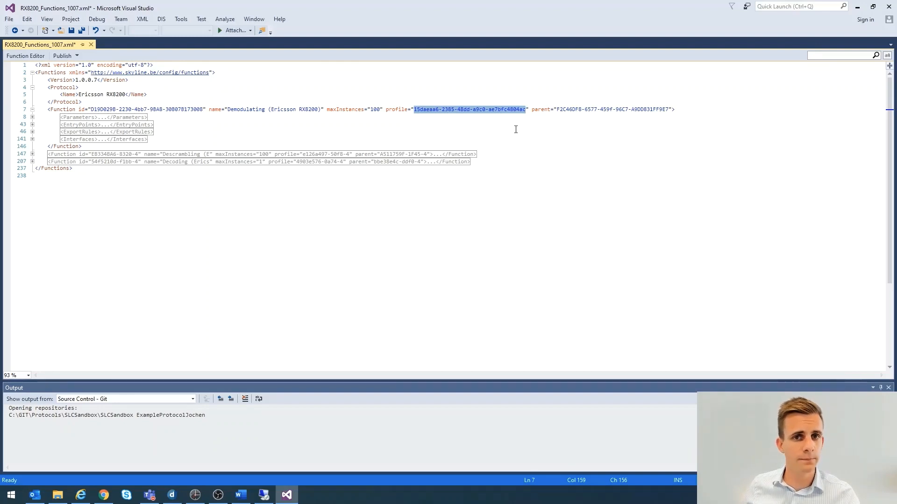
pyautogui.moveTo(533, 113); pyautogui.dragTo(671, 117)
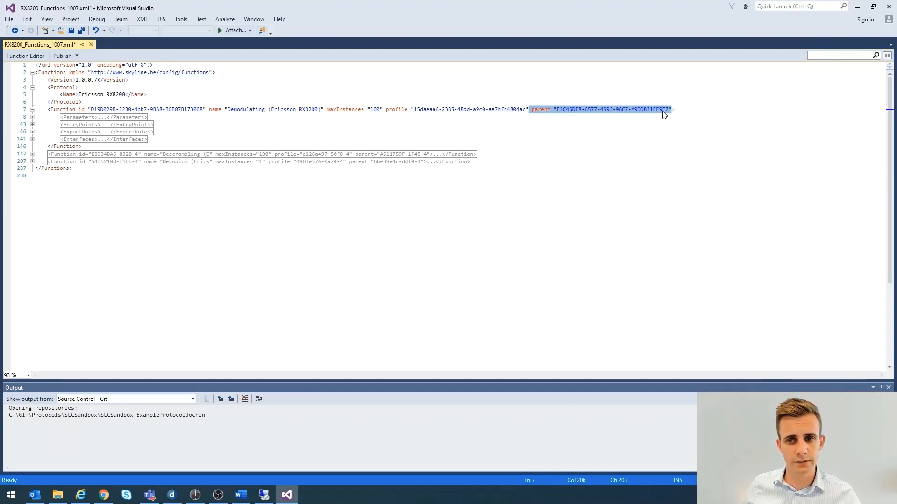
pyautogui.click(256, 112)
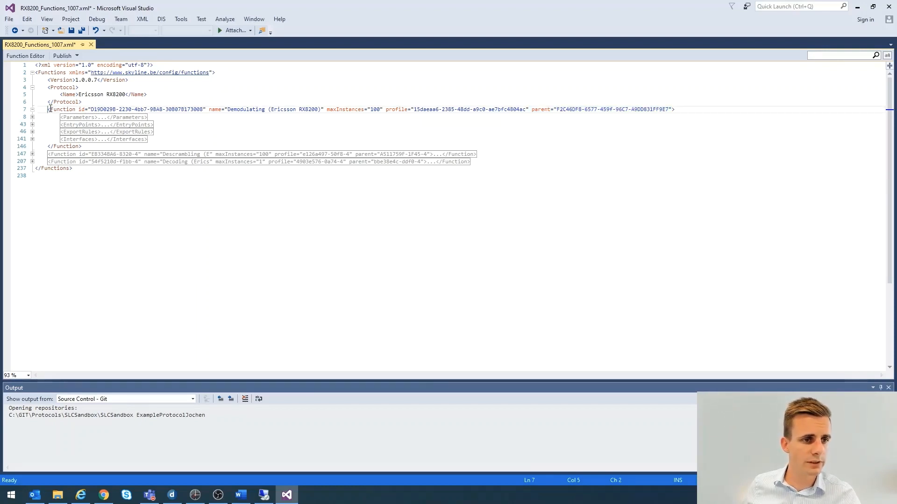
pyautogui.moveTo(48, 110); pyautogui.dragTo(333, 110)
pyautogui.click(333, 111)
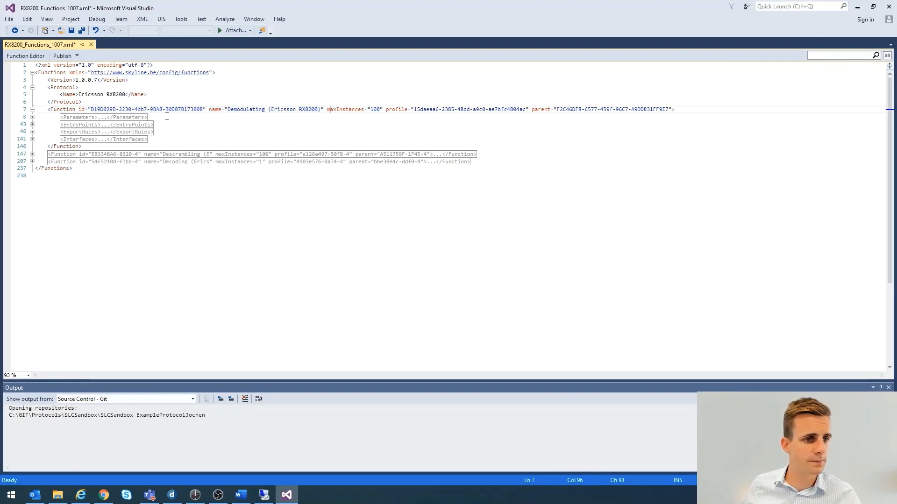
# Expand the Demodulating function's Parameters element and examine its parameter IDs together with the function name and the Ericsson RX8200 protocol name
pyautogui.click(32, 117)
pyautogui.scroll(-1, 189, 166)
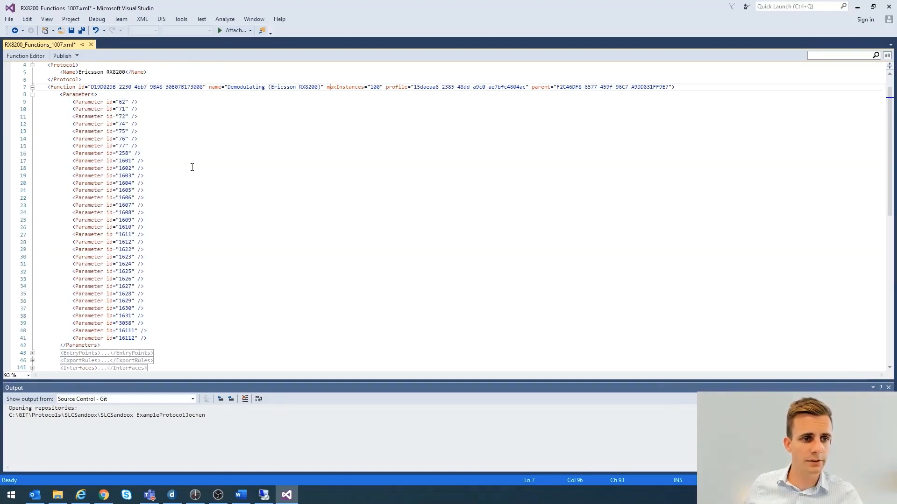
pyautogui.scroll(1, 192, 168)
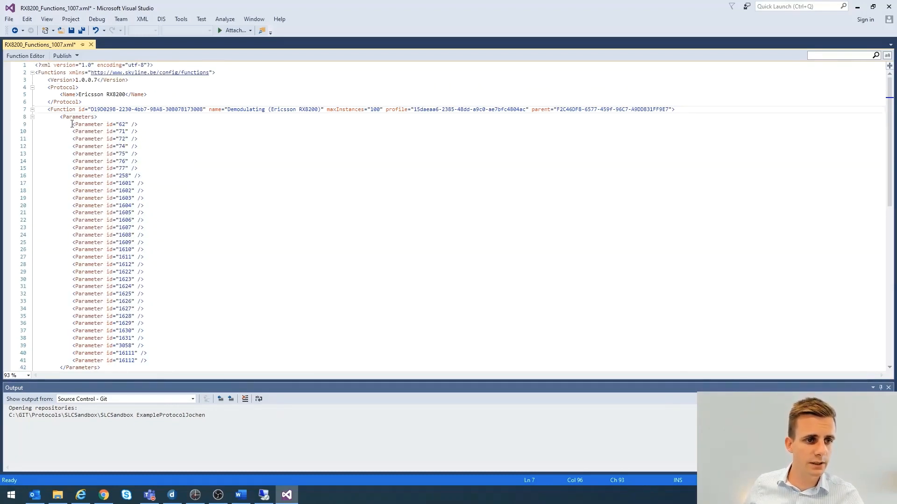
pyautogui.moveTo(72, 124); pyautogui.dragTo(160, 360)
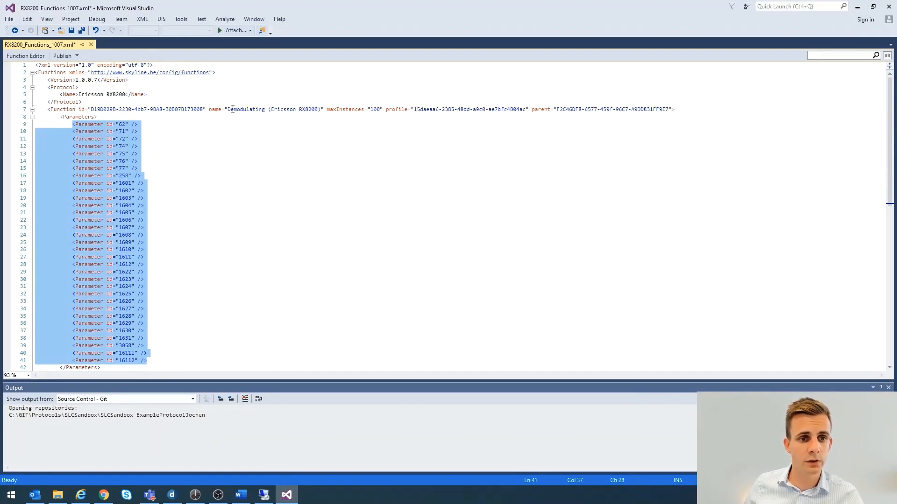
pyautogui.moveTo(228, 108); pyautogui.dragTo(271, 109)
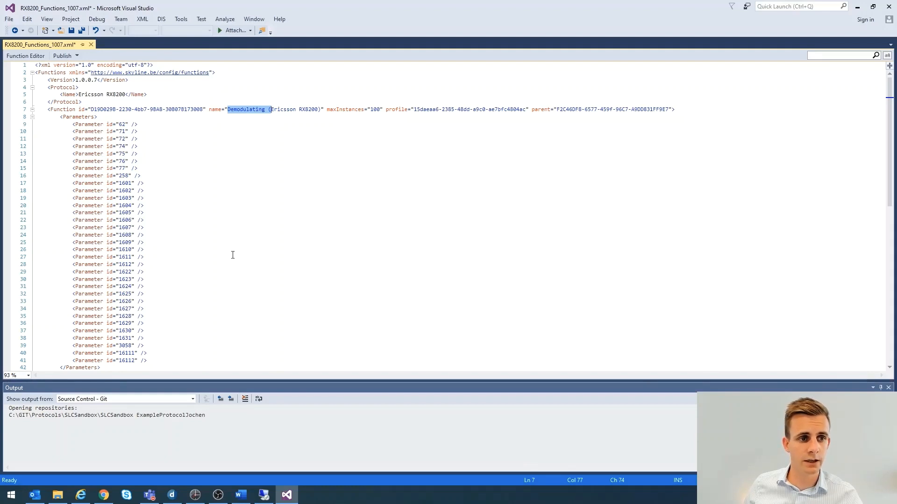
pyautogui.scroll(-1, 135, 199)
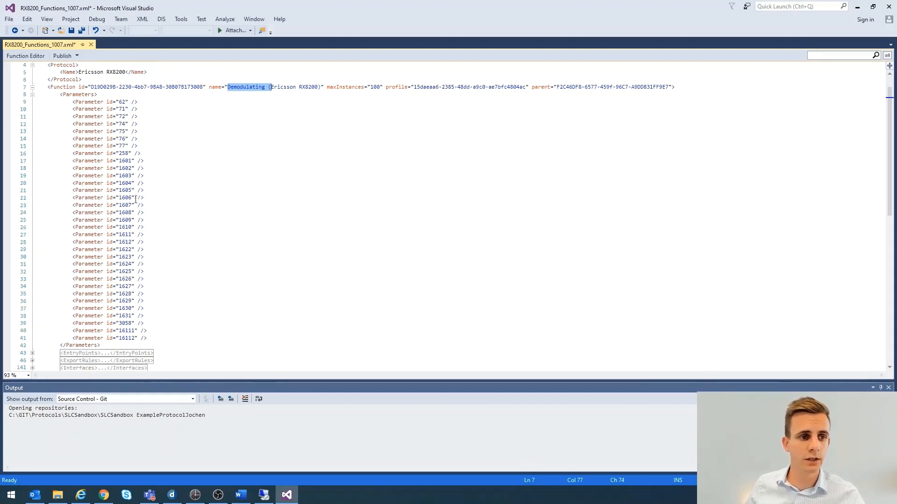
pyautogui.moveTo(73, 102); pyautogui.dragTo(145, 191)
pyautogui.scroll(1, 166, 251)
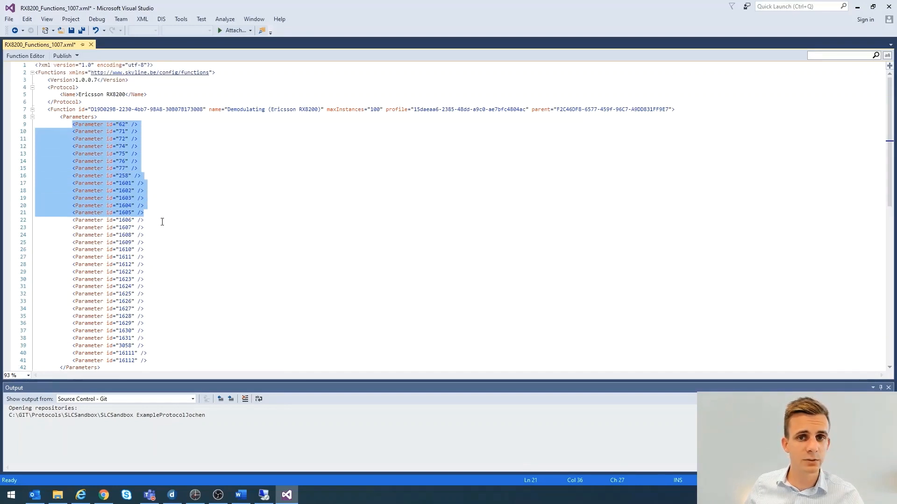
pyautogui.moveTo(78, 95); pyautogui.dragTo(125, 94)
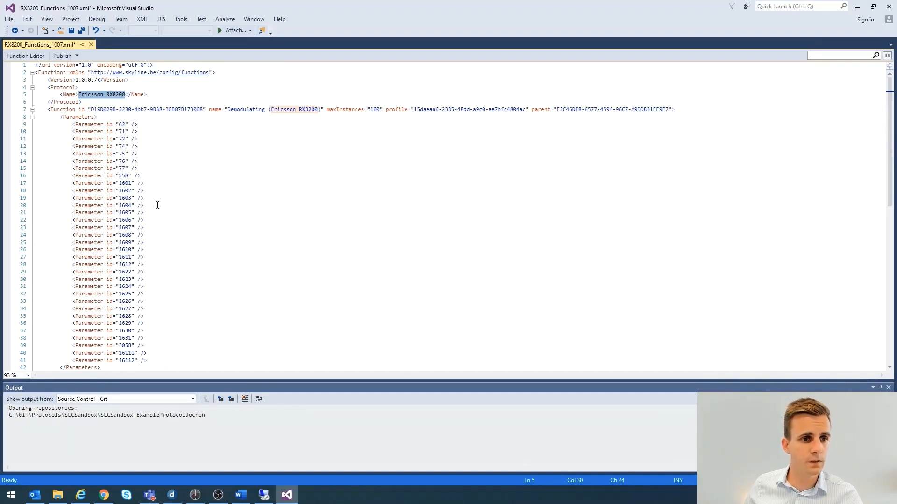
pyautogui.moveTo(73, 125); pyautogui.dragTo(142, 127)
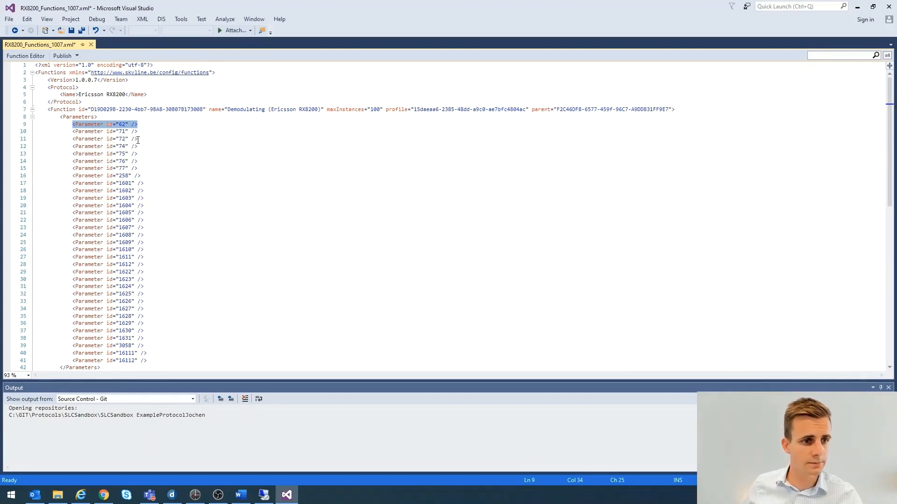
# Collapse the Parameters element, expand EntryPoints and examine the EntryPoint pid of the Demodulating function
pyautogui.click(28, 118)
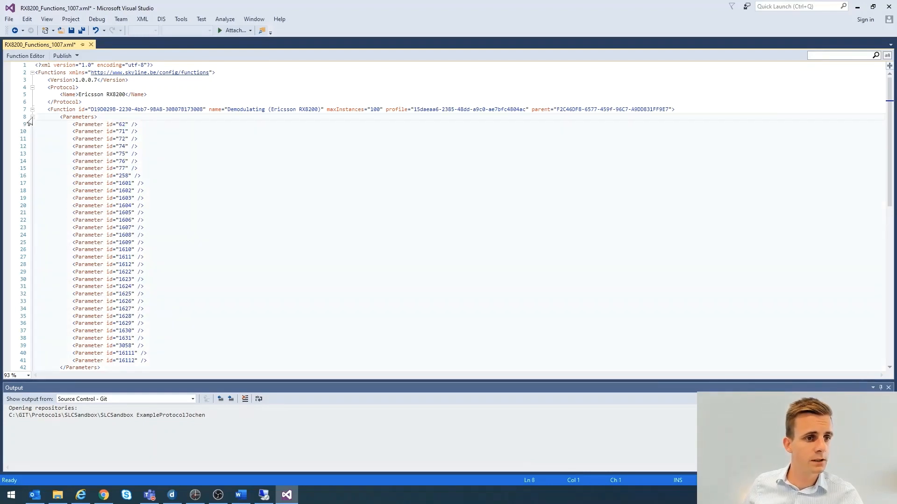
pyautogui.click(32, 116)
pyautogui.click(33, 124)
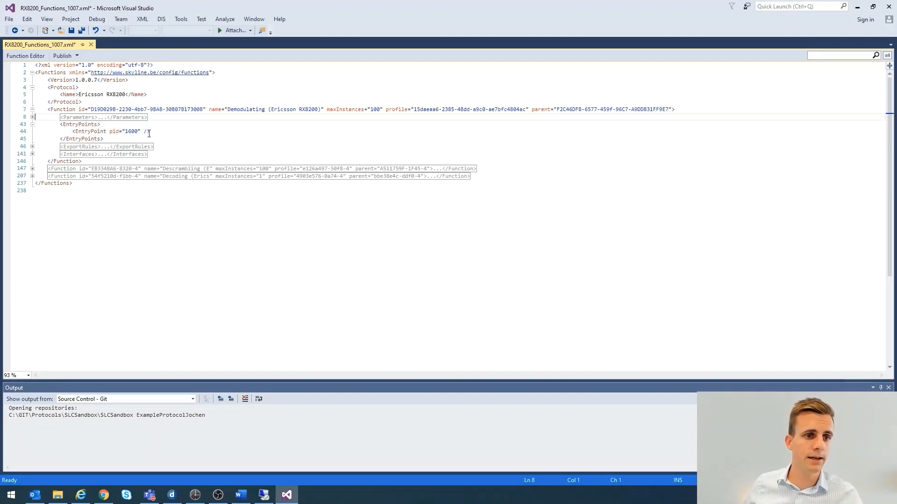
pyautogui.moveTo(150, 132); pyautogui.dragTo(73, 133)
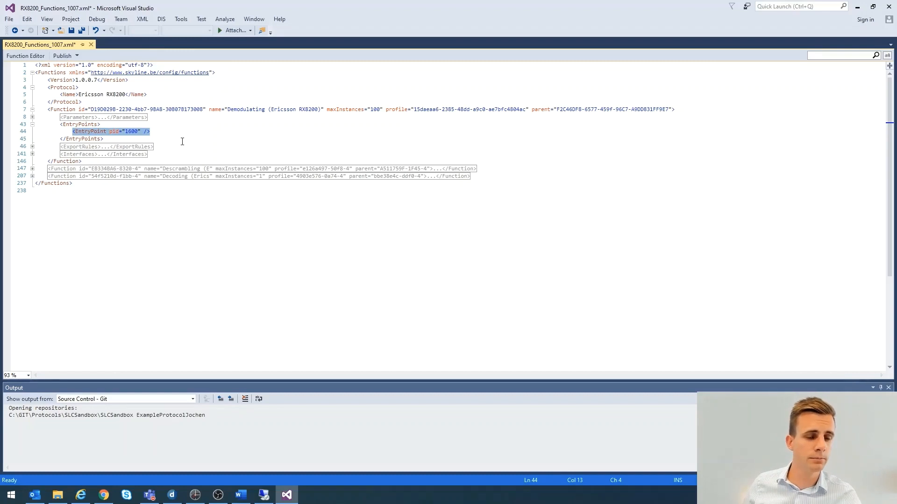
pyautogui.click(160, 133)
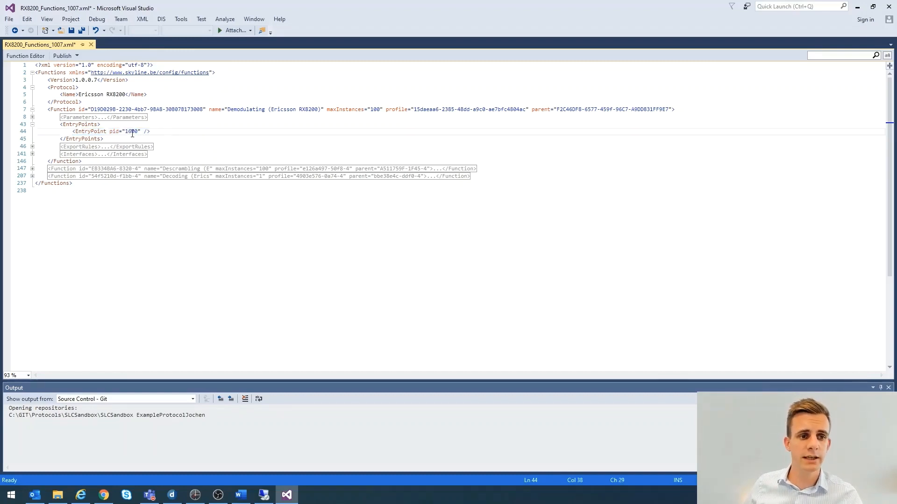
pyautogui.doubleClick(133, 133)
pyautogui.click(160, 133)
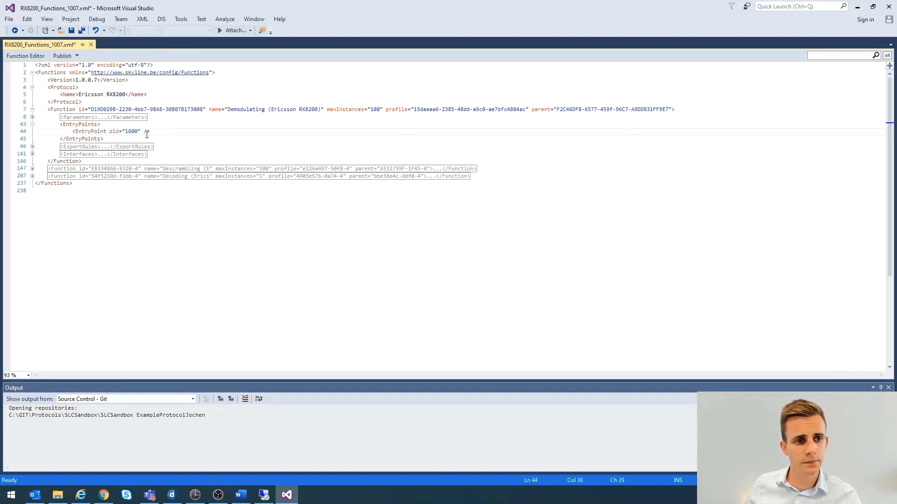
pyautogui.moveTo(73, 133); pyautogui.dragTo(152, 134)
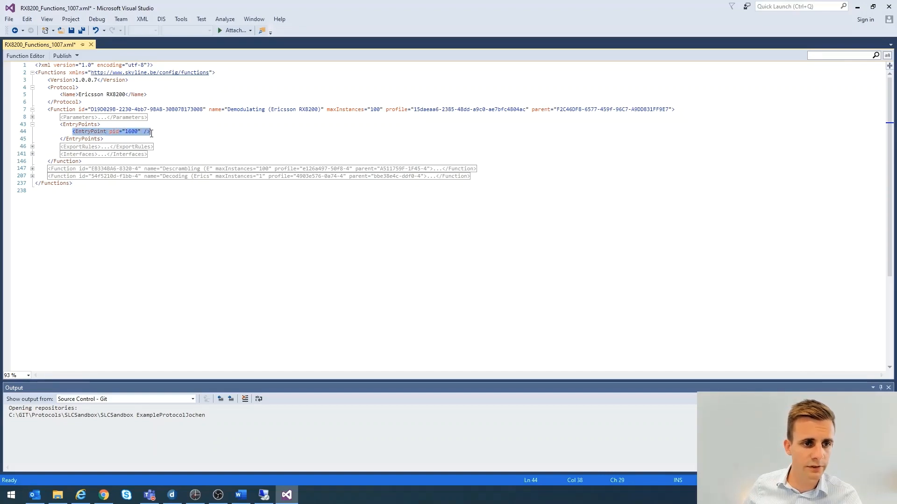
pyautogui.click(151, 134)
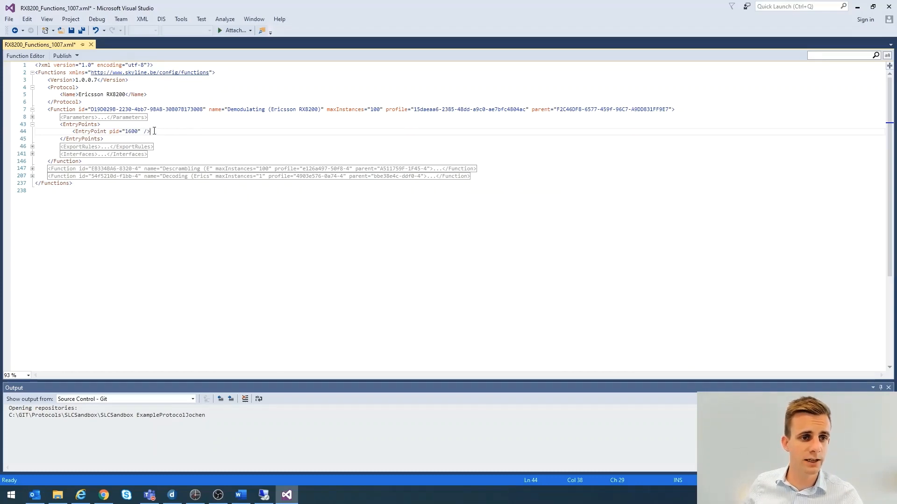
pyautogui.moveTo(150, 131); pyautogui.dragTo(111, 132)
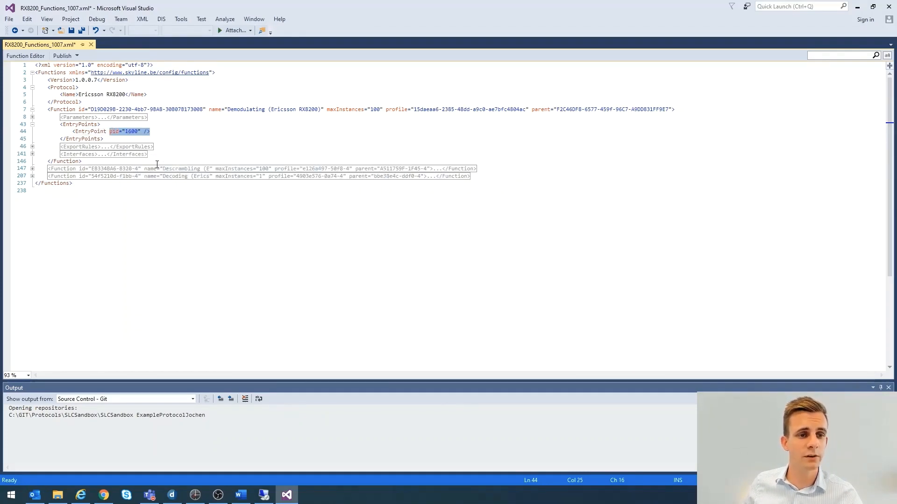
pyautogui.moveTo(228, 109); pyautogui.dragTo(265, 110)
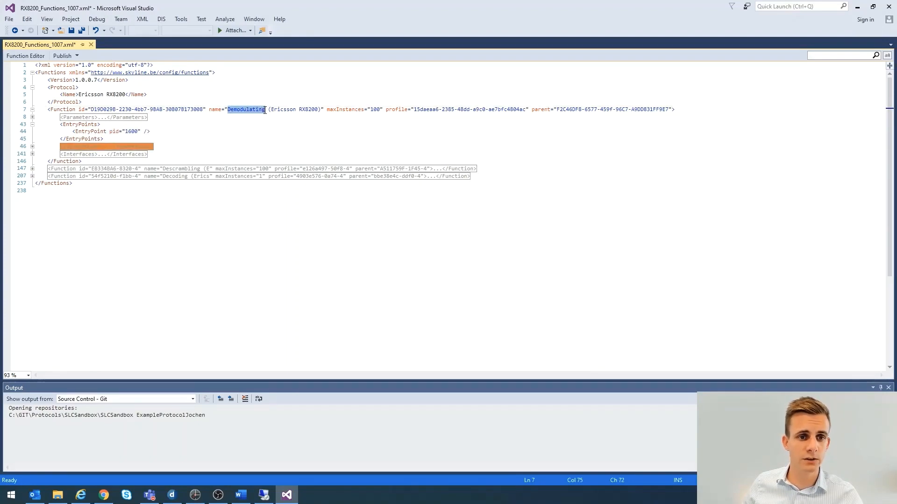
pyautogui.click(265, 110)
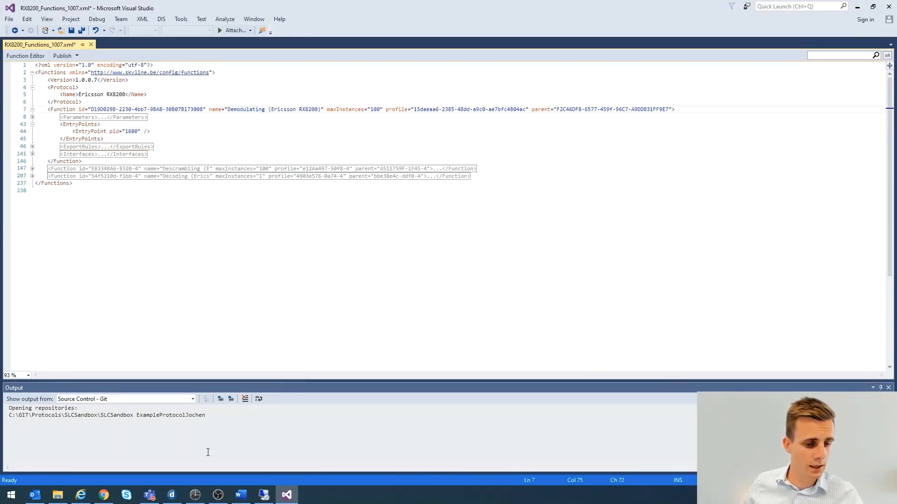
# Switch to DataMiner and show the Sat Input data page of the London Rx8200 2 demodulator element
pyautogui.click(172, 495)
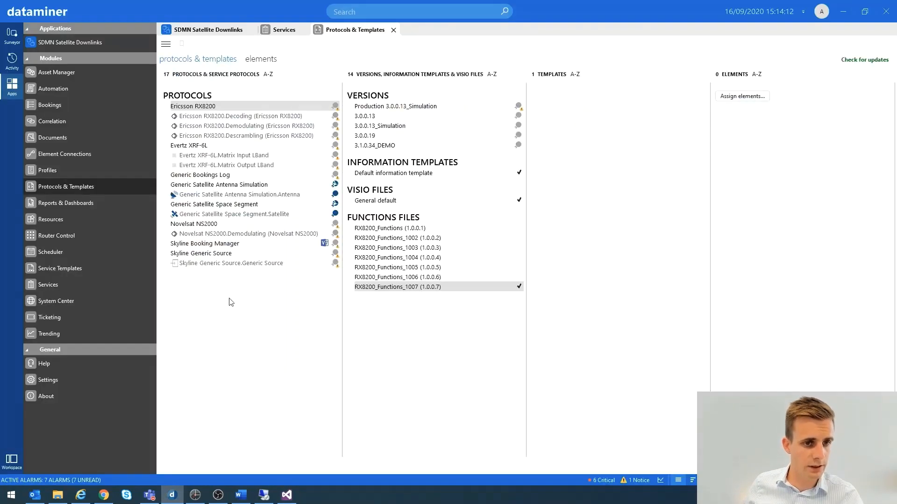
pyautogui.click(12, 35)
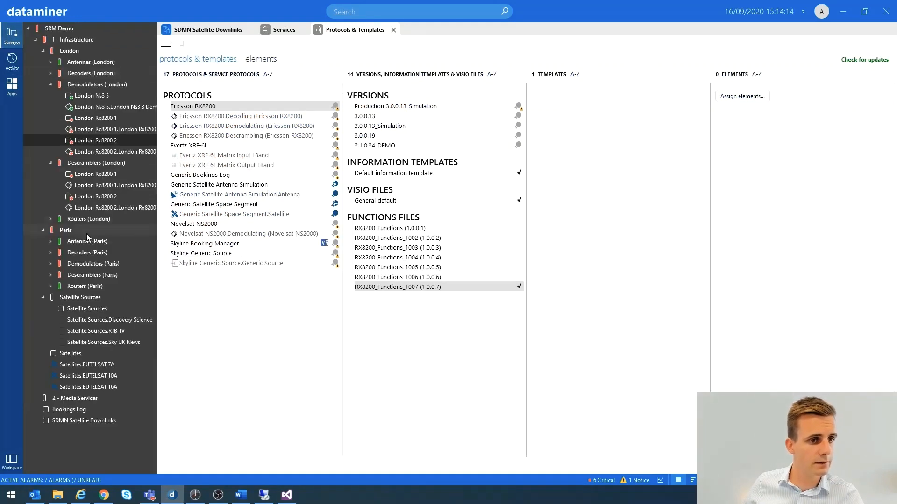
pyautogui.click(98, 141)
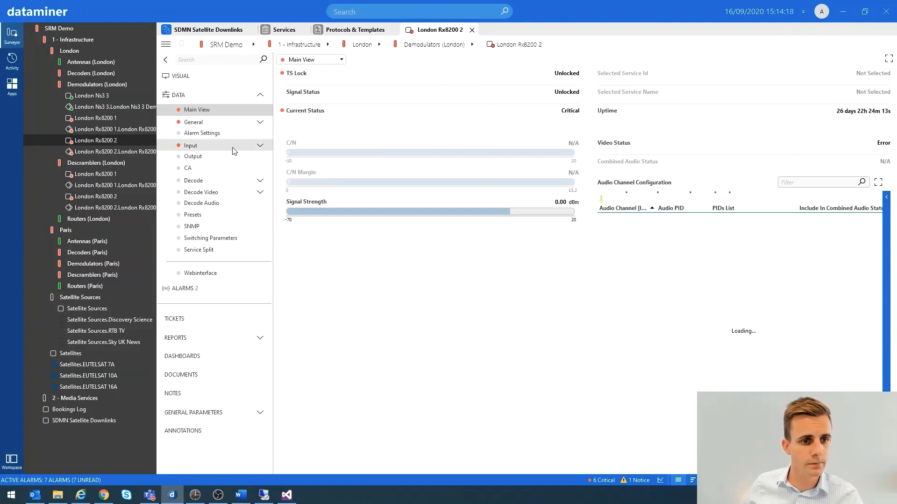
pyautogui.click(260, 146)
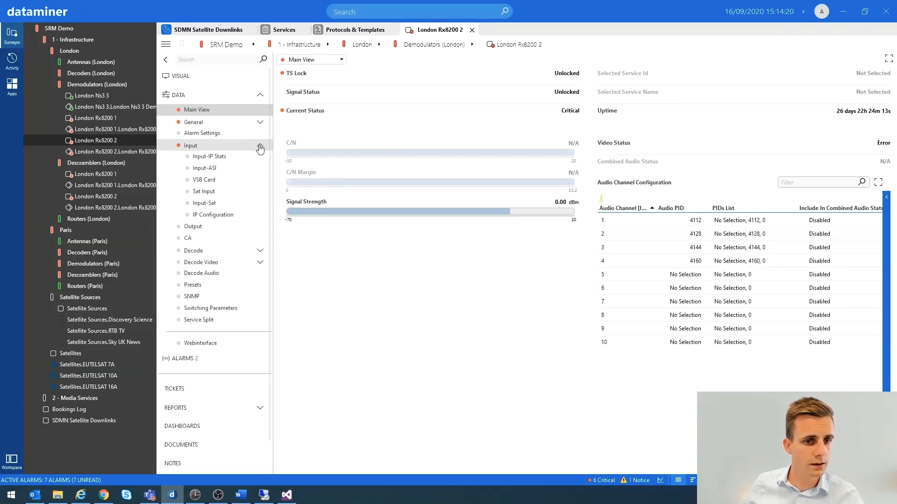
pyautogui.click(260, 146)
pyautogui.click(260, 146)
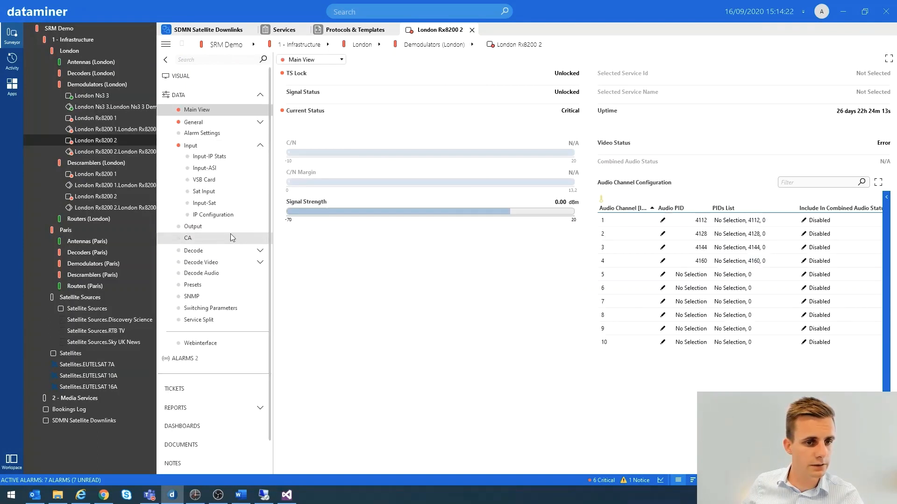
pyautogui.click(204, 203)
pyautogui.click(204, 192)
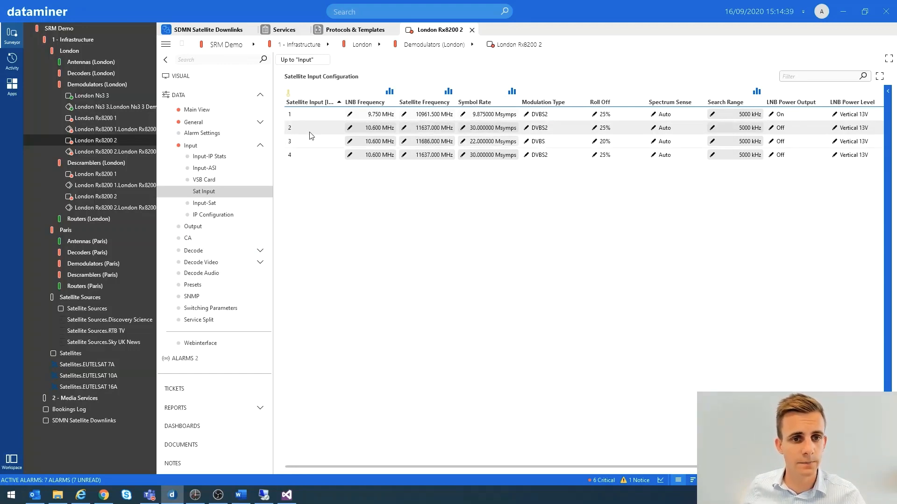
# Examine the rows of the Satellite Input Configuration table and open the table's parameter details to check its ID
pyautogui.click(310, 117)
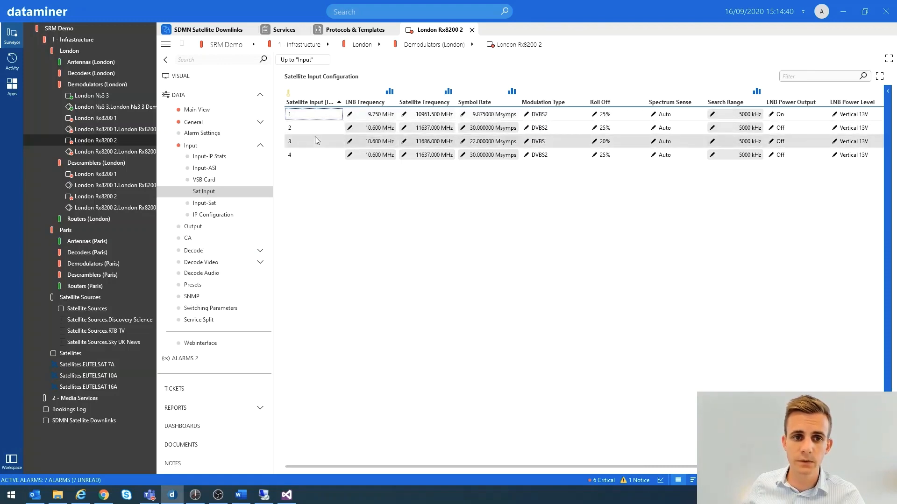
pyautogui.click(318, 154)
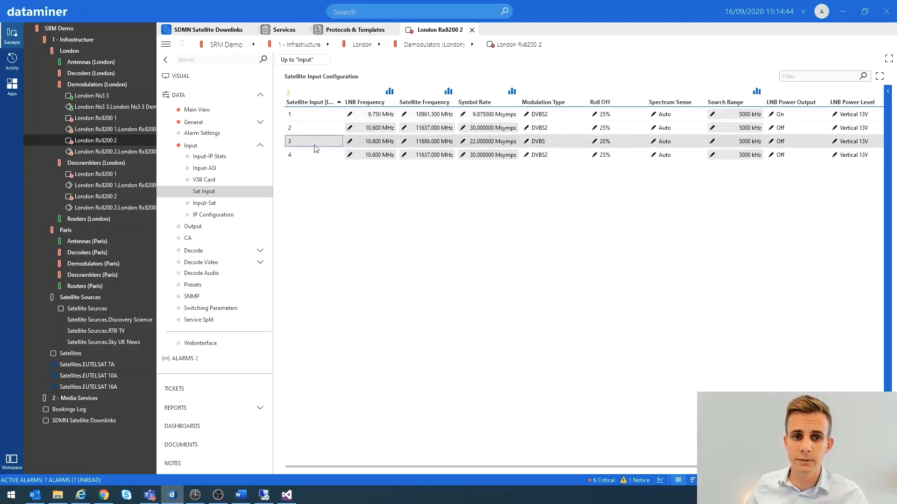
pyautogui.click(312, 128)
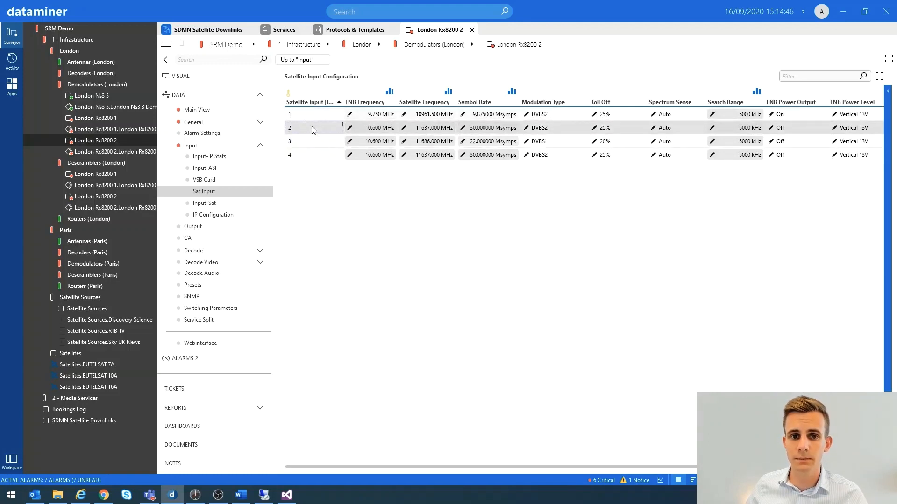
pyautogui.click(311, 77)
pyautogui.moveTo(291, 201)
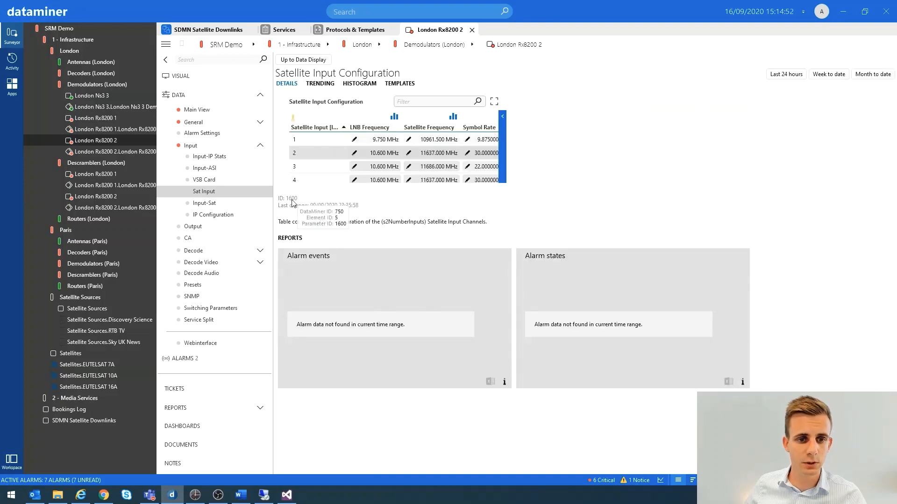
# Return to Visual Studio and highlight the EntryPoints block of the Demodulating function
pyautogui.click(287, 495)
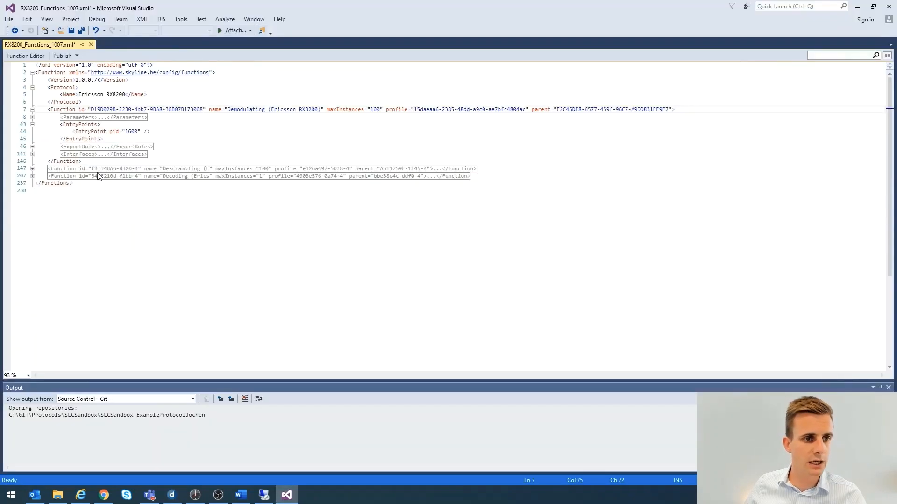
pyautogui.moveTo(59, 125); pyautogui.dragTo(104, 139)
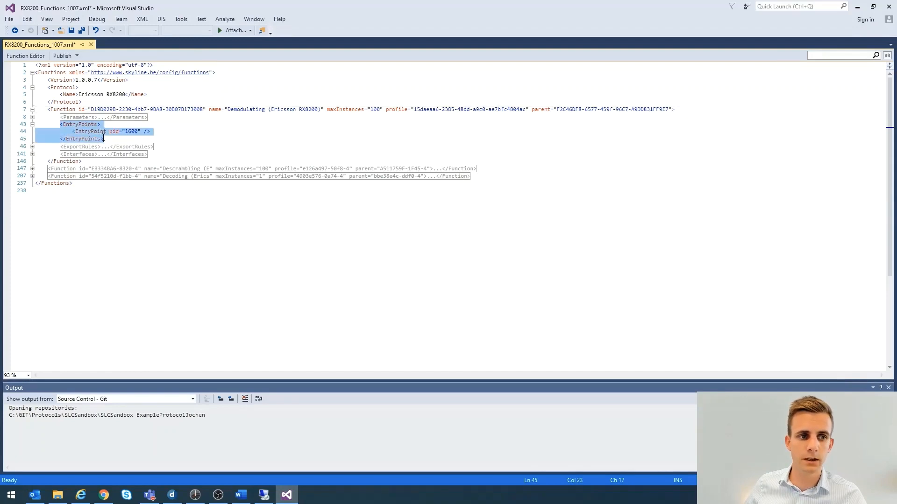
# Collapse the EntryPoints element, expand Interfaces and highlight the whole Interfaces block of the Demodulating function
pyautogui.moveTo(117, 148)
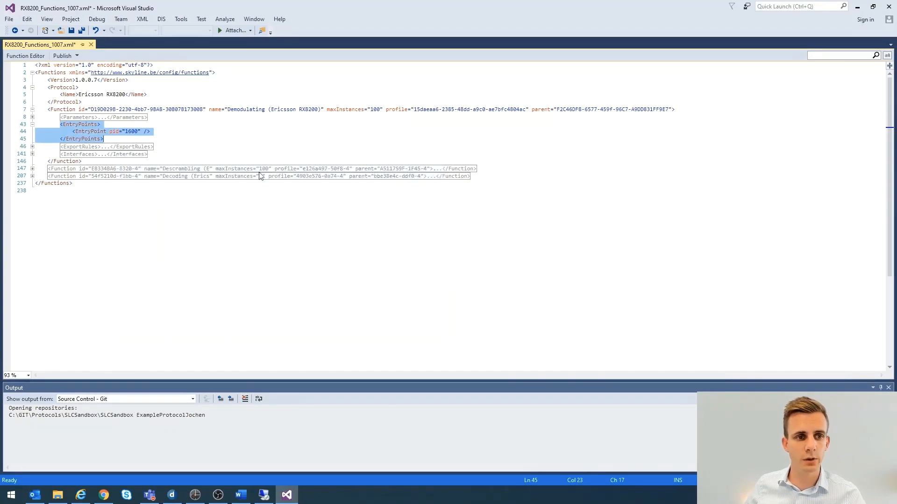
pyautogui.click(105, 139)
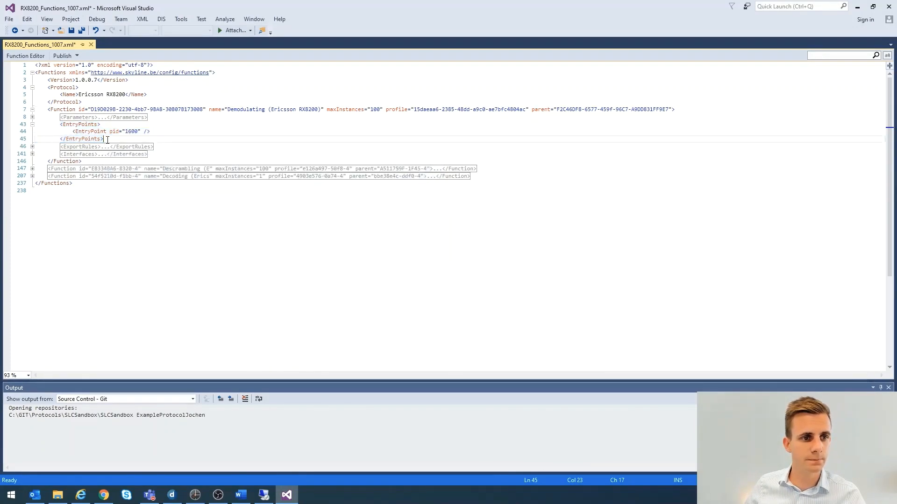
pyautogui.click(33, 124)
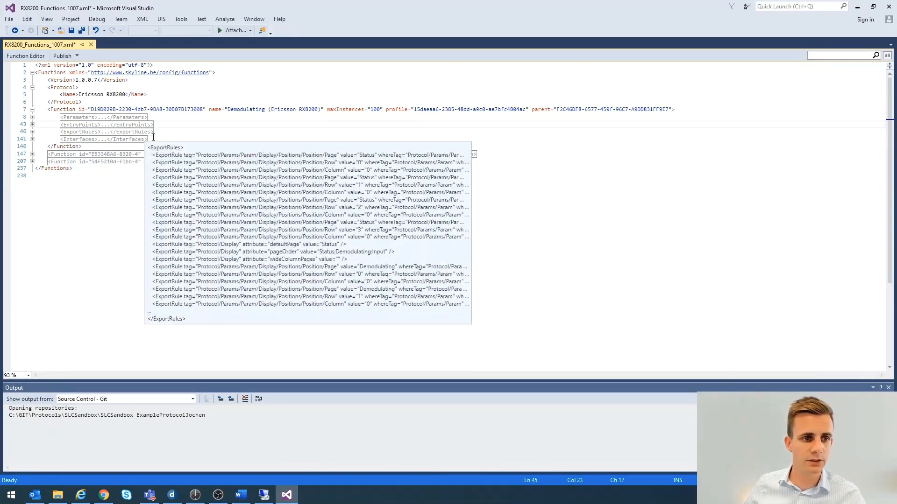
pyautogui.moveTo(73, 143)
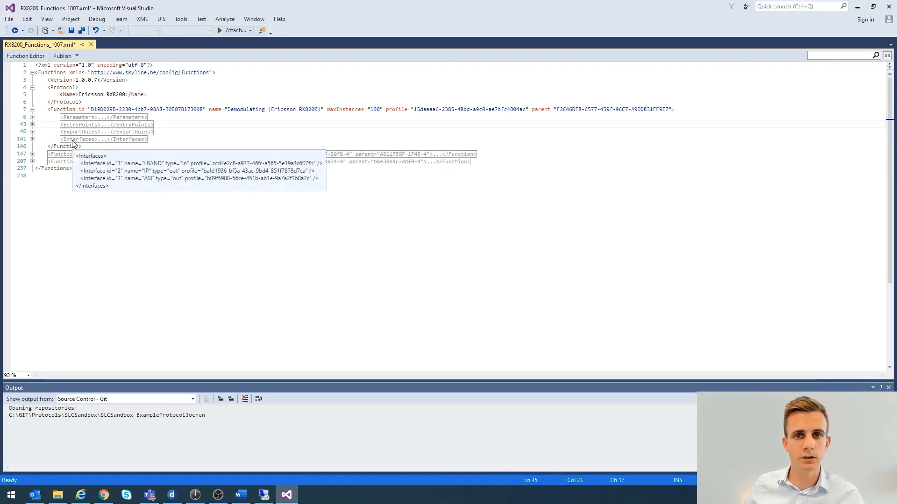
pyautogui.click(32, 139)
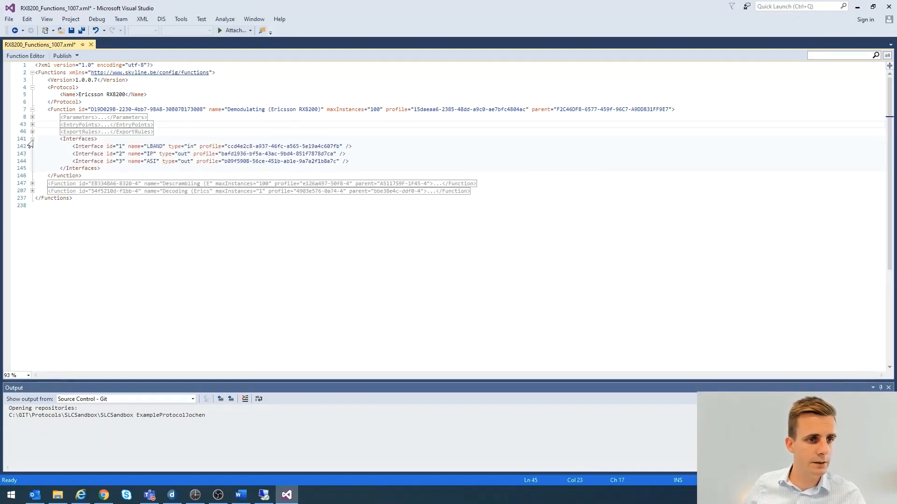
pyautogui.moveTo(103, 168); pyautogui.dragTo(61, 142)
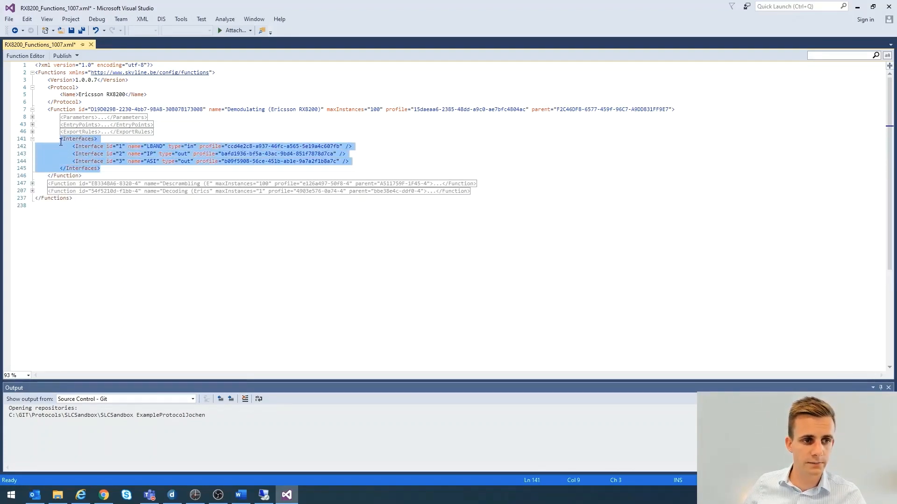
# Switch to DataMiner to view the Demodulating node's interfaces in the Satellite Downlink service definition, and return to Visual Studio
pyautogui.click(172, 495)
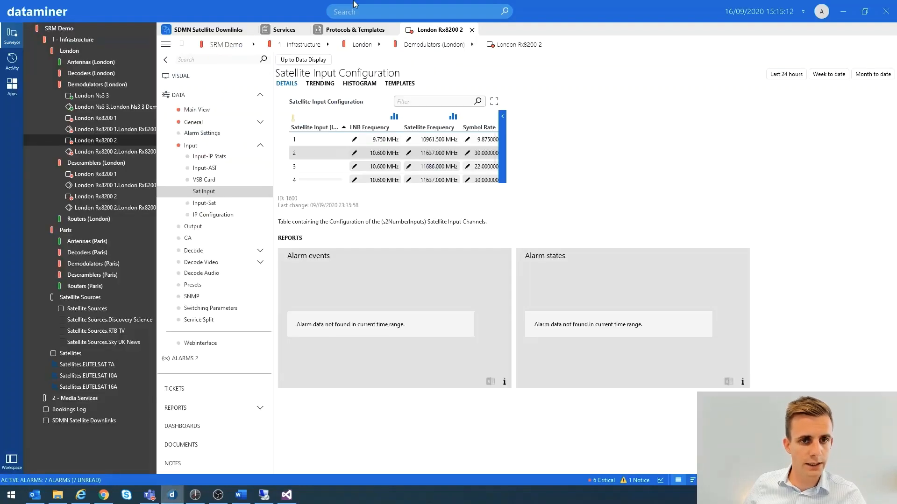
pyautogui.click(274, 30)
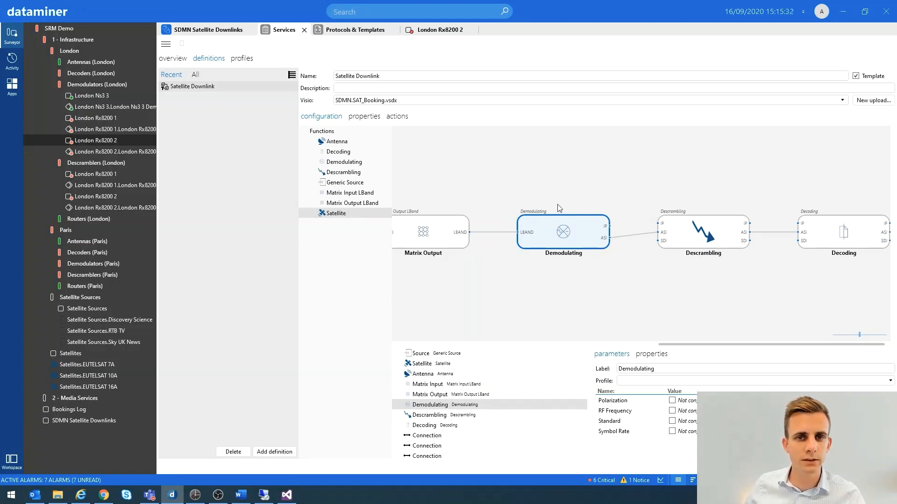
pyautogui.click(286, 499)
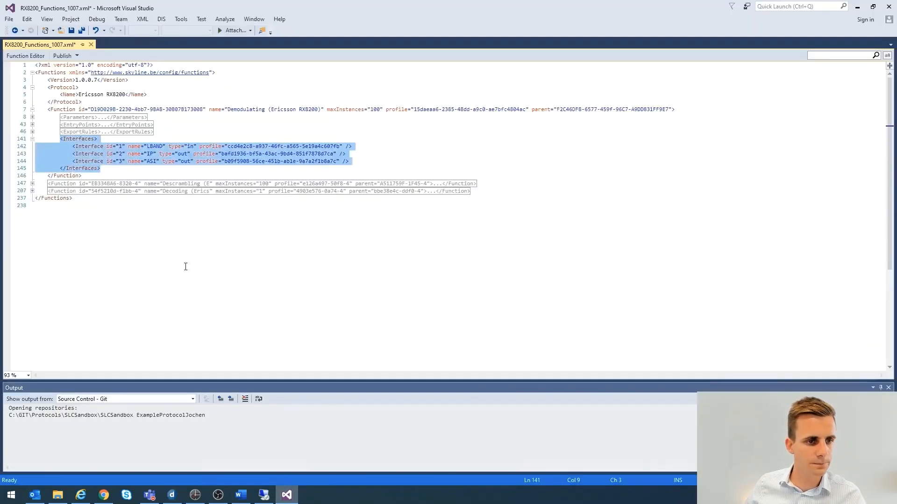
# Highlight the first Interface line and its name LBAND, and compare it with the Demodulating node in DataMiner
pyautogui.click(115, 172)
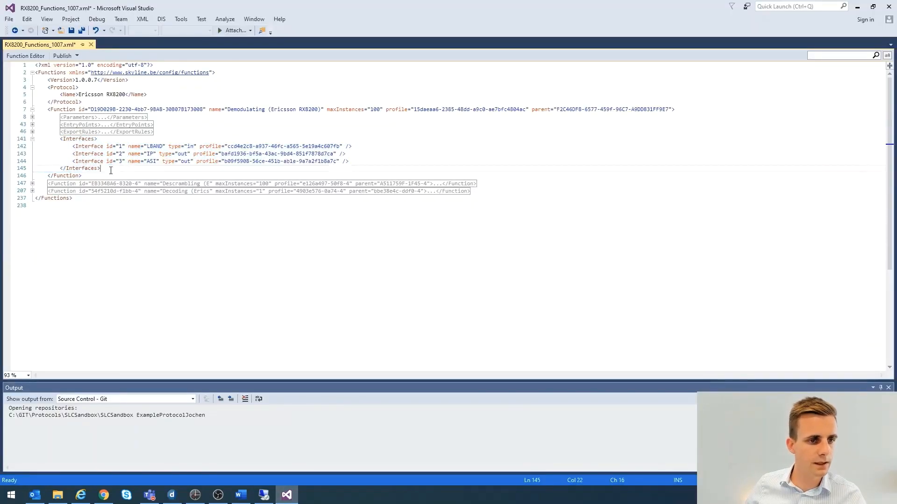
pyautogui.click(74, 147)
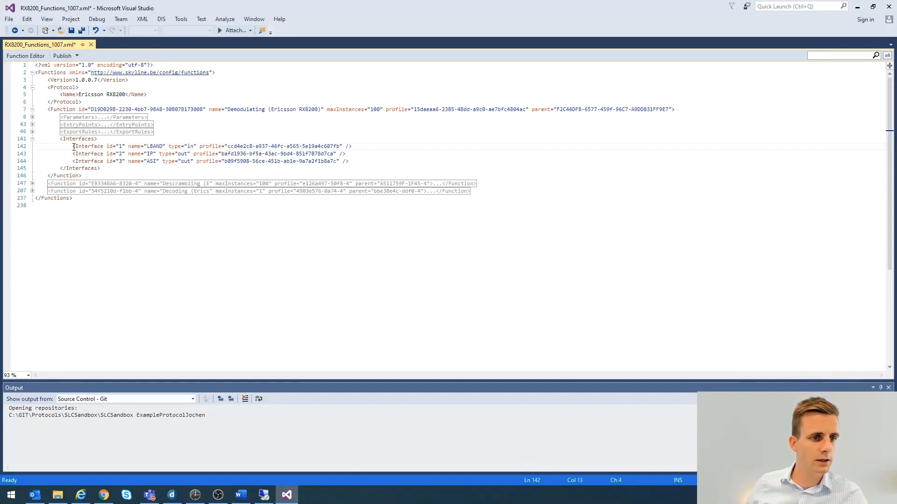
pyautogui.moveTo(74, 147); pyautogui.dragTo(350, 146)
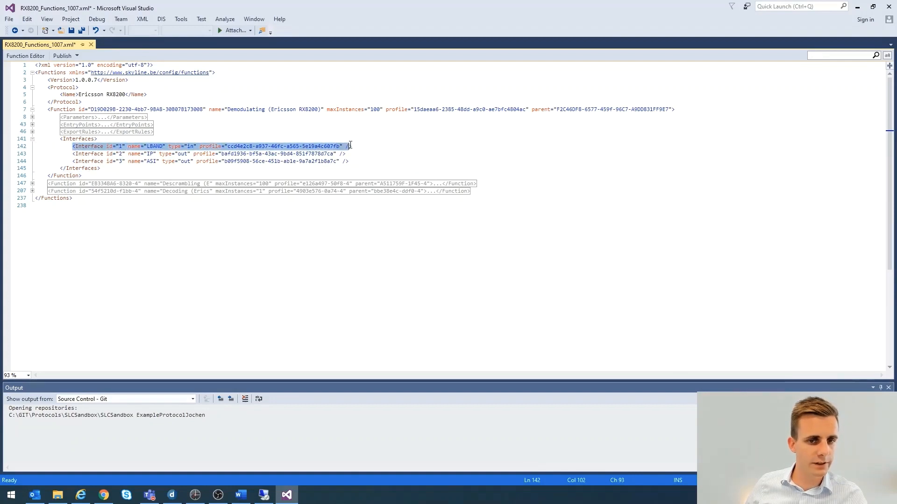
pyautogui.click(153, 146)
pyautogui.moveTo(107, 145); pyautogui.dragTo(163, 148)
pyautogui.click(148, 146)
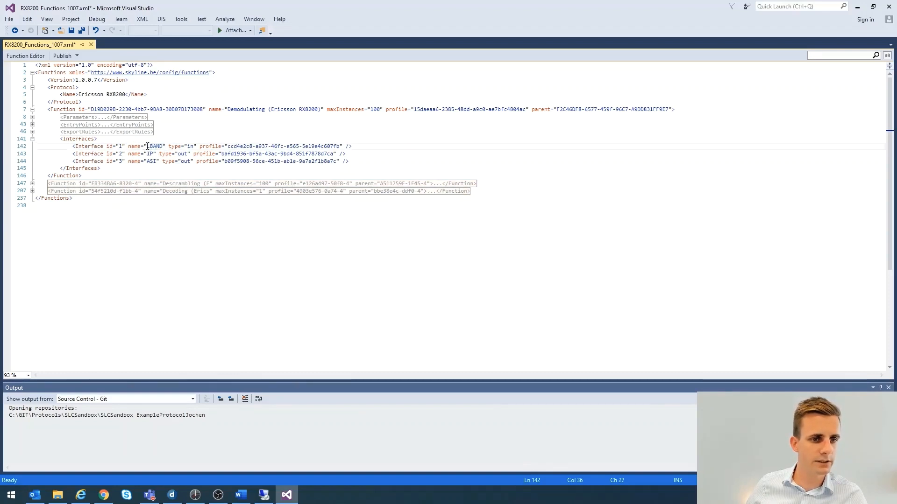
pyautogui.doubleClick(148, 146)
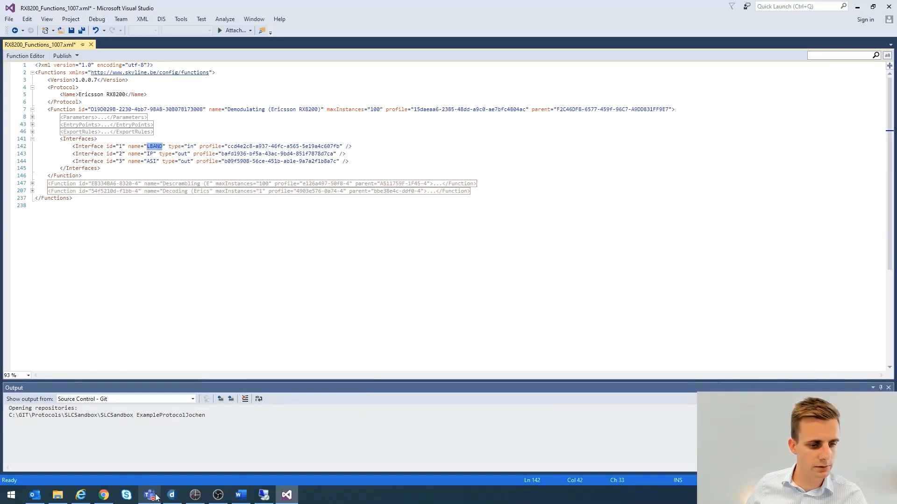
pyautogui.click(172, 496)
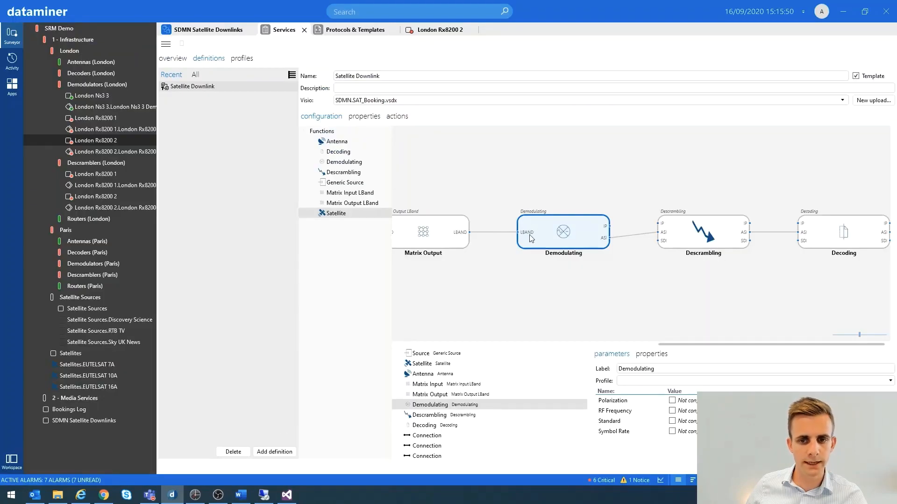
pyautogui.click(172, 495)
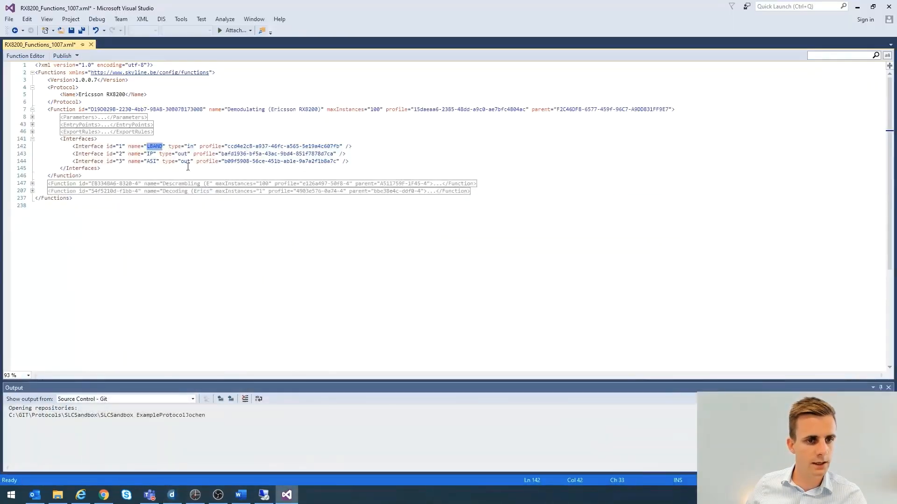
# Highlight the type and profile attributes of the LBAND interface in the functions file
pyautogui.click(185, 153)
pyautogui.moveTo(169, 146); pyautogui.dragTo(194, 146)
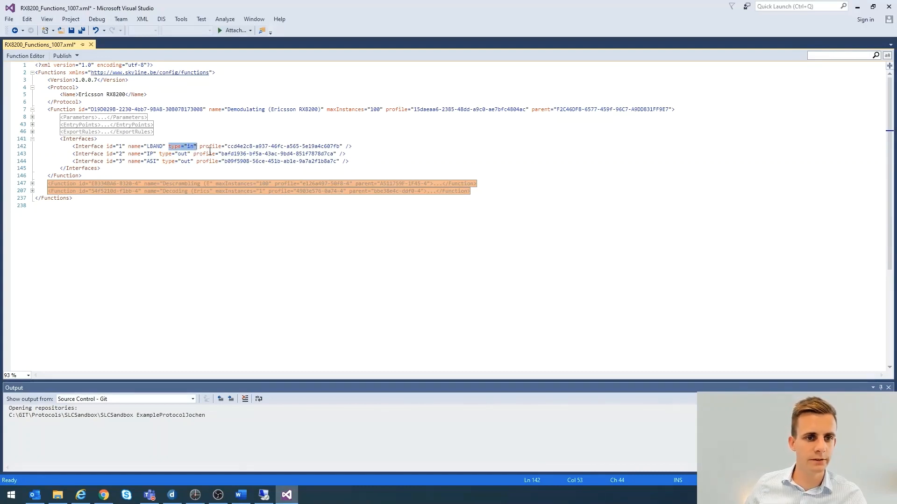
pyautogui.click(200, 147)
pyautogui.moveTo(200, 146); pyautogui.dragTo(343, 146)
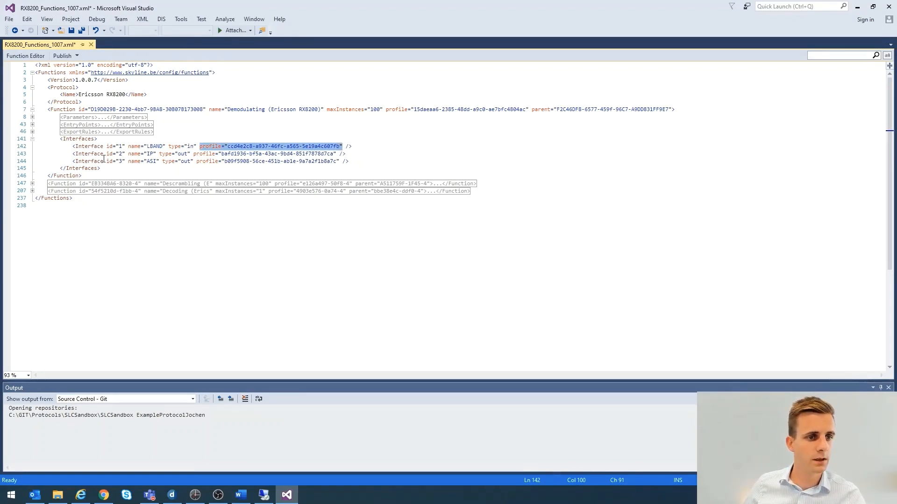
# Examine the IP and ASI output interfaces, highlighting the IP interface's attributes and the ASI name
pyautogui.click(104, 159)
pyautogui.moveTo(73, 155); pyautogui.dragTo(192, 154)
pyautogui.click(180, 154)
pyautogui.moveTo(220, 155); pyautogui.dragTo(340, 153)
pyautogui.click(132, 167)
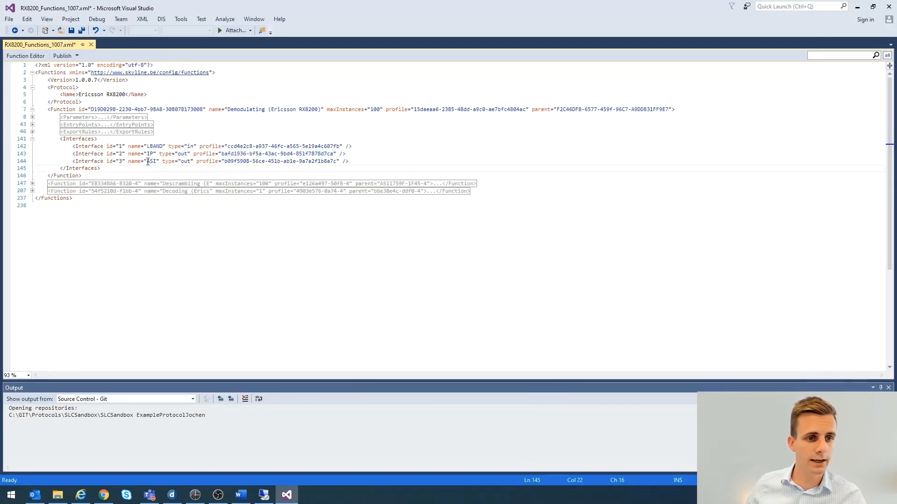
pyautogui.moveTo(148, 162); pyautogui.dragTo(155, 163)
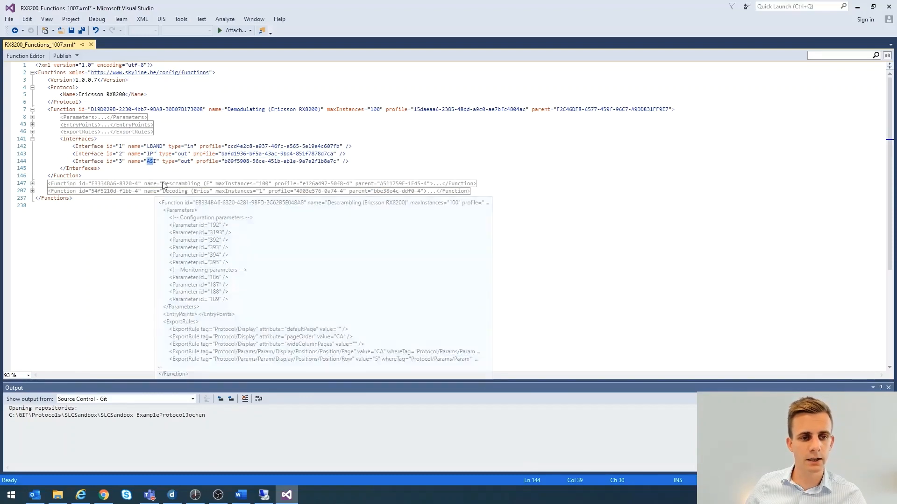
pyautogui.click(220, 171)
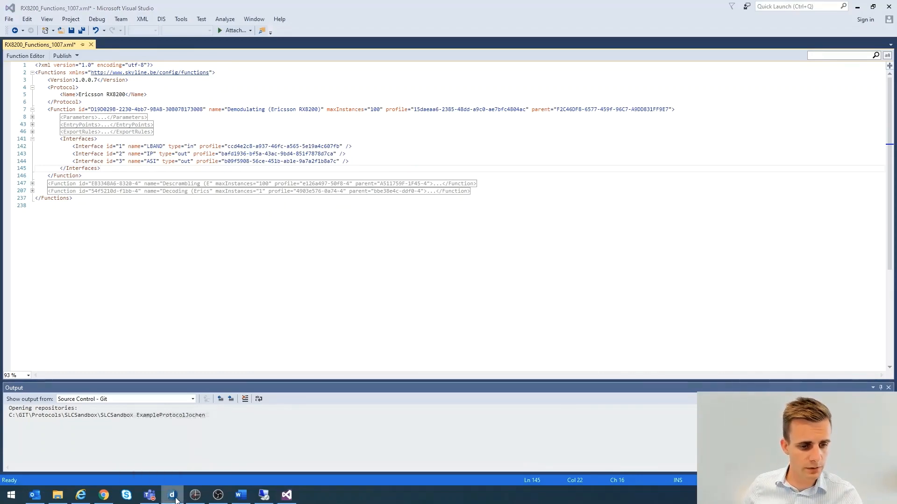
# Switch to DataMiner, show the Ericsson RX8200 functions files in Protocols & Templates and bring up the list of modules
pyautogui.click(176, 500)
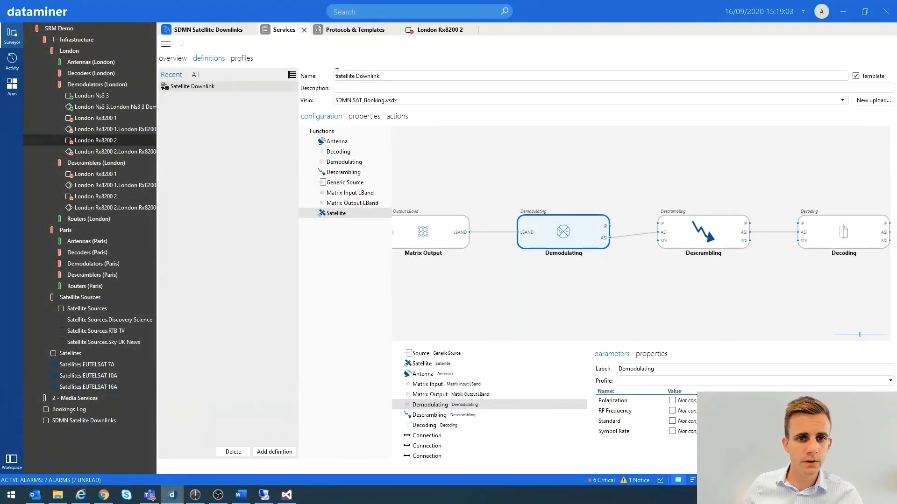
pyautogui.click(354, 31)
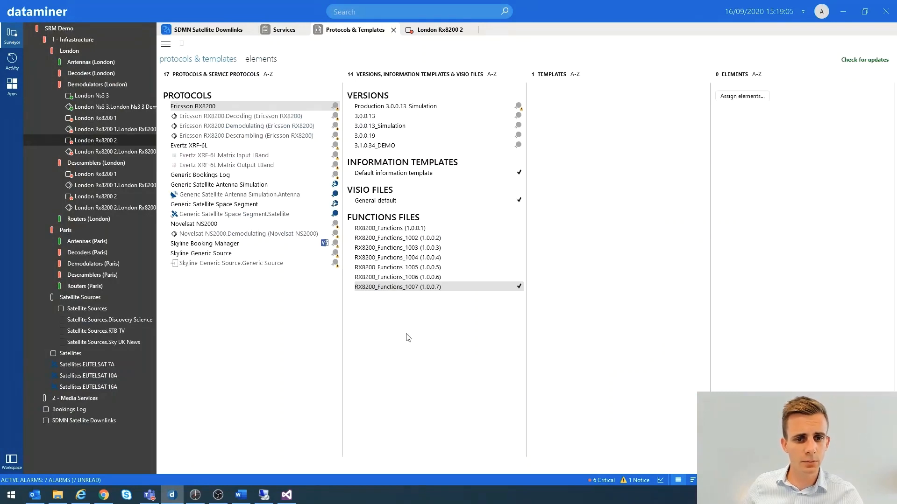
pyautogui.click(288, 496)
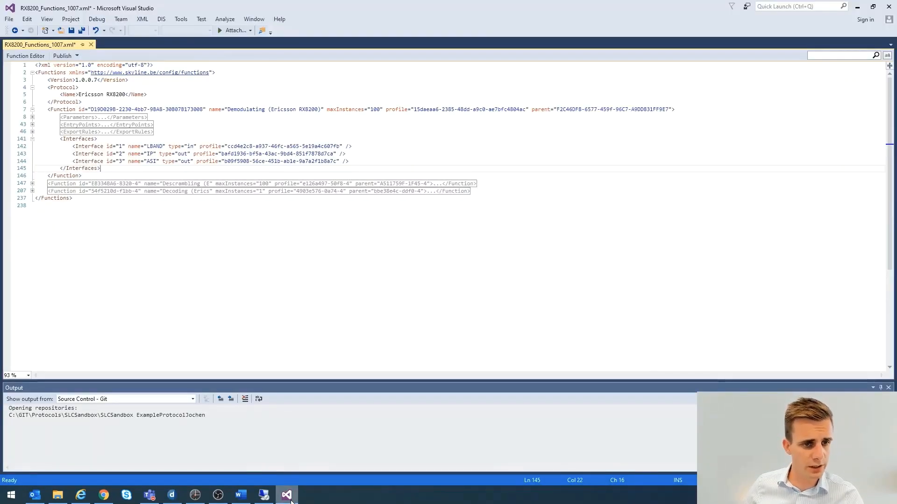
pyautogui.click(288, 496)
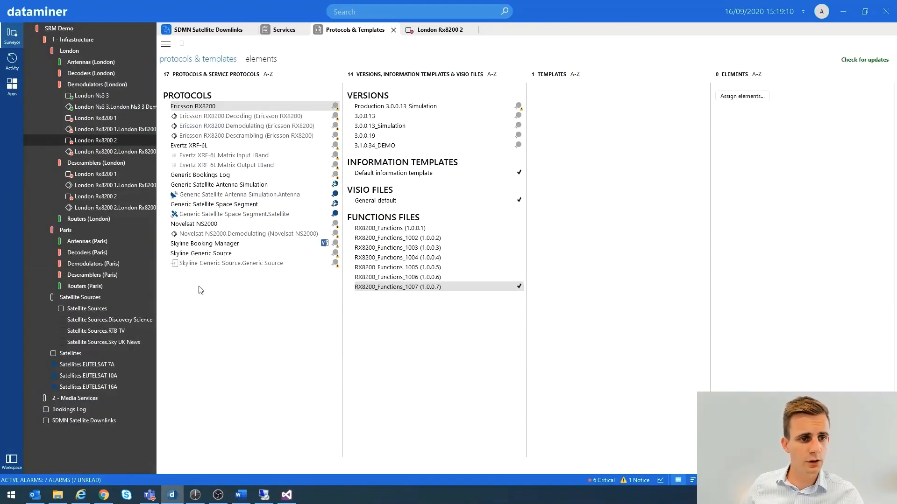
pyautogui.click(12, 85)
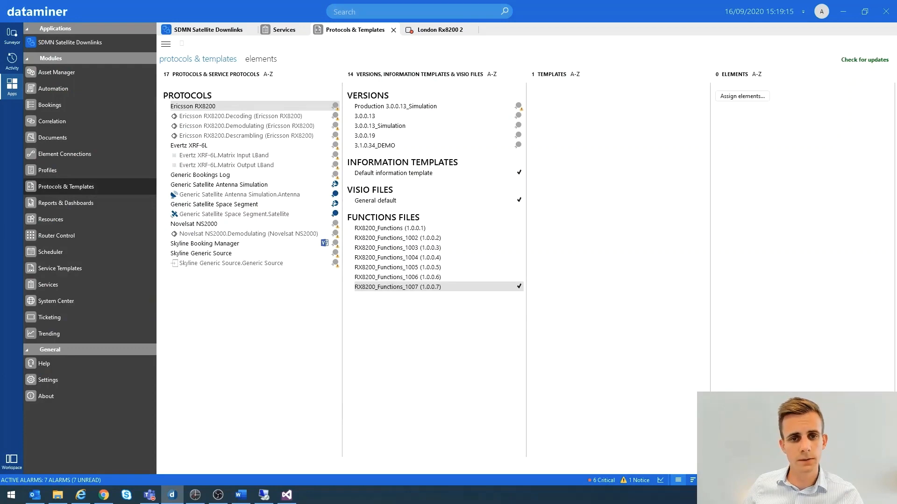
# View the file selection dialog for uploading protocol files and the actions available for RX8200_Functions_1006, dismissing both
pyautogui.moveTo(320, 101); pyautogui.dragTo(434, 104)
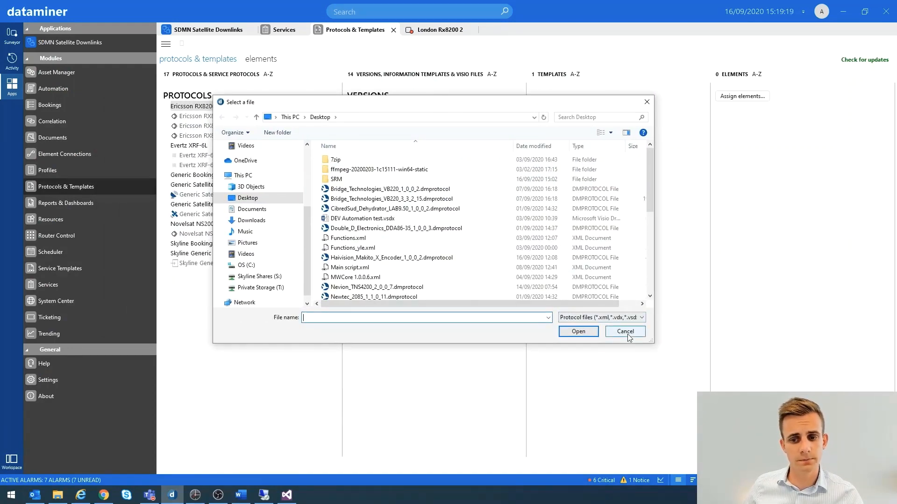
pyautogui.click(625, 331)
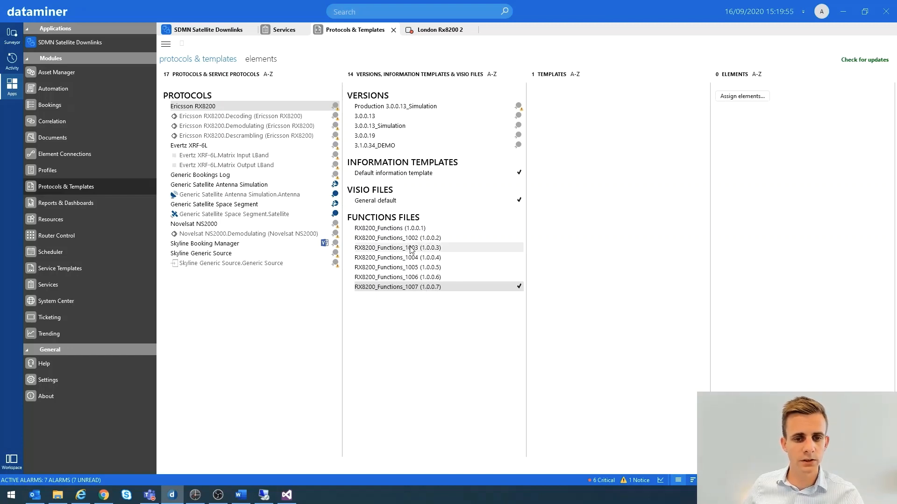
pyautogui.rightClick(414, 278)
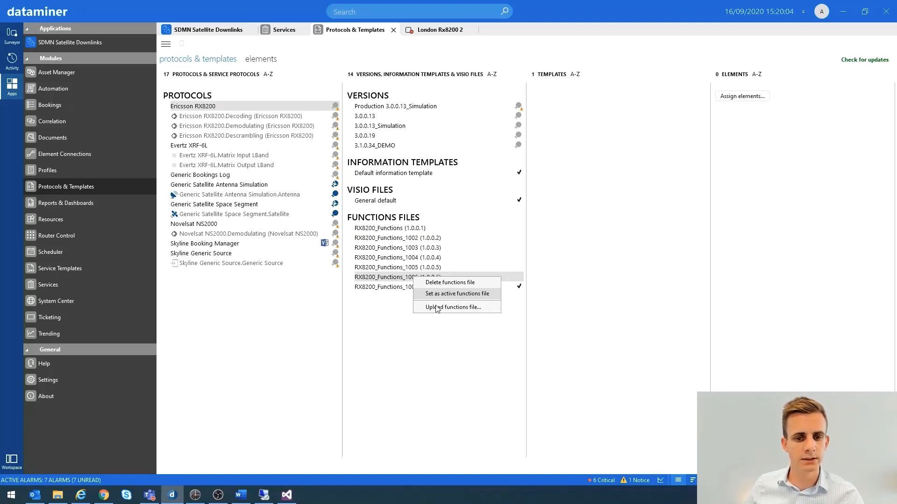
pyautogui.click(437, 333)
# Select RX8200_Functions_1007, view the Ericsson RX8200.Decoding function's details and go back to the Ericsson RX8200 protocol
pyautogui.click(420, 289)
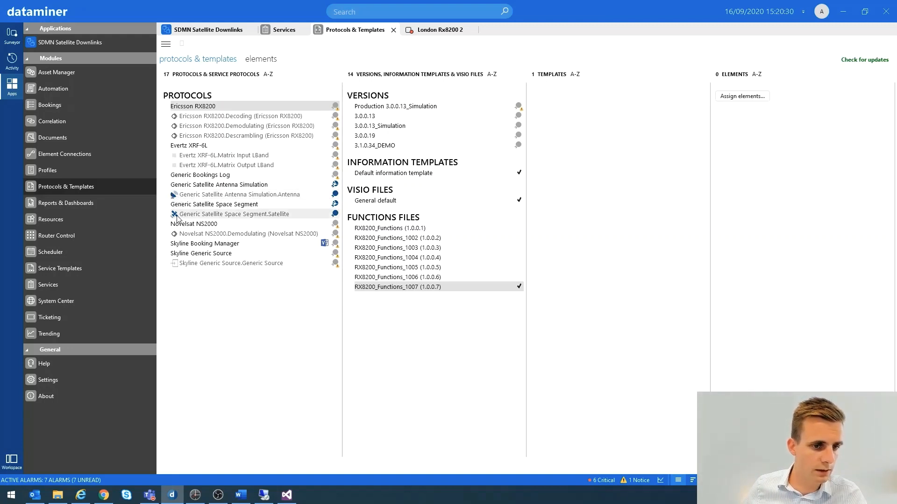
pyautogui.click(211, 118)
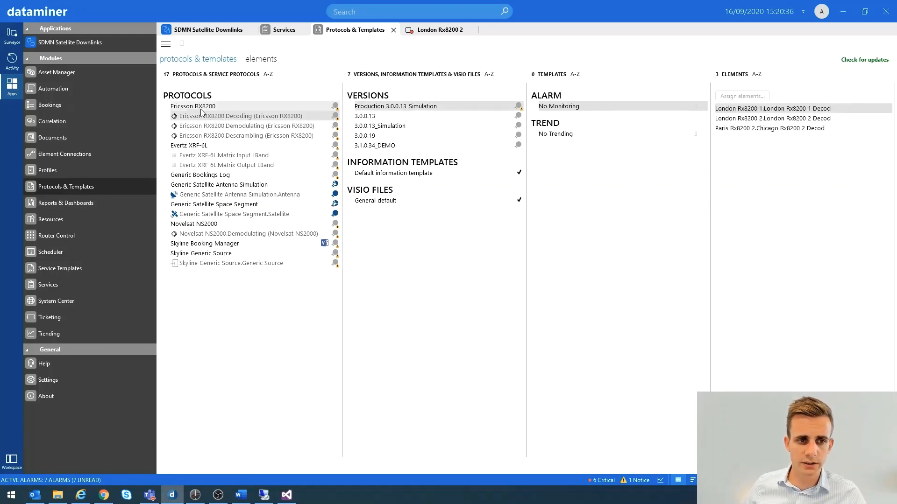
pyautogui.click(206, 116)
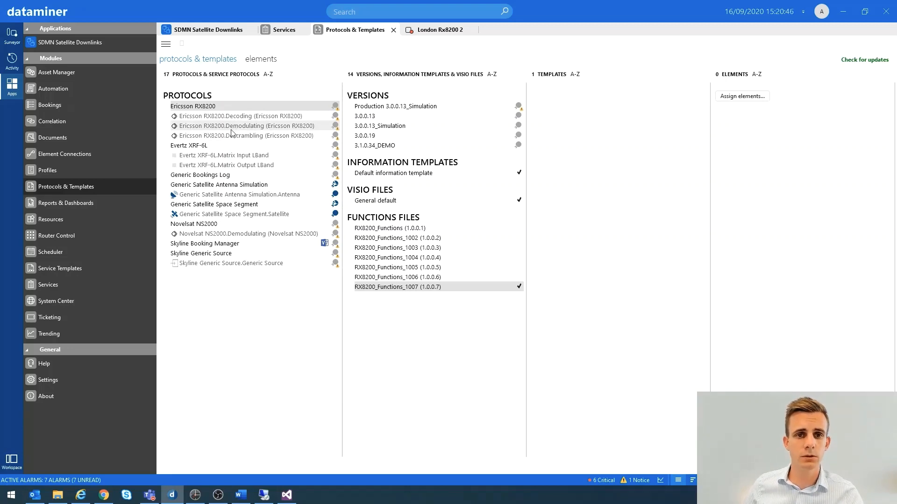
# Show the Resources module and view the dialog for adding a pool under (global), dismissing it without creating one
pyautogui.click(53, 223)
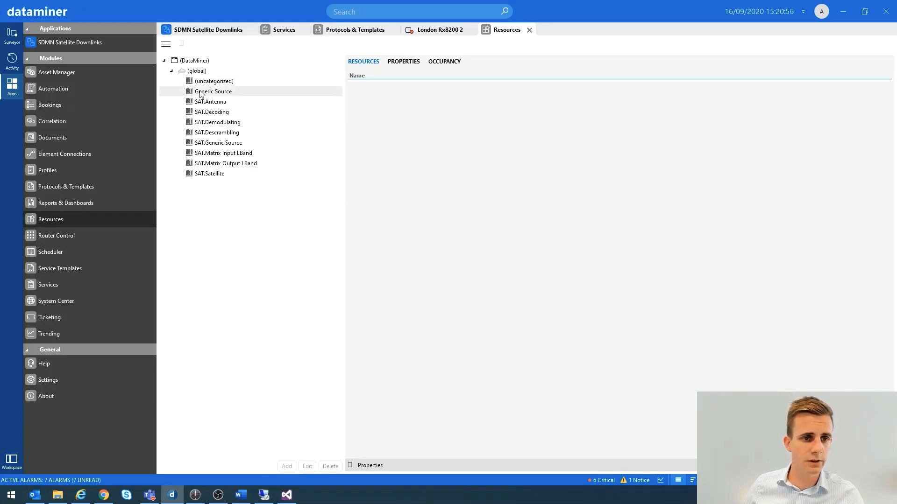
pyautogui.click(192, 72)
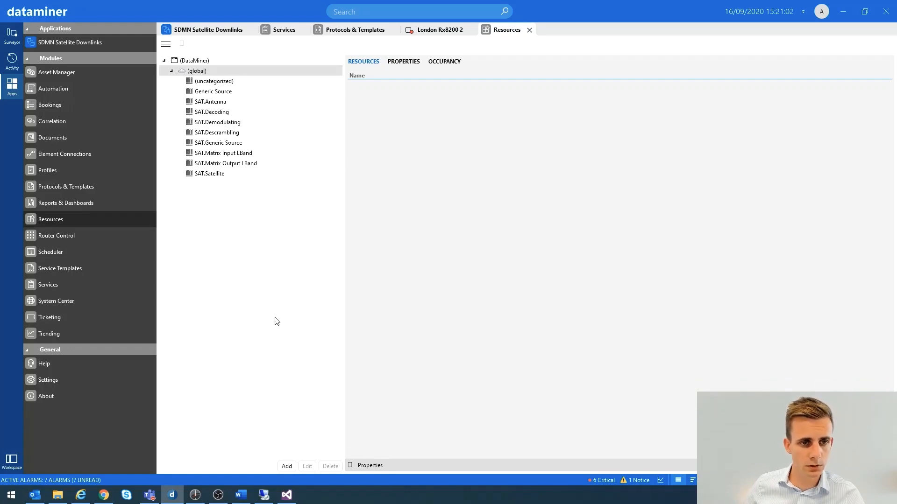
pyautogui.click(286, 467)
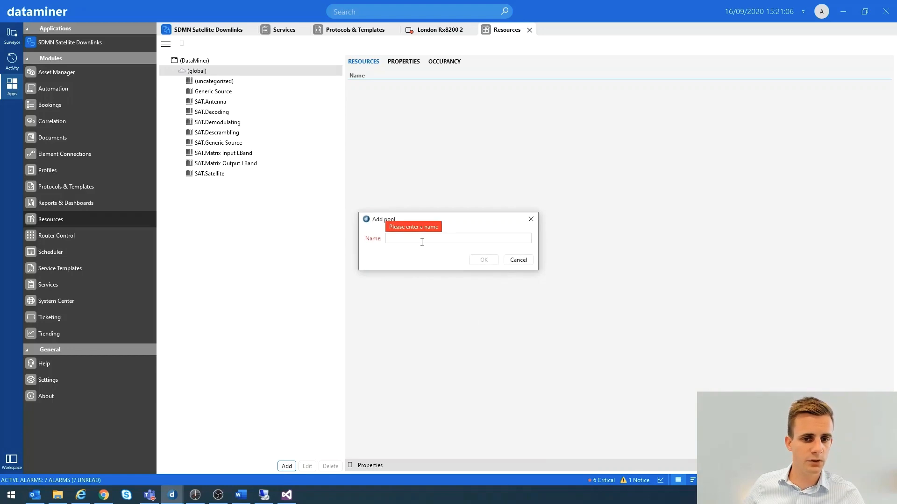
pyautogui.click(517, 260)
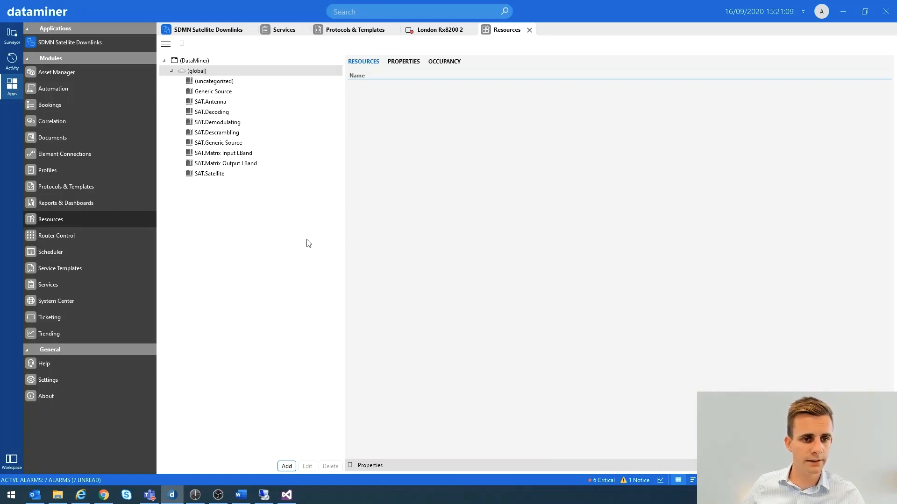
# View the Add resource dialog for the SAT.Demodulating pool and list the providers of the Demodulating (Ericsson RX8200) function
pyautogui.click(213, 125)
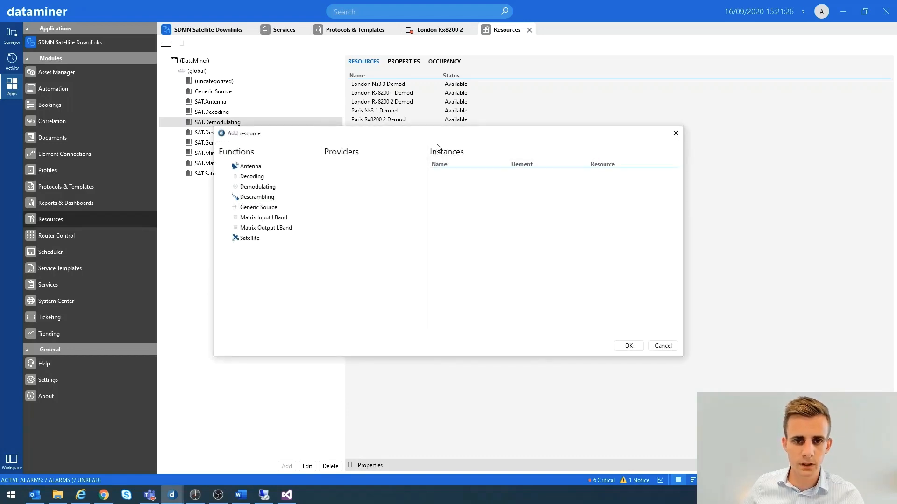
pyautogui.moveTo(445, 136); pyautogui.dragTo(456, 103)
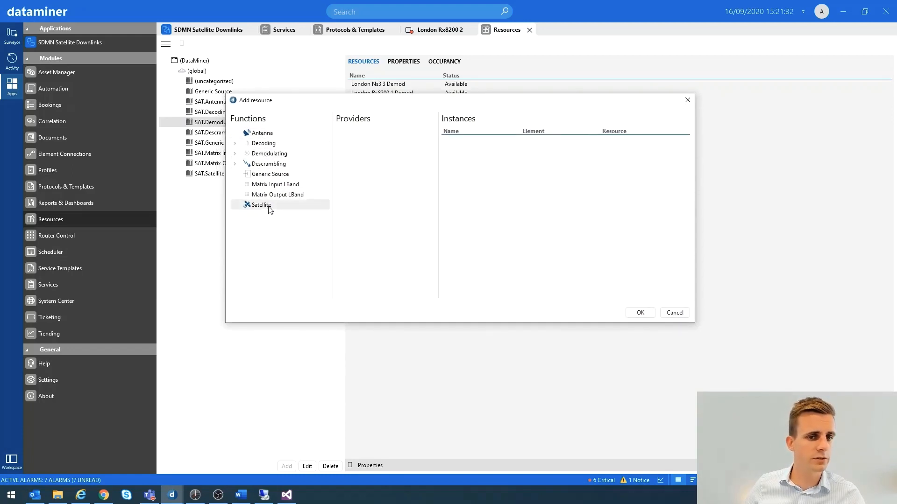
pyautogui.click(235, 153)
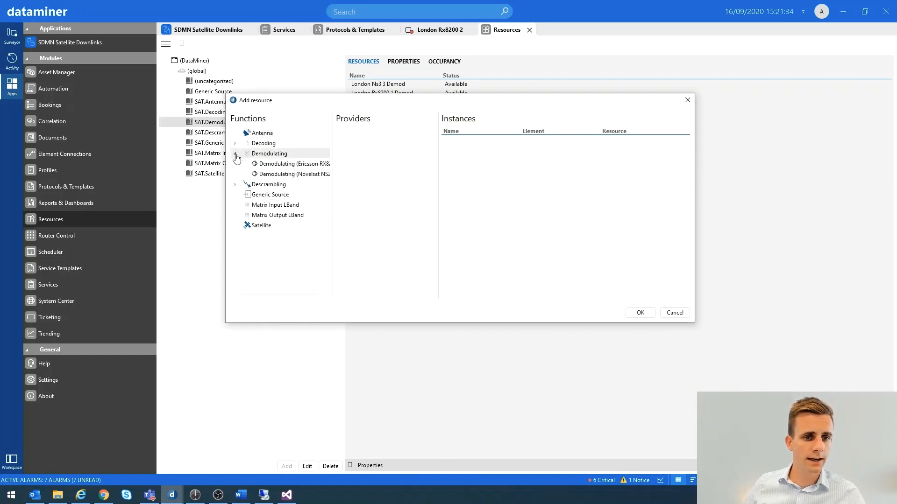
pyautogui.click(278, 167)
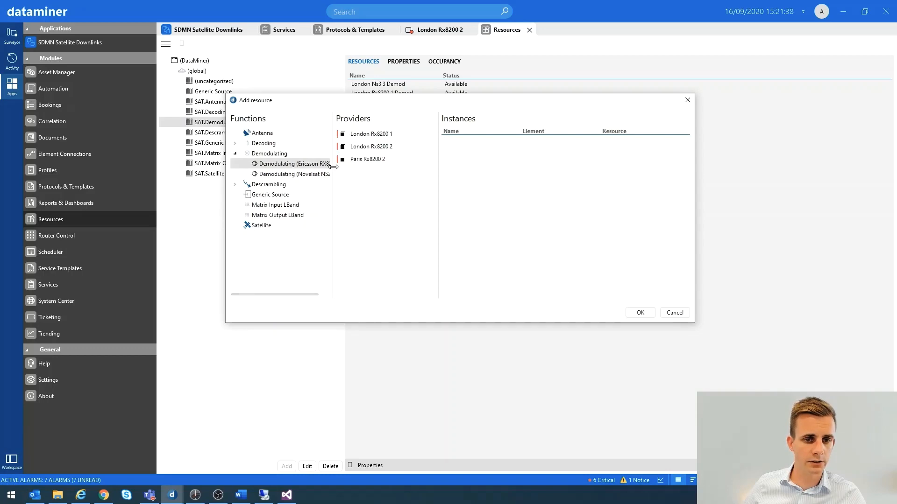
pyautogui.moveTo(345, 168); pyautogui.dragTo(362, 168)
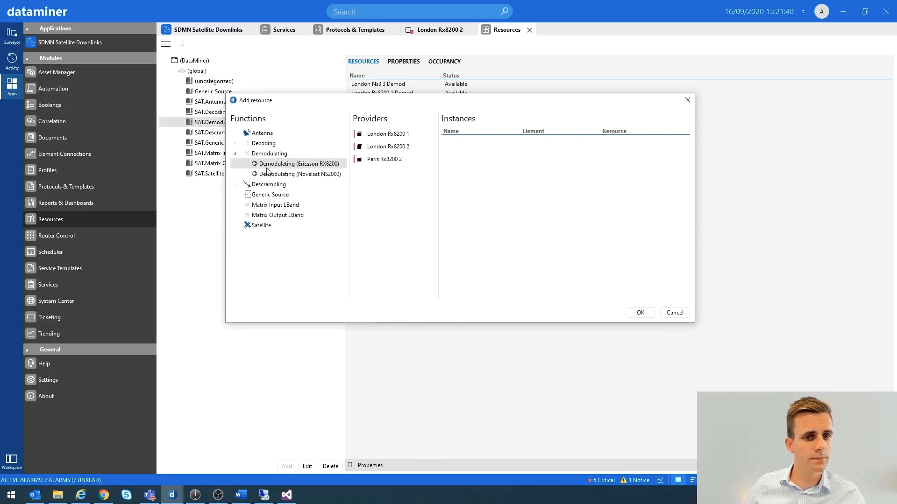
# Switch to Visual Studio, highlight the function name "Demodulating (Ericsson RX8200)" in RX8200_Functions_1007.xml and return to DataMiner
pyautogui.click(287, 496)
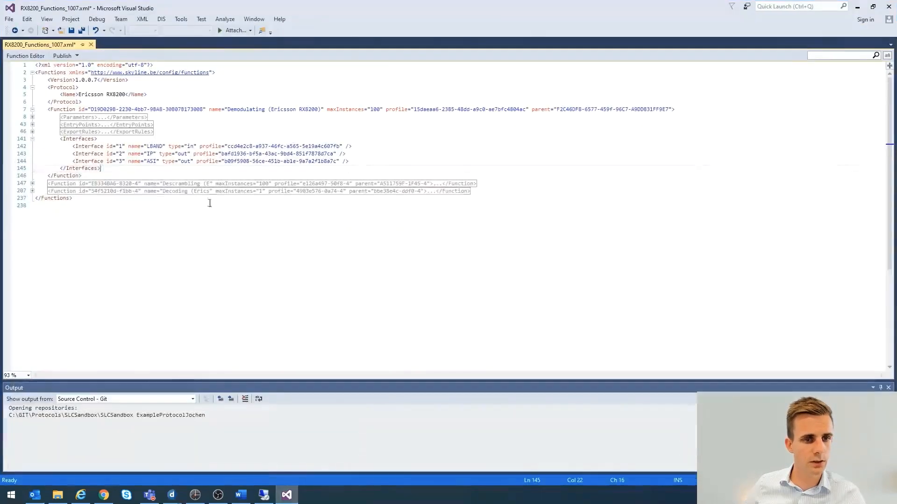
pyautogui.moveTo(228, 110); pyautogui.dragTo(321, 110)
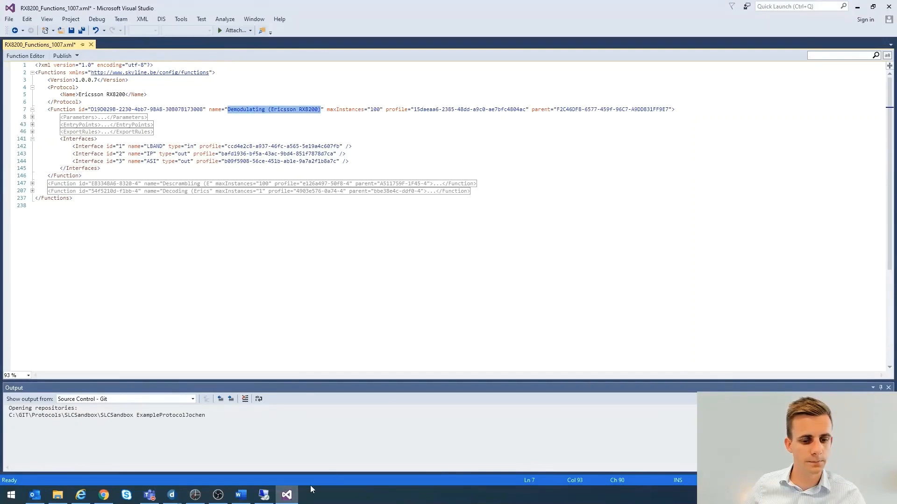
pyautogui.click(287, 495)
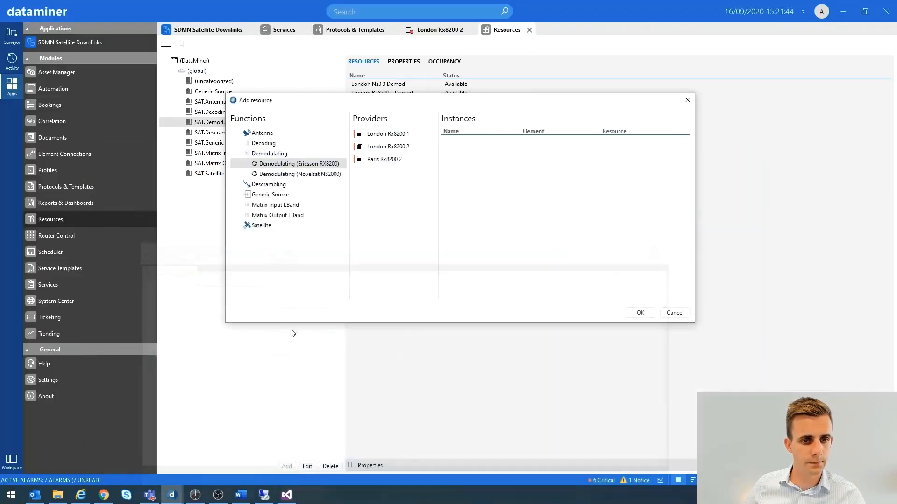
# Examine the demodulating instances offered by provider London Rx8200 2 and dismiss the Add resource dialog
pyautogui.click(386, 148)
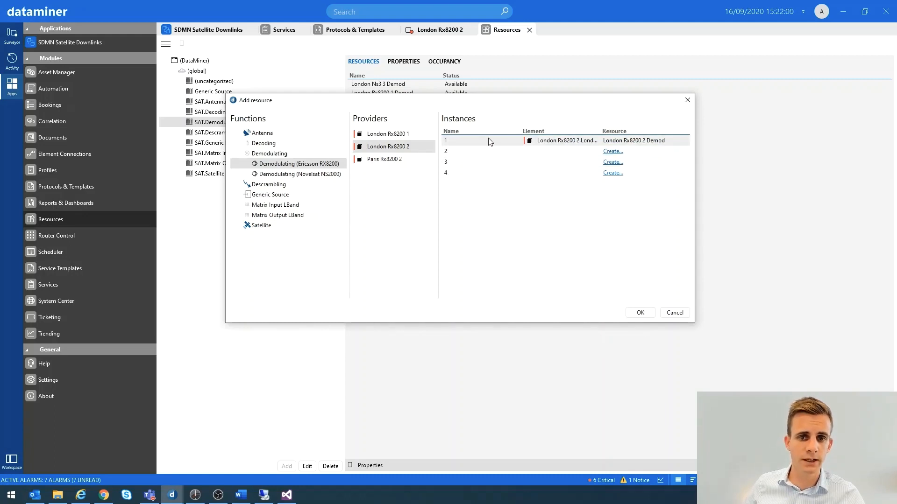
pyautogui.click(387, 147)
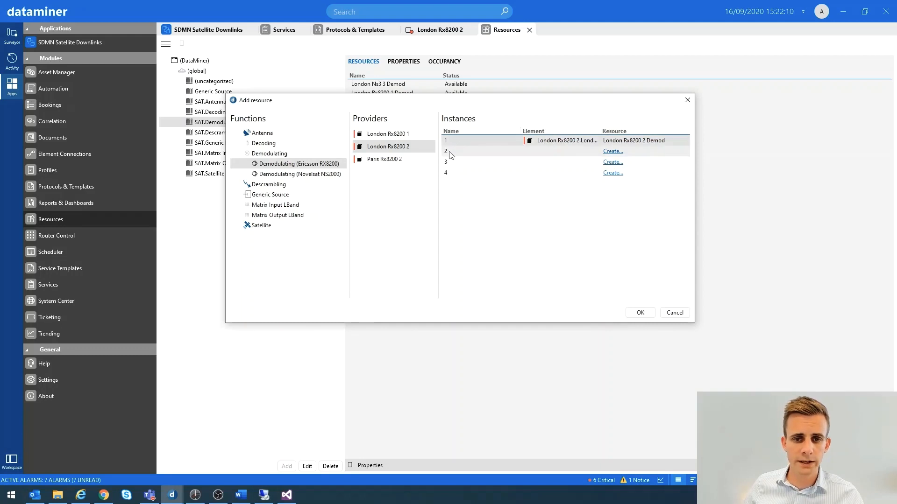
pyautogui.click(449, 164)
pyautogui.click(448, 173)
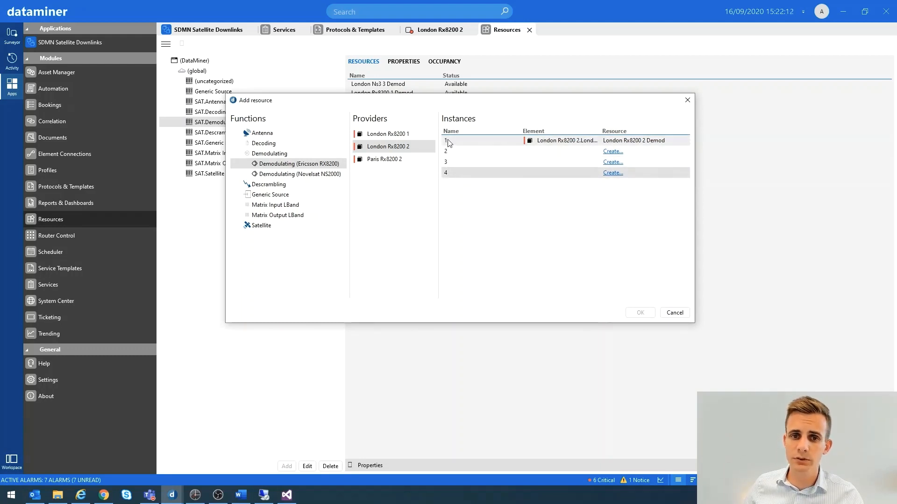
pyautogui.click(442, 31)
pyautogui.click(675, 313)
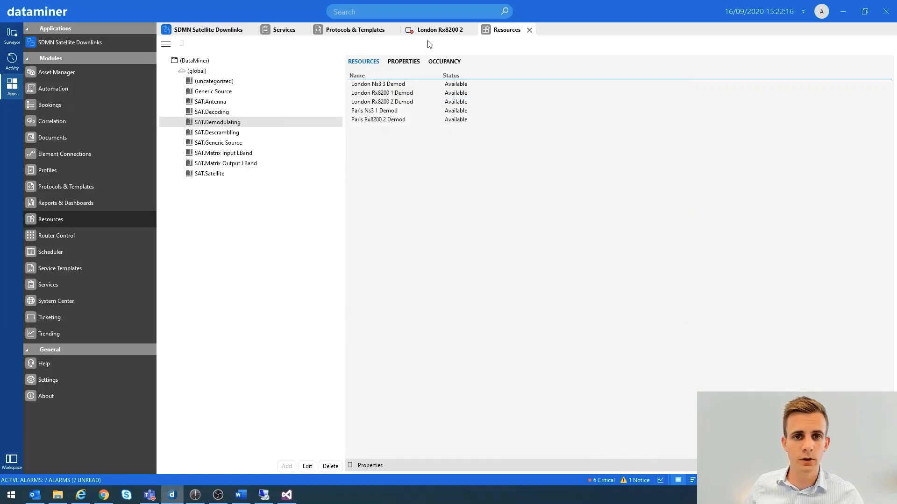
# View the full Satellite Input Configuration table of the London Rx8200 2 element and return to the Resources module
pyautogui.click(439, 30)
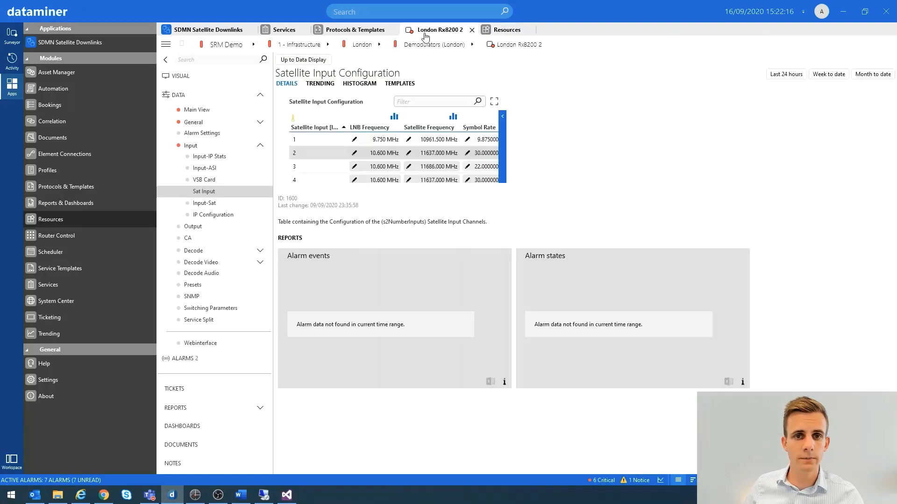
pyautogui.click(304, 59)
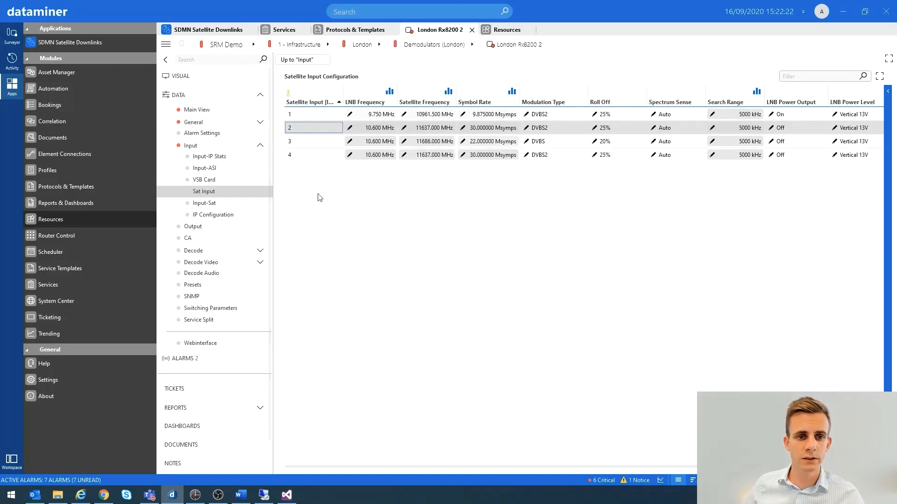
pyautogui.click(504, 30)
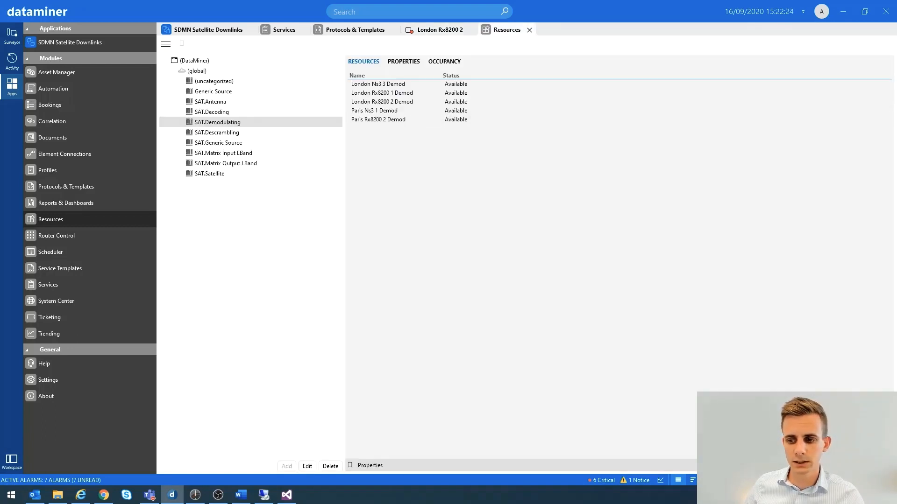
# Create a SAT.Demodulating resource from instance 2 of provider London Rx8200 2, using the Demodulating (Ericsson RX8200) function
pyautogui.click(794, 439)
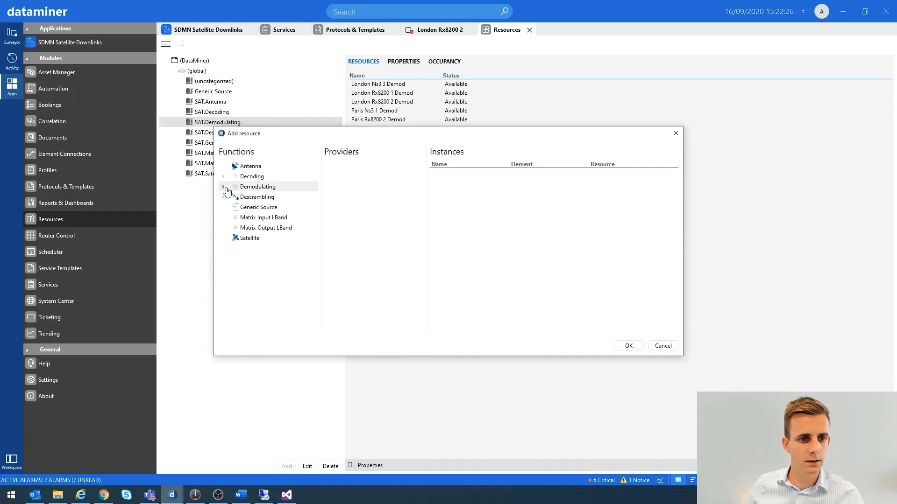
pyautogui.click(223, 187)
pyautogui.click(275, 197)
pyautogui.click(359, 180)
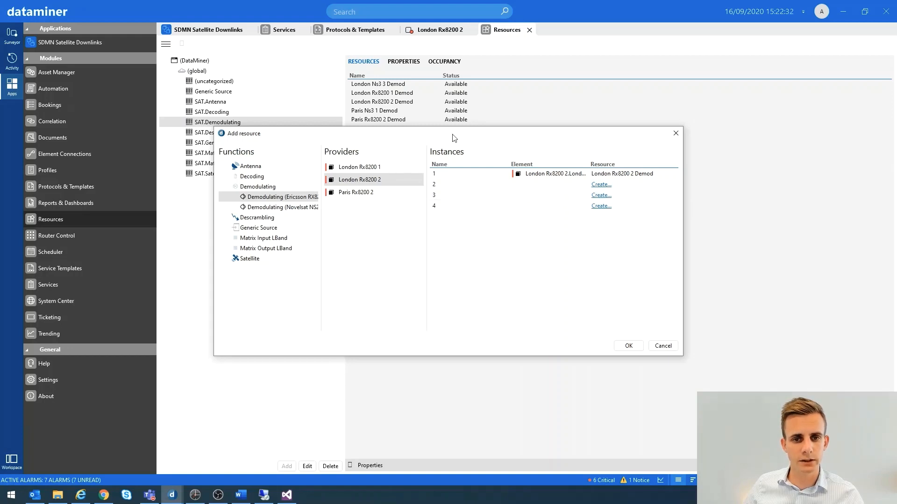
pyautogui.moveTo(450, 135); pyautogui.dragTo(453, 165)
pyautogui.click(438, 204)
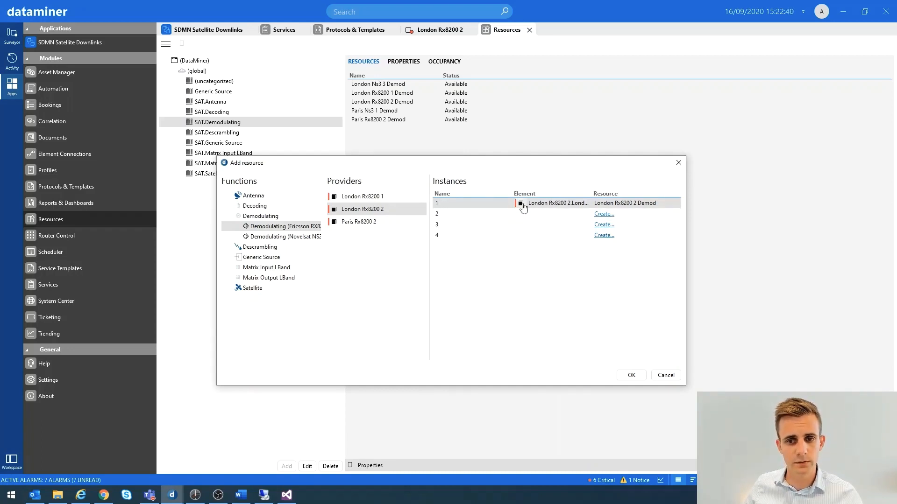
pyautogui.click(460, 215)
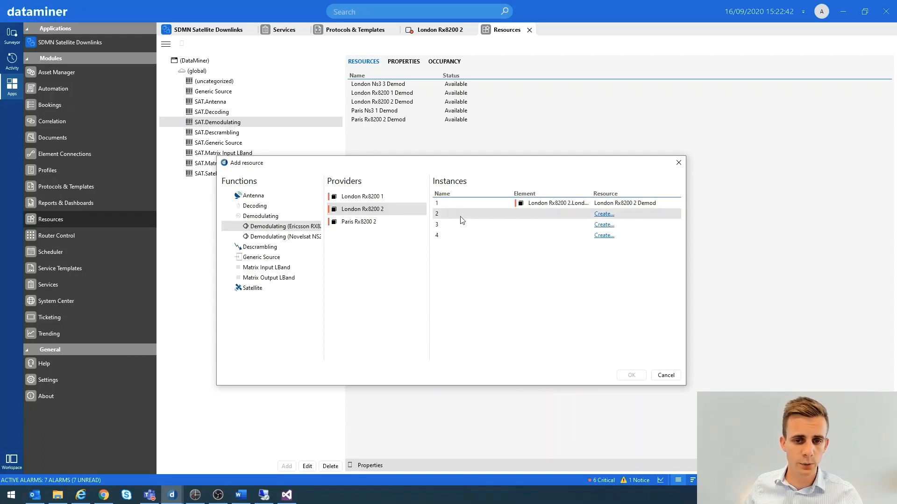
pyautogui.click(603, 214)
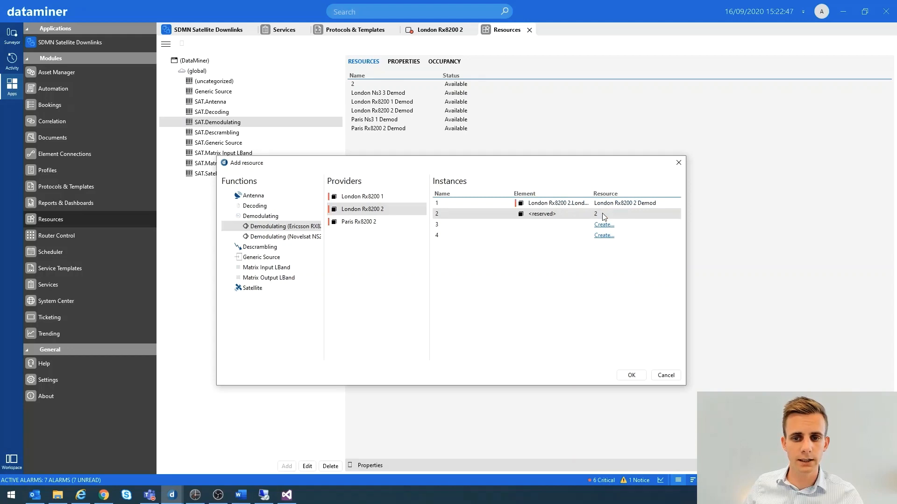
pyautogui.click(630, 375)
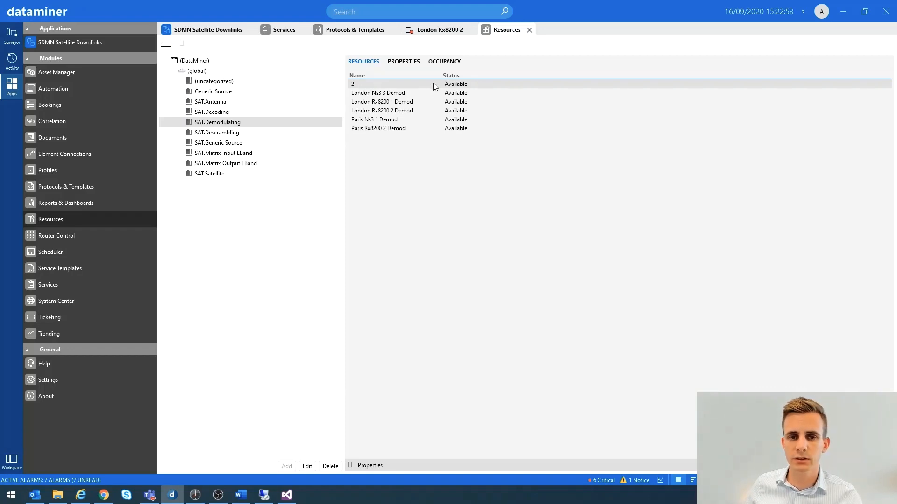
# Set both the name and the function instance name of resource 2 to "London RX8200 Demod 5"
pyautogui.doubleClick(353, 87)
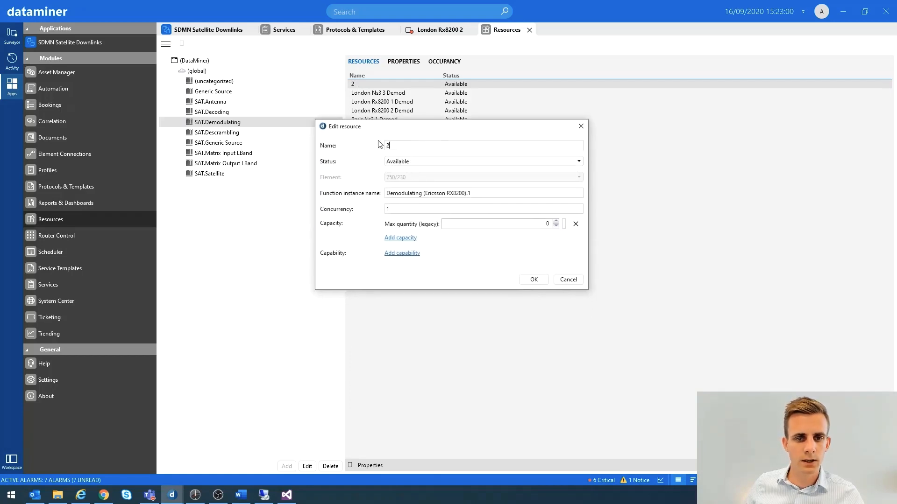
pyautogui.moveTo(378, 141); pyautogui.dragTo(374, 148)
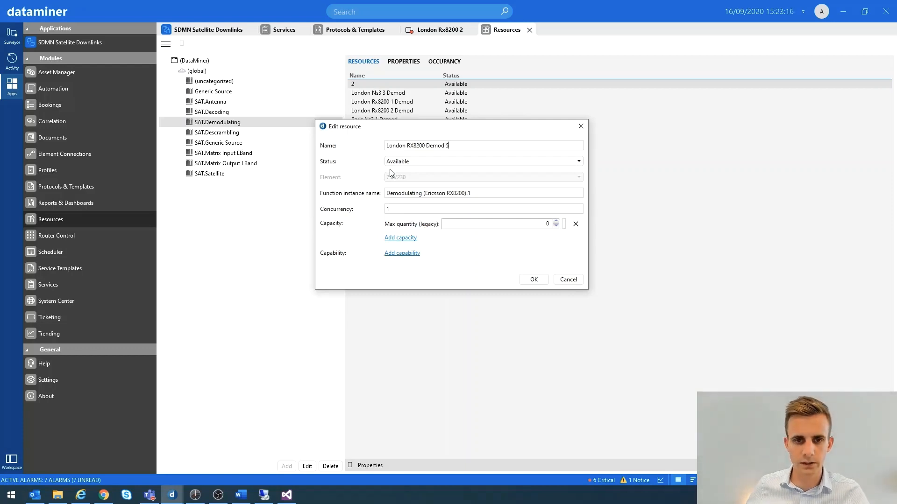
pyautogui.moveTo(451, 145); pyautogui.dragTo(342, 146)
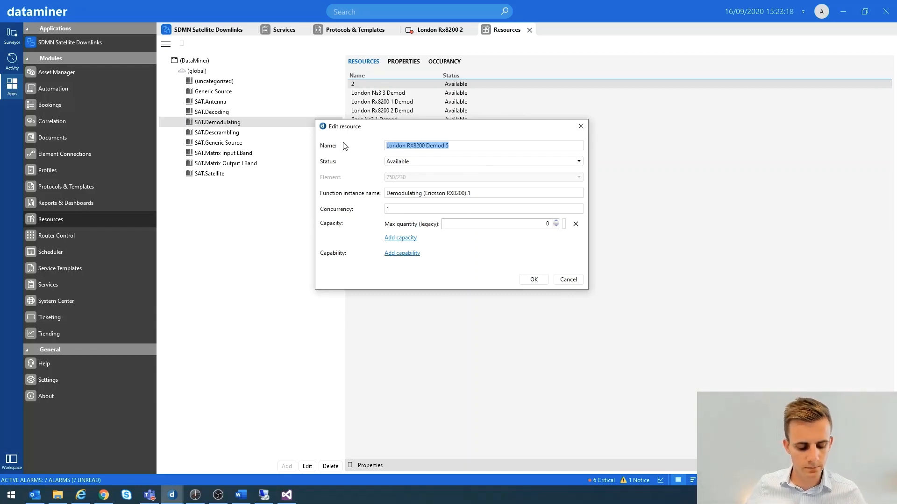
pyautogui.hotkey('ctrl', 'c')
pyautogui.moveTo(471, 194); pyautogui.dragTo(388, 194)
pyautogui.hotkey('ctrl', 'v')
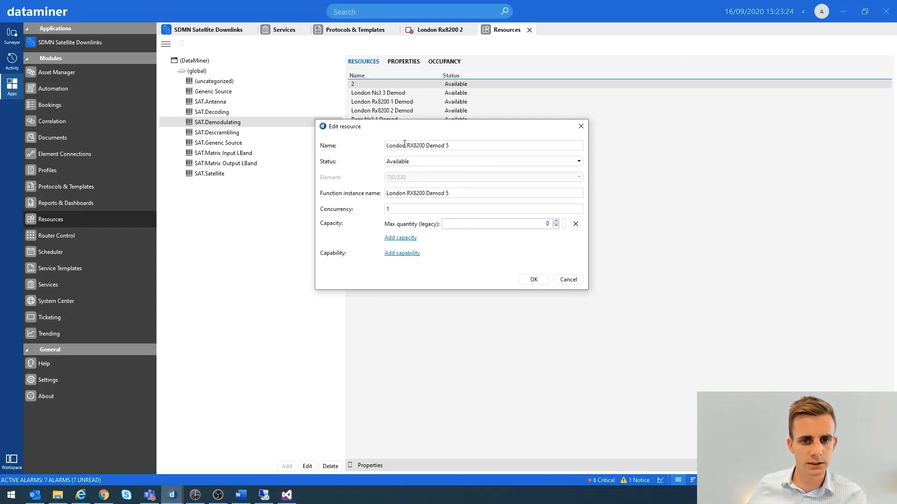
pyautogui.click(534, 280)
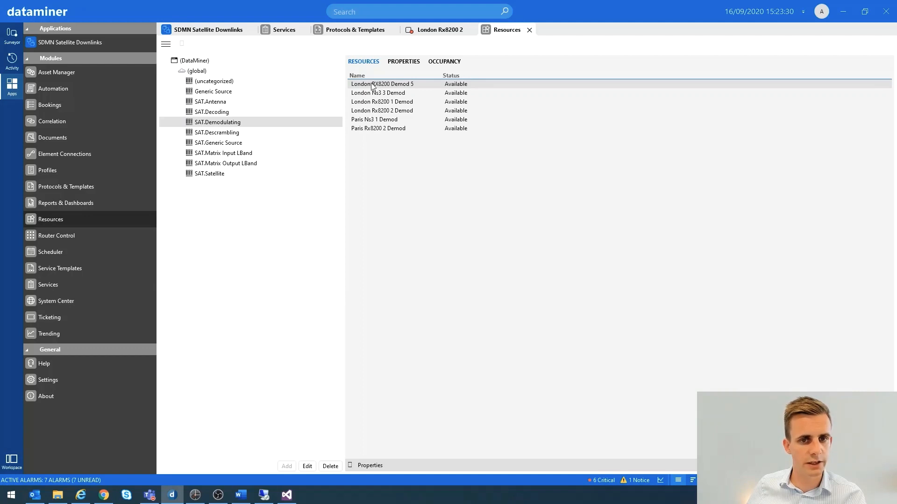
# Show the Resource Info general parameters of the London Rx8200 2 element in the Surveyor
pyautogui.click(18, 43)
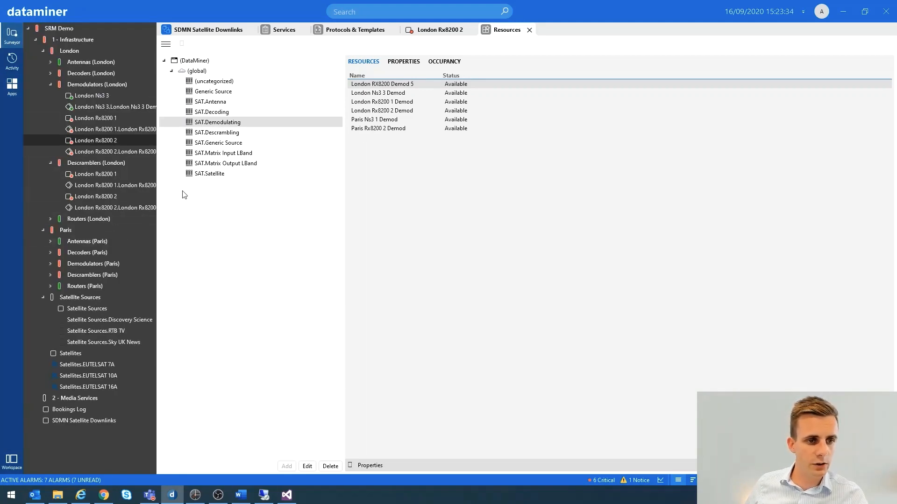
pyautogui.click(92, 141)
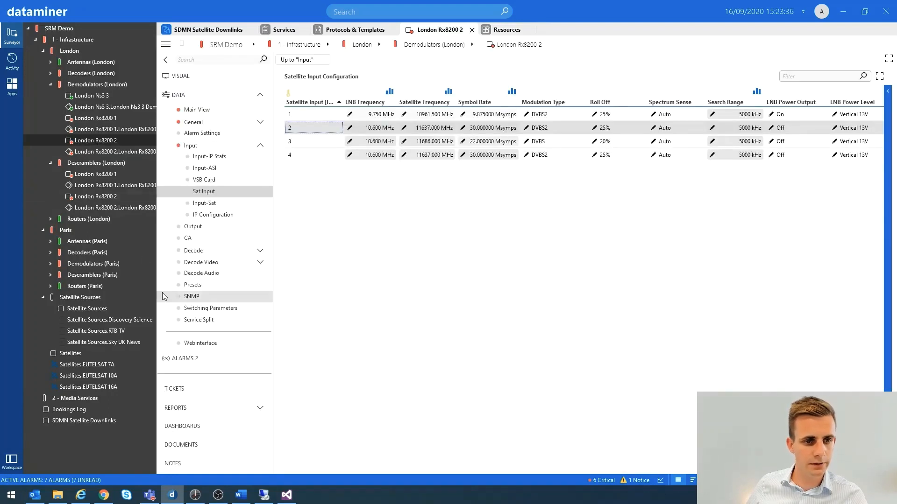
pyautogui.scroll(-1, 190, 366)
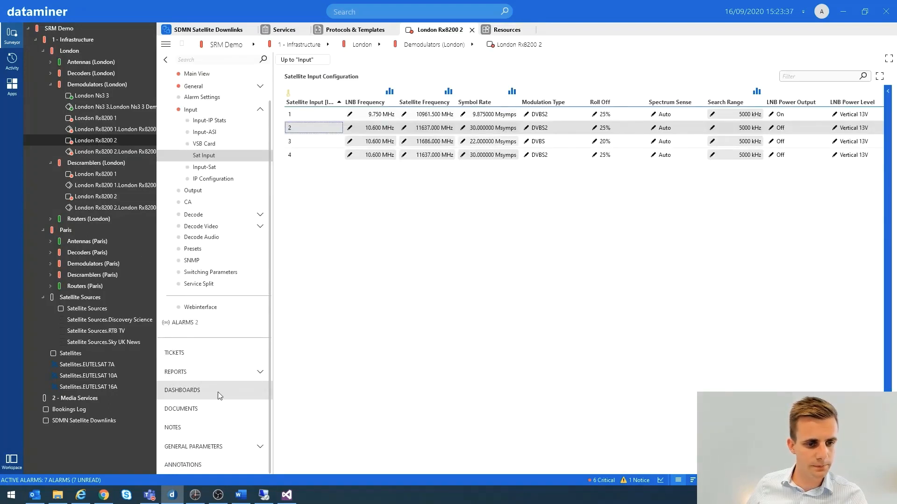
pyautogui.click(250, 444)
pyautogui.scroll(-1, 255, 451)
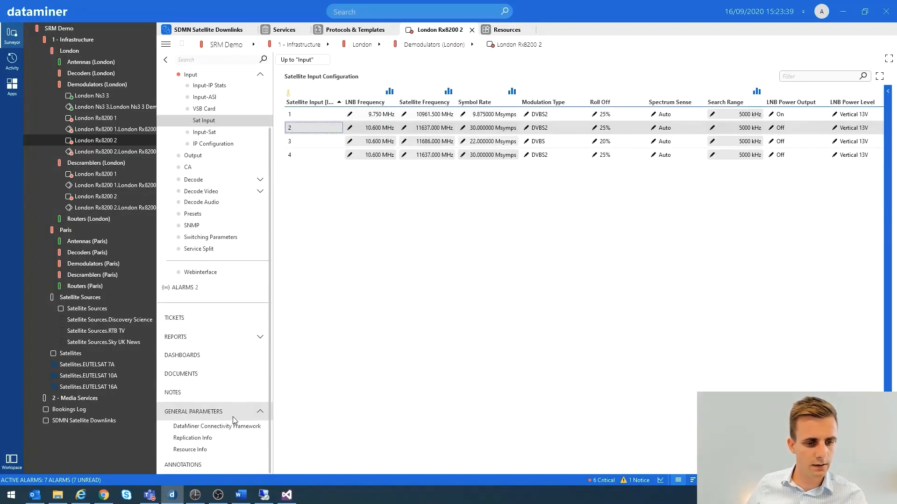
pyautogui.click(192, 451)
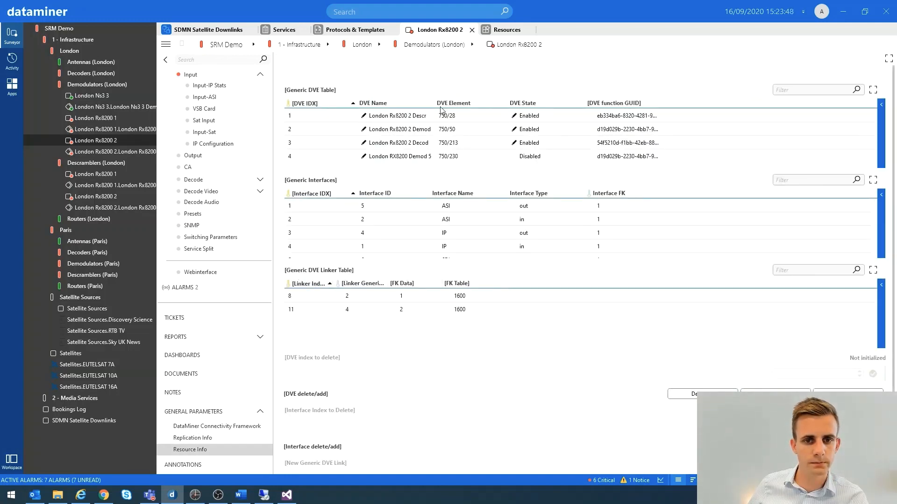
# Set the DVE State of London RX8200 Demod 5 to Enabled in the Generic DVE Table
pyautogui.moveTo(436, 103); pyautogui.dragTo(454, 103)
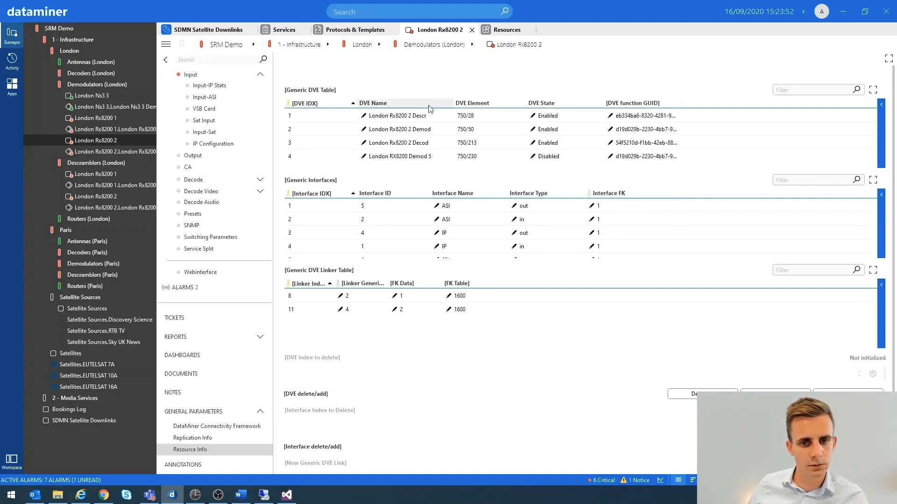
pyautogui.moveTo(454, 103); pyautogui.dragTo(448, 103)
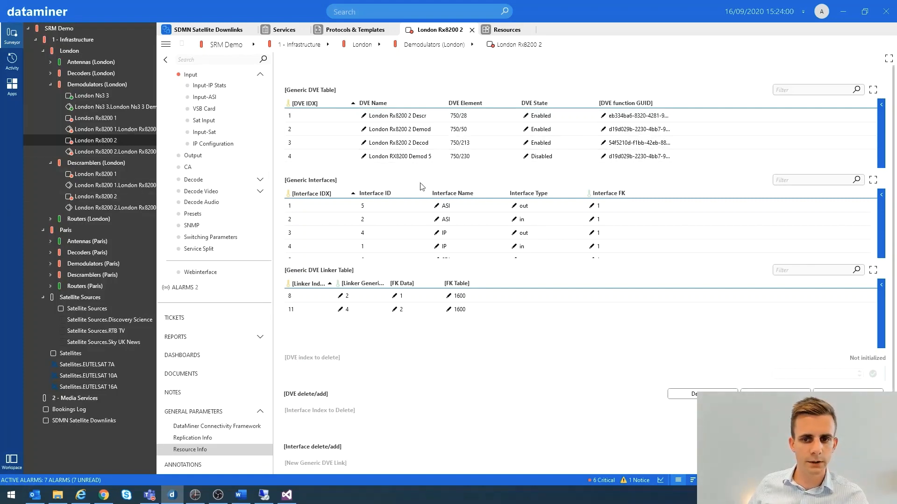
pyautogui.click(394, 158)
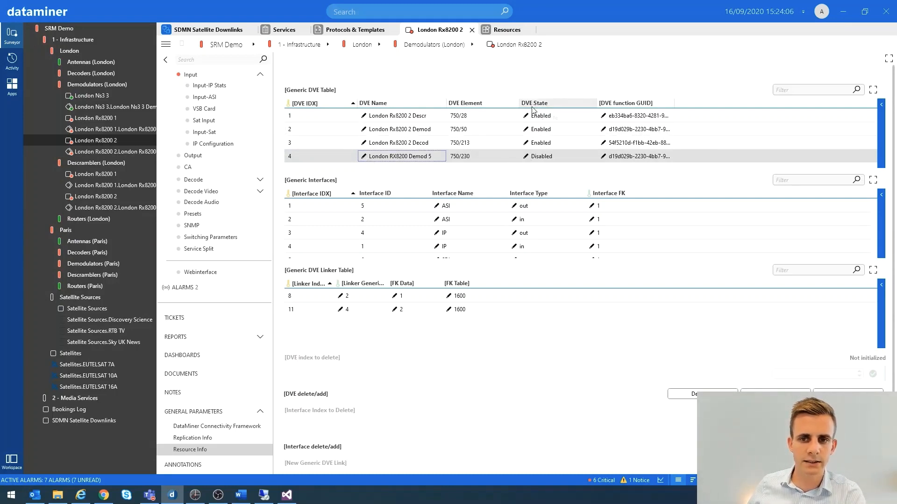
pyautogui.click(526, 159)
pyautogui.click(536, 159)
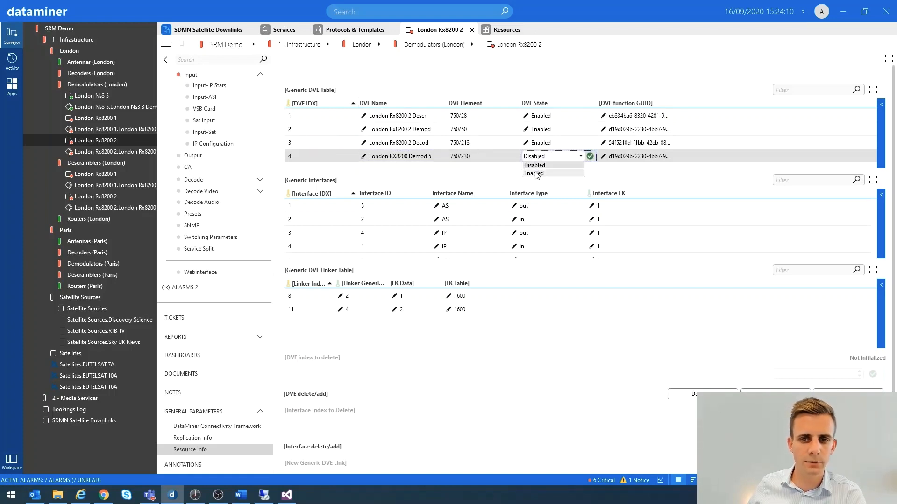
pyautogui.click(537, 176)
pyautogui.click(591, 156)
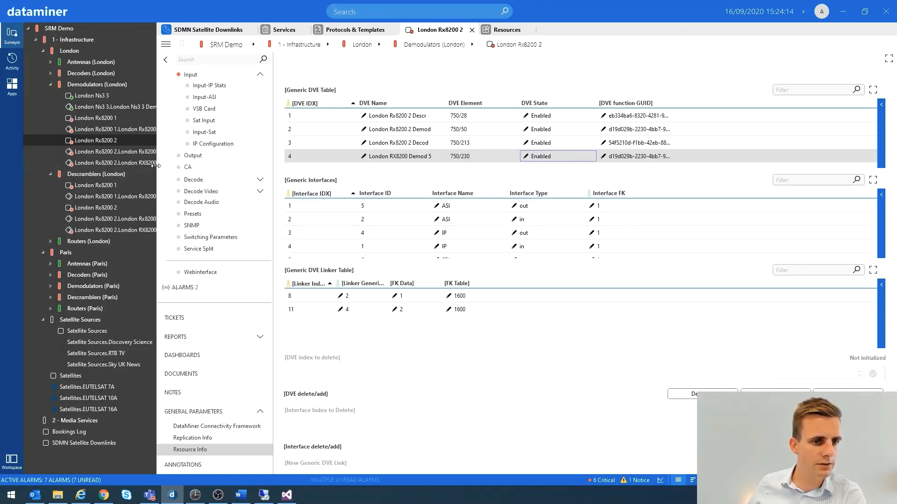
# Widen the Surveyor tree and open the London RX8200 Demod 5 virtual element under Demodulators (London)
pyautogui.moveTo(156, 166); pyautogui.dragTo(190, 165)
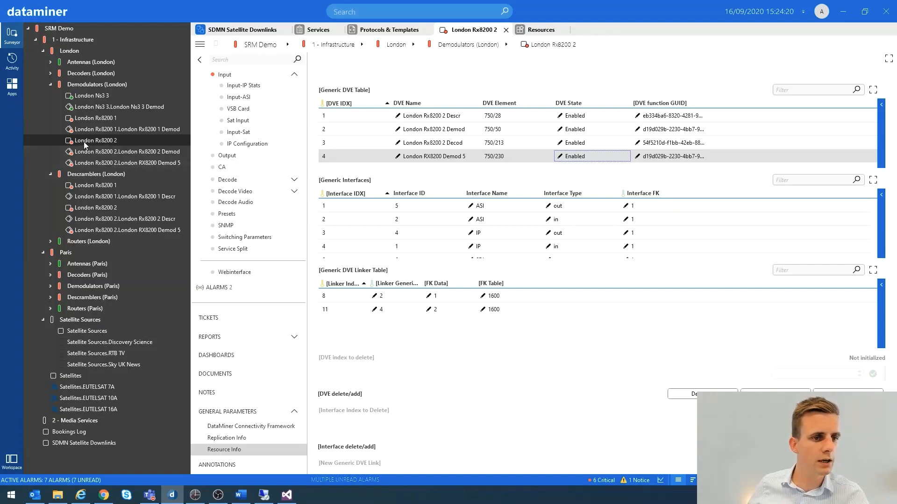
pyautogui.click(102, 163)
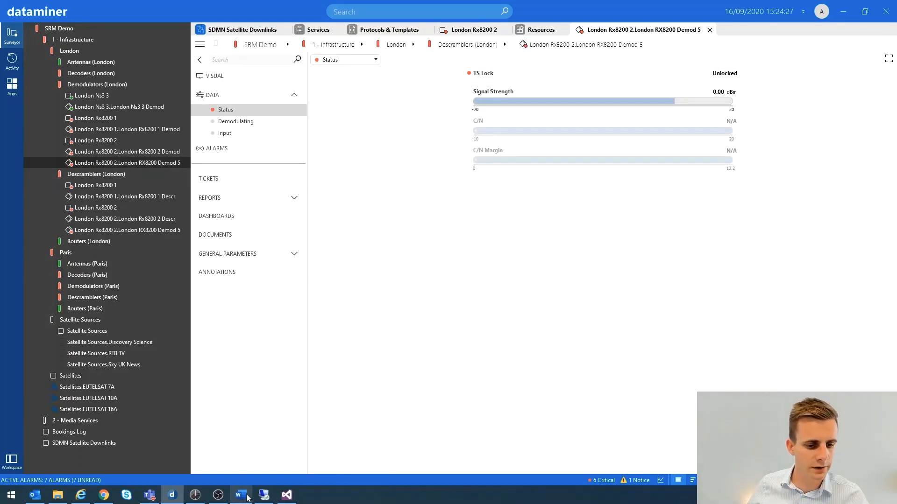
# Switch to Visual Studio, view the Demodulating function's Parameters block in RX8200_Functions_1007.xml, and return to DataMiner
pyautogui.click(285, 499)
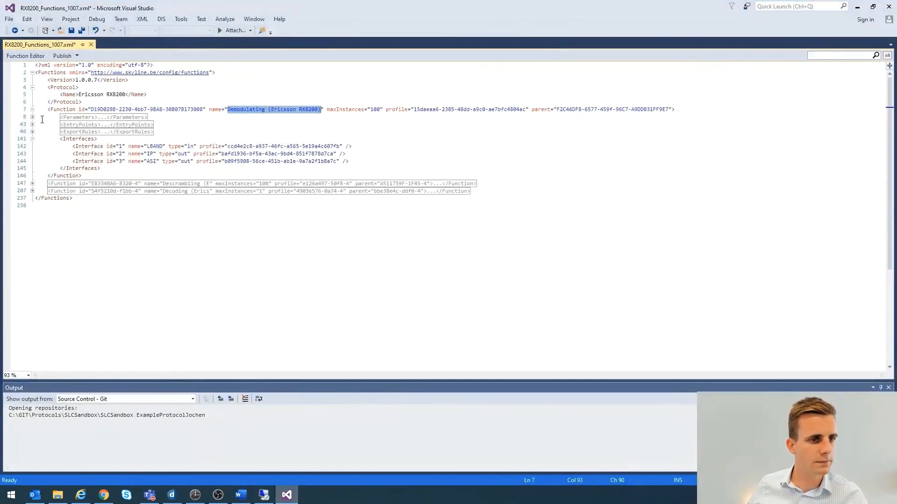
pyautogui.click(32, 118)
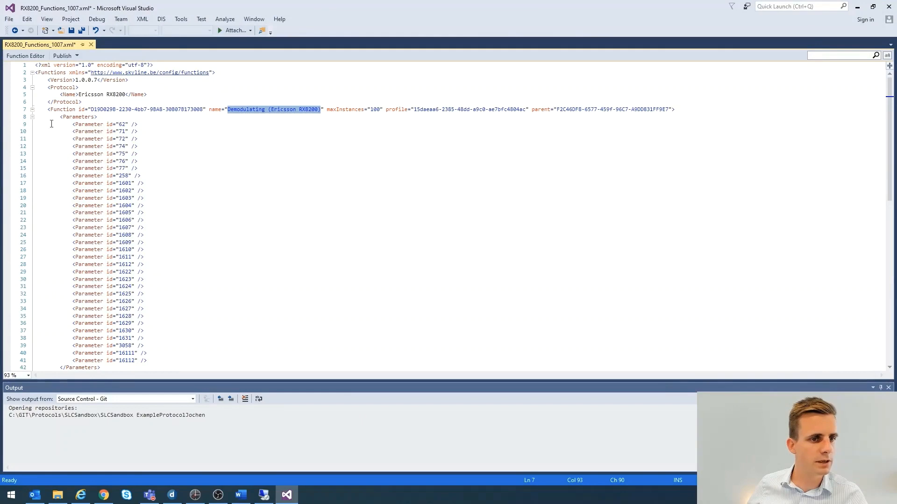
pyautogui.click(32, 117)
pyautogui.click(857, 7)
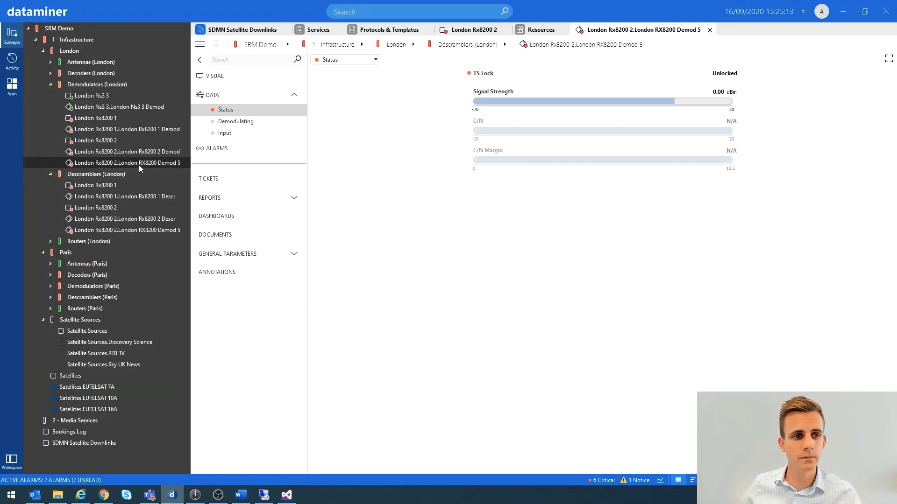
# Switch to Visual Studio, collapse the Demodulating function's Interfaces block and expand its ExportRules to review the page layout rules
pyautogui.click(286, 494)
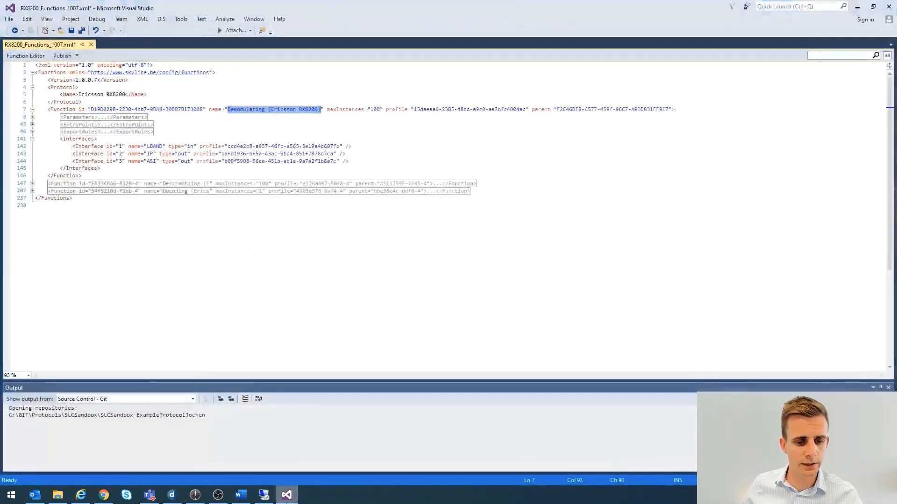
pyautogui.click(292, 350)
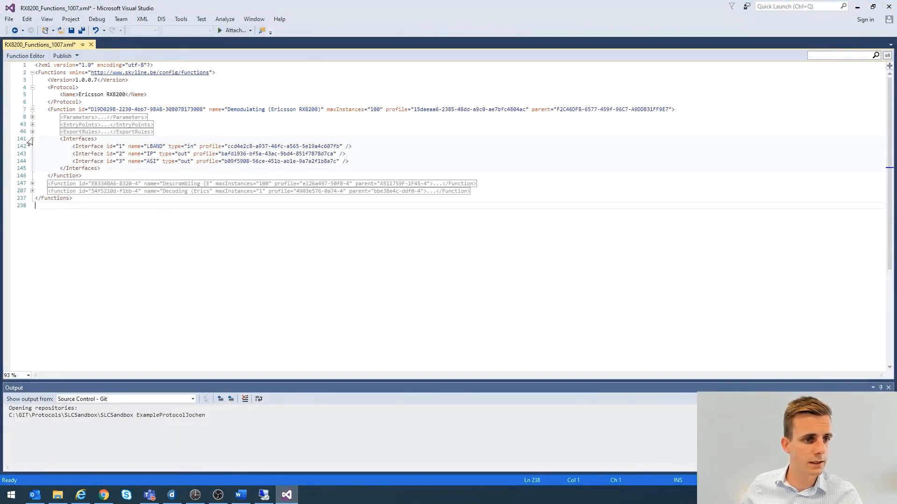
pyautogui.click(32, 139)
pyautogui.moveTo(98, 137)
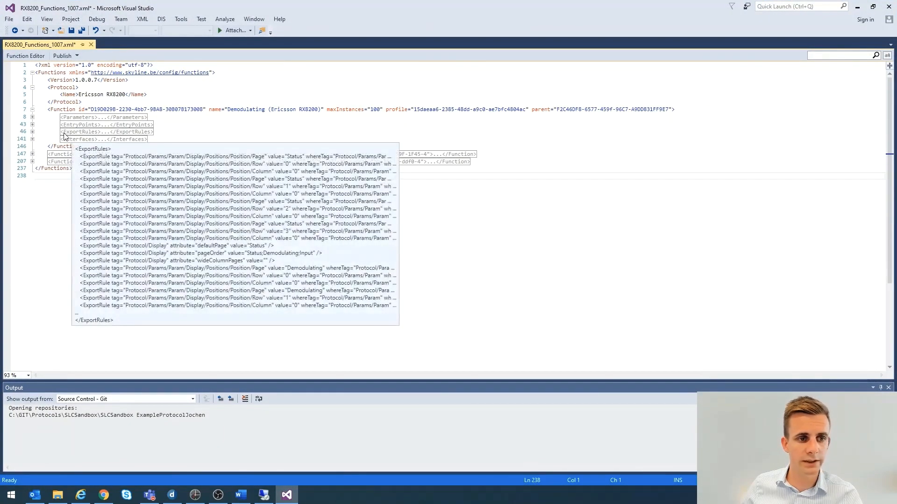
pyautogui.click(32, 132)
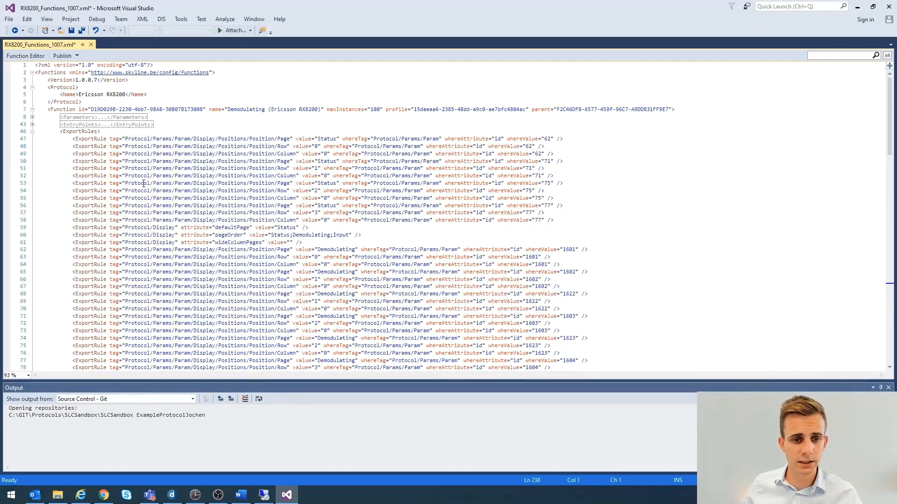
pyautogui.scroll(-2, 144, 184)
pyautogui.moveTo(287, 499)
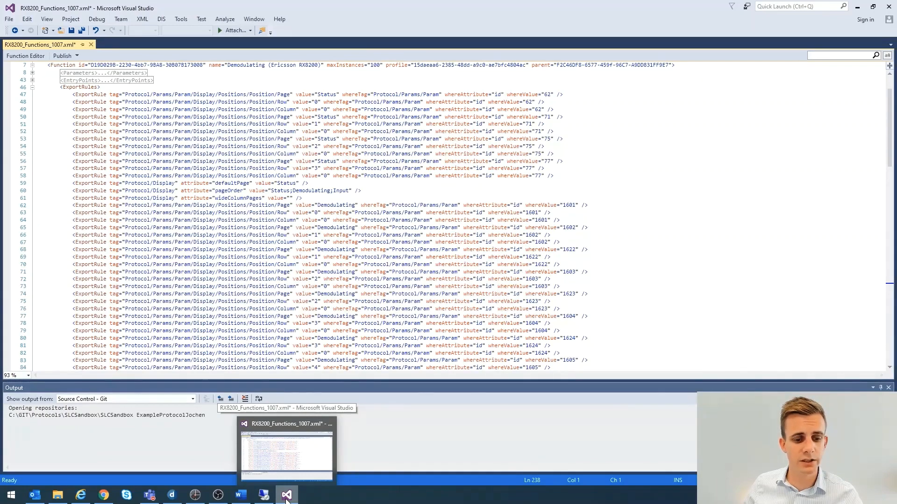
# Switch to DataMiner and view the Demodulating and Status data pages of the London RX8200 Demod 5 element
pyautogui.click(172, 495)
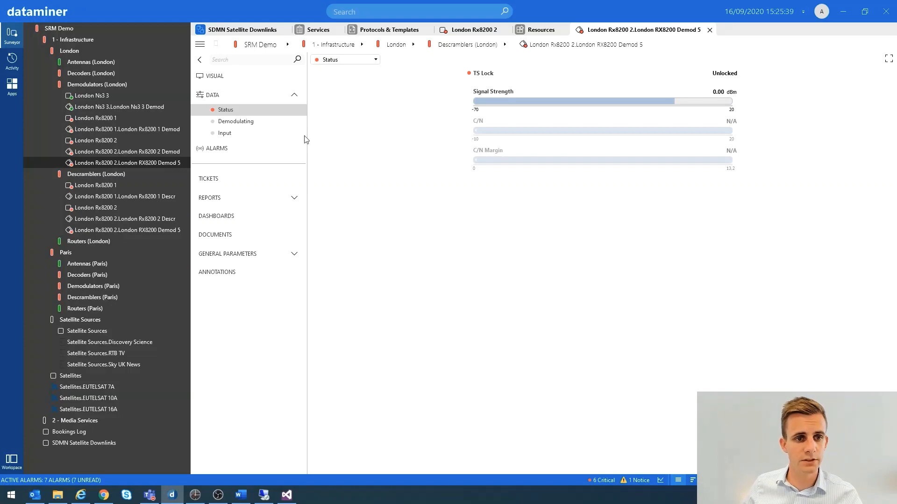
pyautogui.click(266, 122)
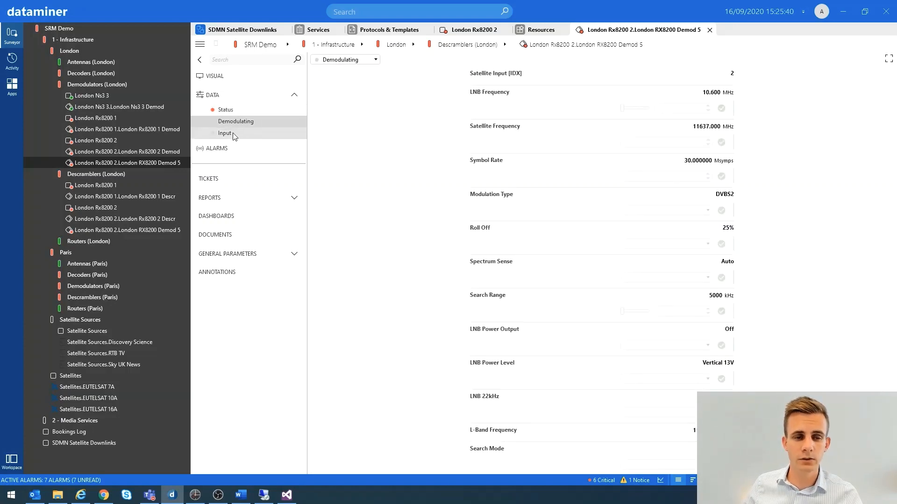
pyautogui.click(226, 110)
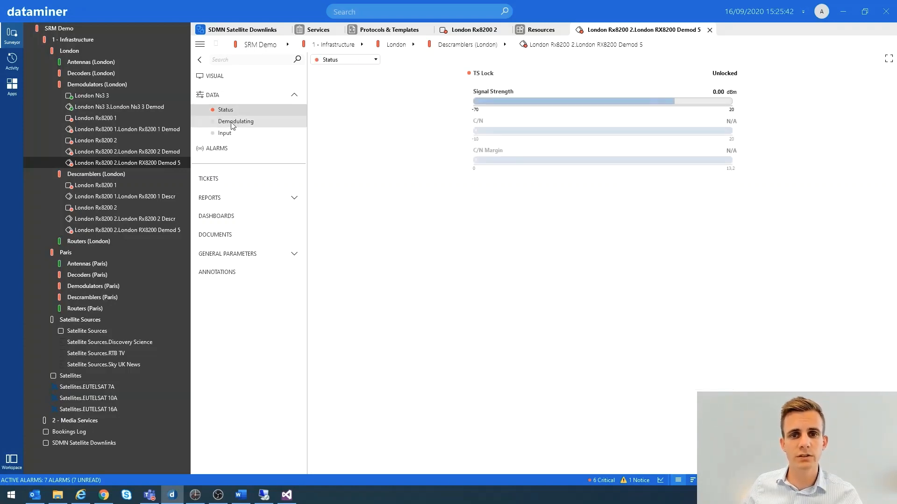
# Return to Visual Studio, review the ExportRules of the Demodulating function, and collapse the block
pyautogui.click(843, 13)
pyautogui.click(286, 494)
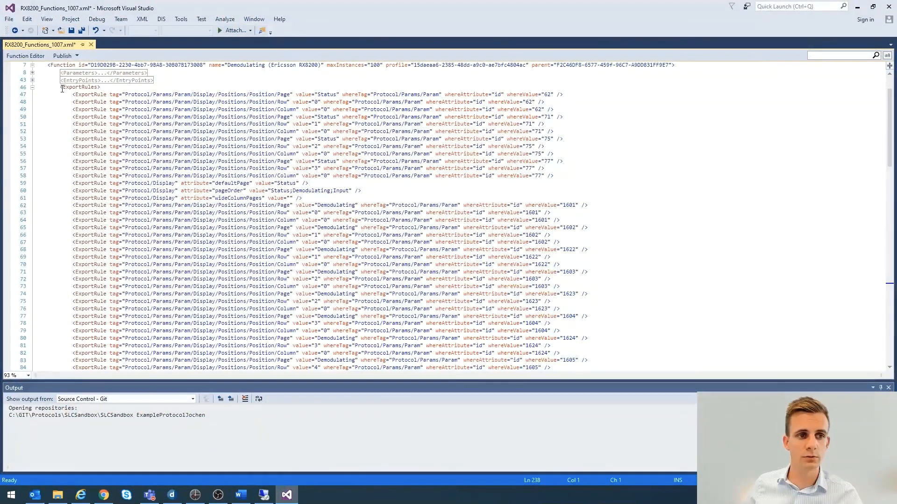
pyautogui.moveTo(62, 88); pyautogui.dragTo(99, 89)
pyautogui.scroll(-19, 350, 230)
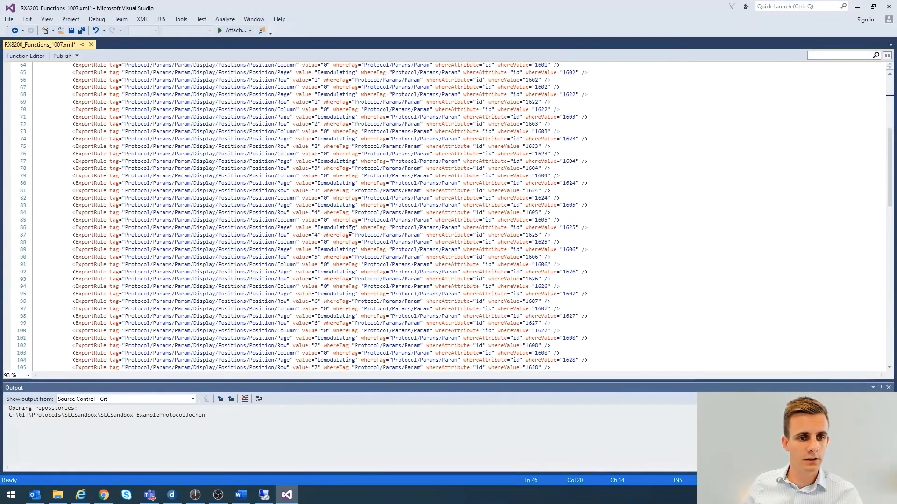
pyautogui.scroll(-13, 350, 230)
pyautogui.scroll(19, 348, 227)
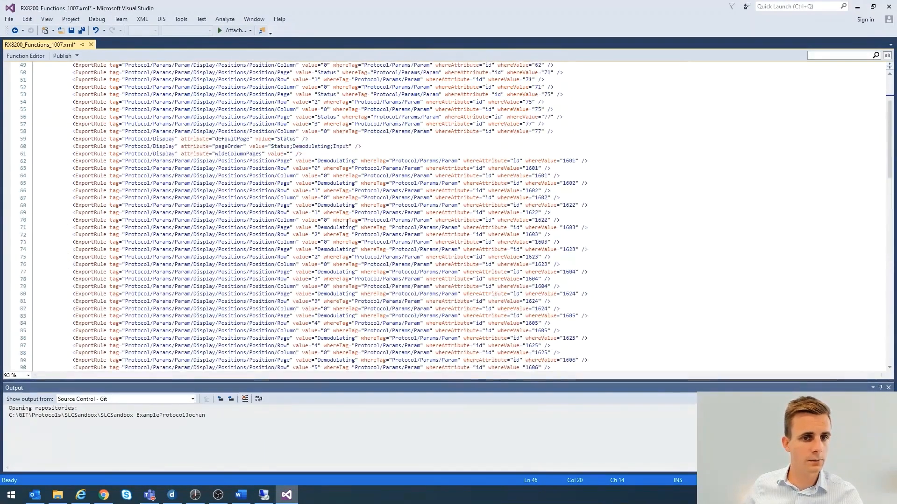
pyautogui.scroll(4, 347, 223)
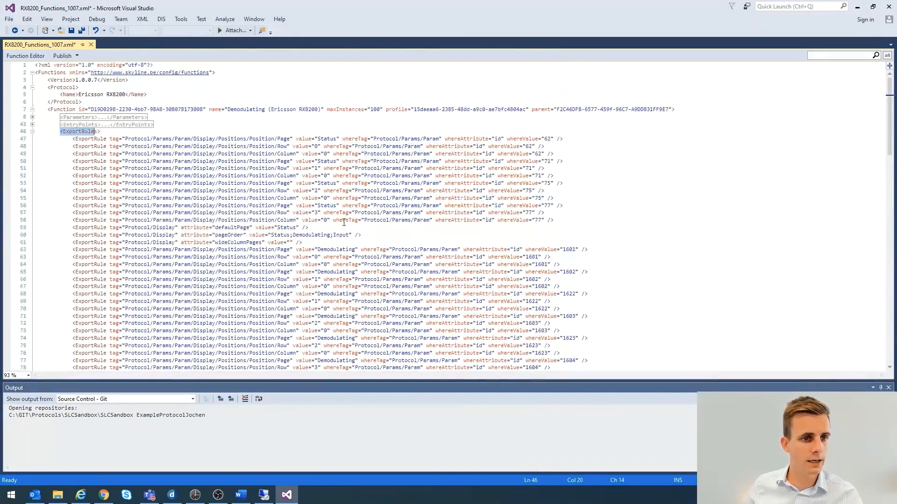
pyautogui.click(32, 132)
# Highlight the complete Demodulating function definition, then briefly view its Parameters block and collapse it again
pyautogui.click(95, 146)
pyautogui.moveTo(89, 146); pyautogui.dragTo(41, 111)
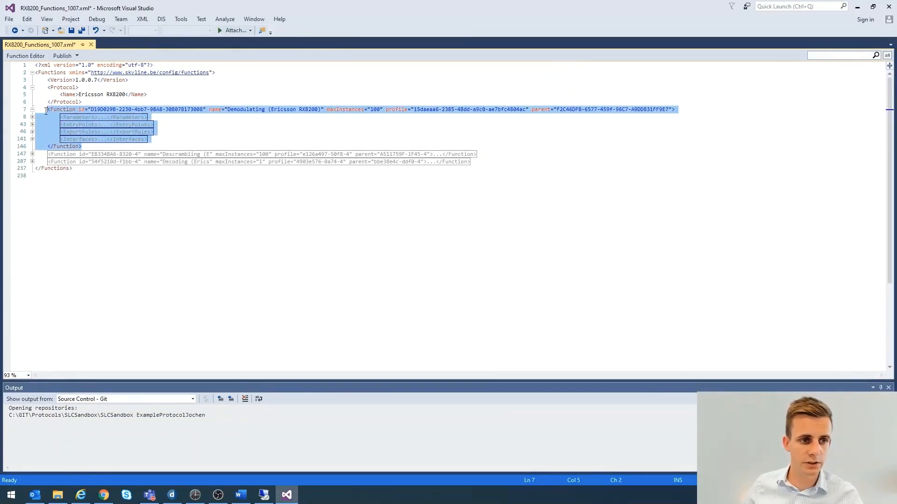
pyautogui.click(176, 122)
pyautogui.click(183, 104)
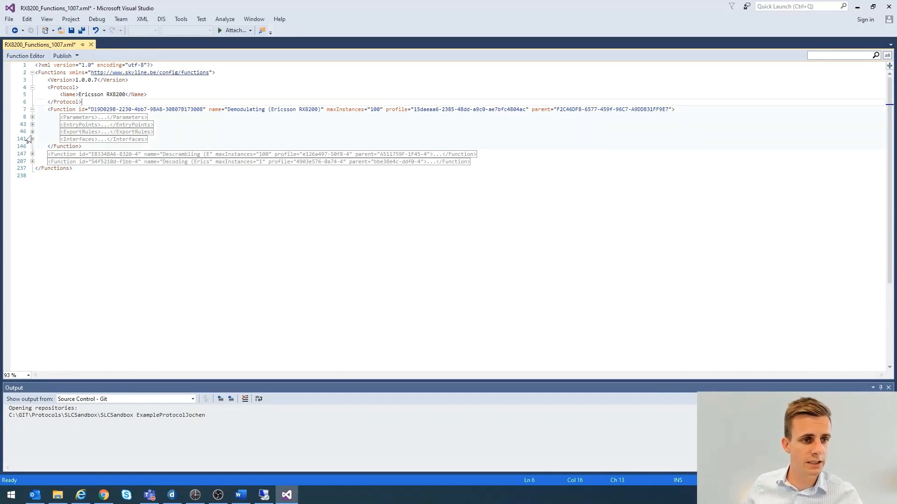
pyautogui.click(31, 117)
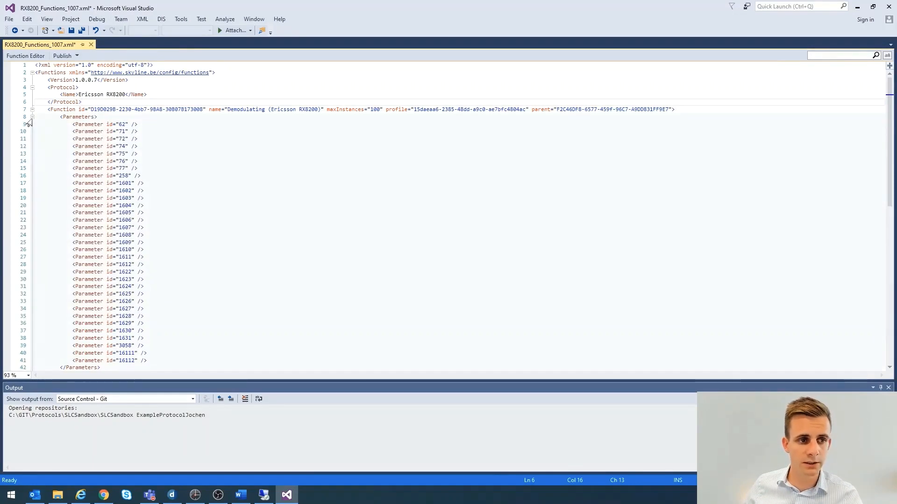
pyautogui.click(32, 117)
# Highlight the Ericsson RX8200 protocol name in the functions file and clear the selection
pyautogui.moveTo(141, 136)
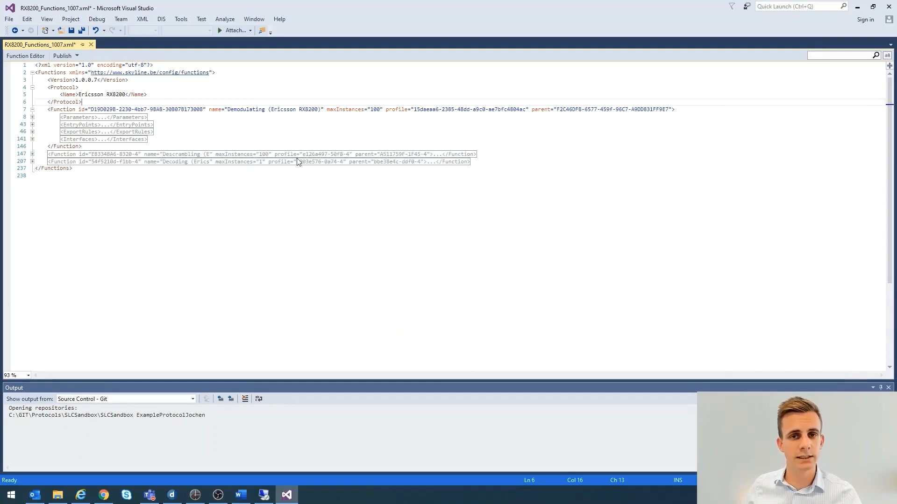
pyautogui.click(206, 129)
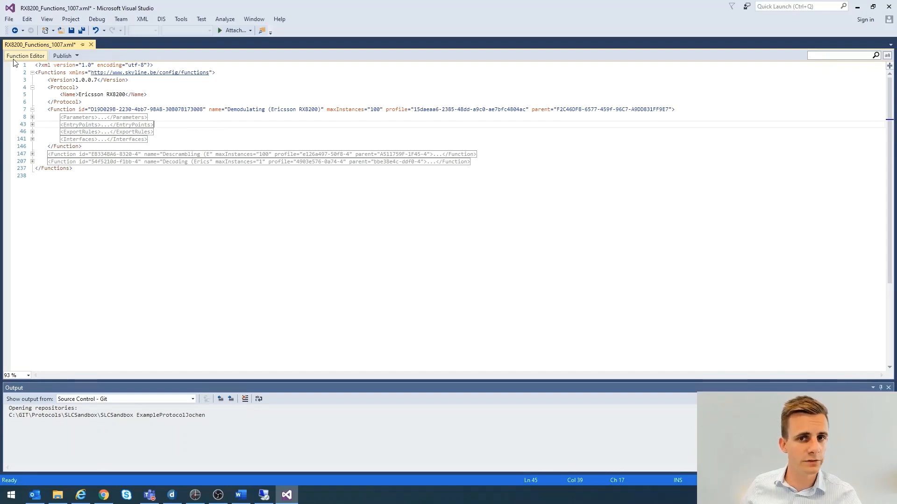
pyautogui.click(206, 134)
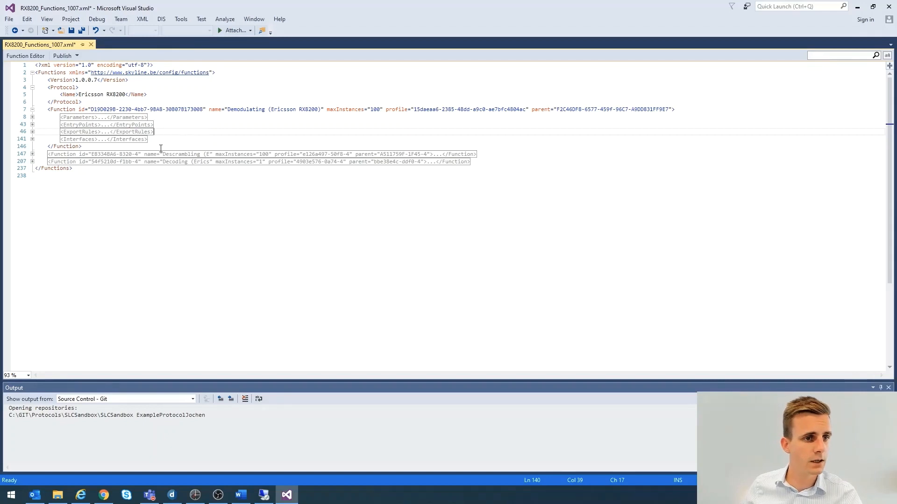
pyautogui.click(164, 125)
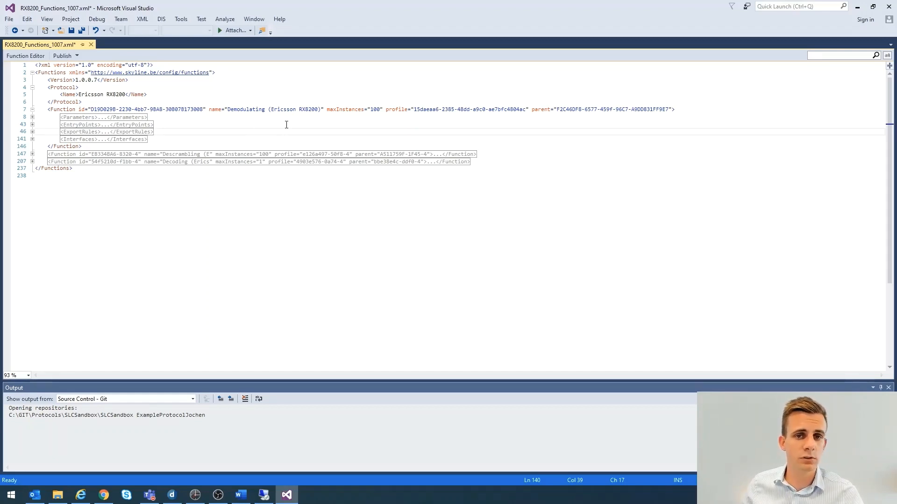
pyautogui.moveTo(79, 95); pyautogui.dragTo(126, 94)
pyautogui.click(213, 131)
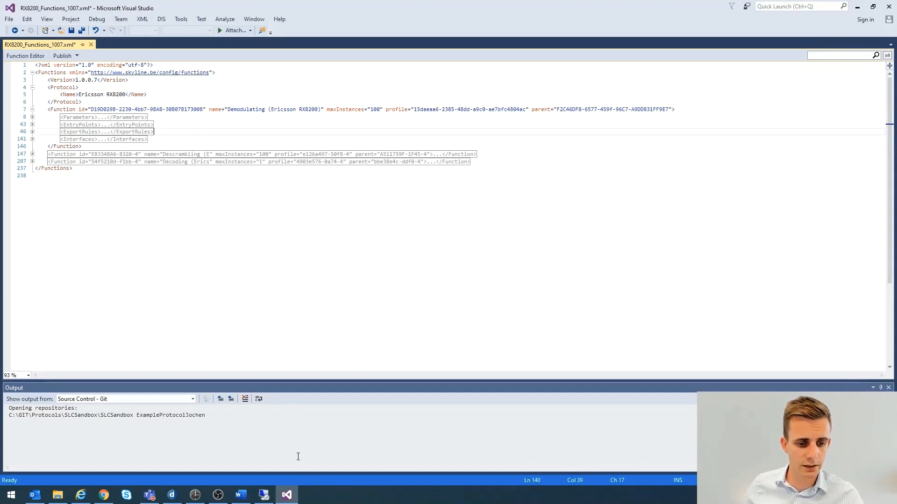
# Switch to the remote desktop server and open the ProfileManager folder inside C:\Skyline DataMiner
pyautogui.click(265, 496)
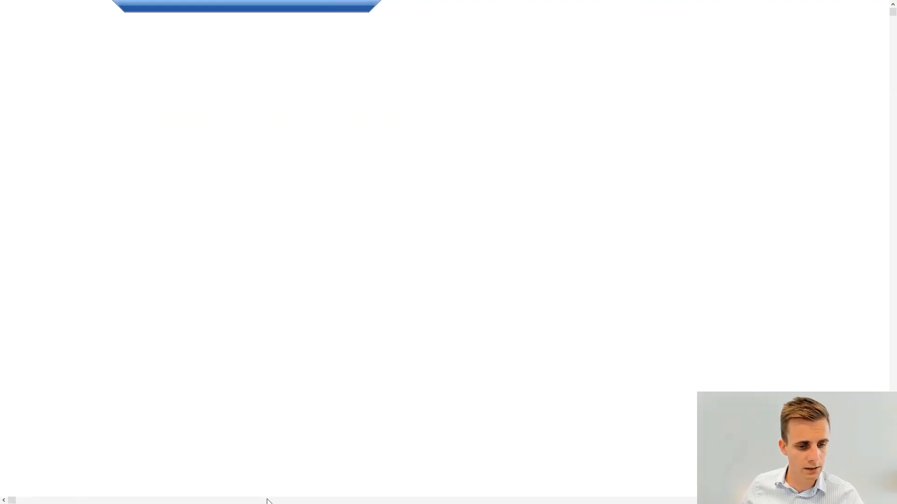
pyautogui.moveTo(386, 97); pyautogui.dragTo(384, 86)
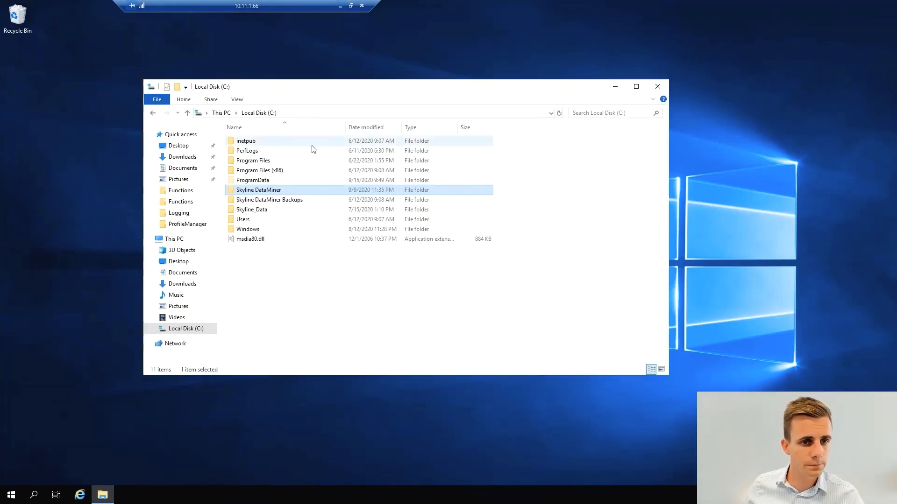
pyautogui.doubleClick(257, 194)
pyautogui.click(255, 260)
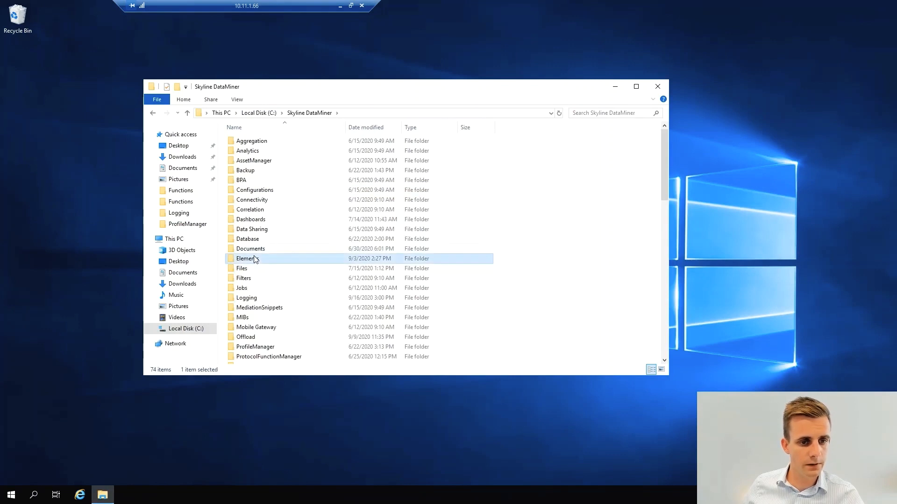
pyautogui.press('p')
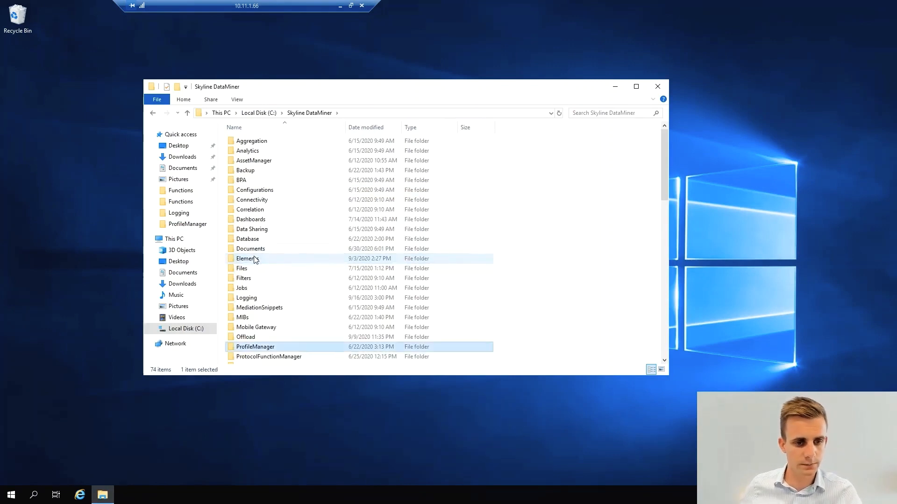
pyautogui.scroll(-3, 256, 261)
pyautogui.doubleClick(258, 262)
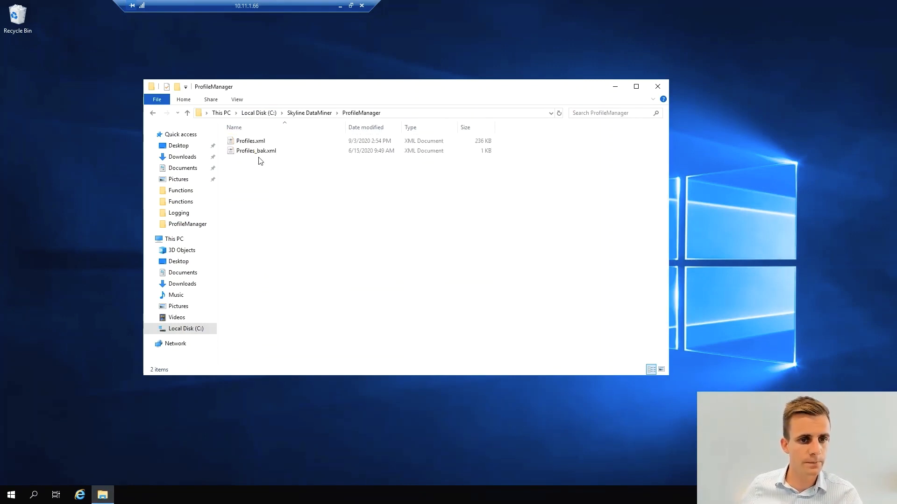
# Copy Profiles.xml from the server's ProfileManager folder into the local SRM folder on the desktop
pyautogui.click(255, 143)
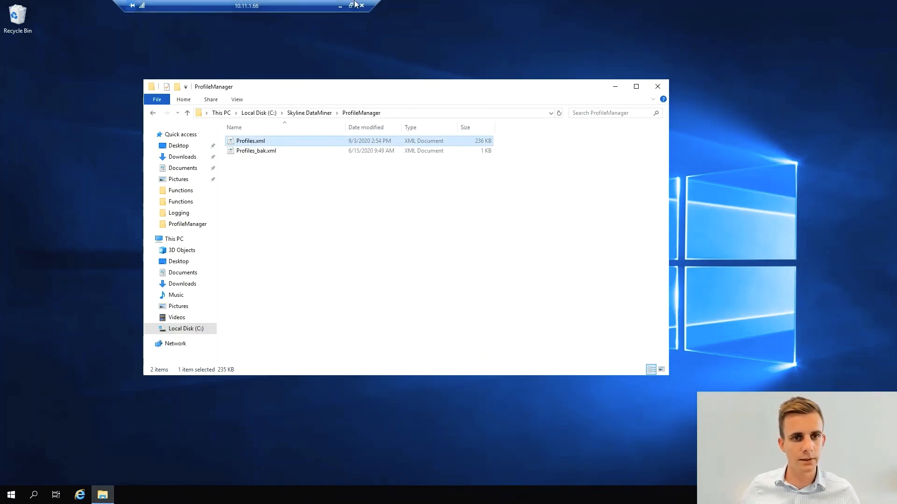
pyautogui.click(340, 5)
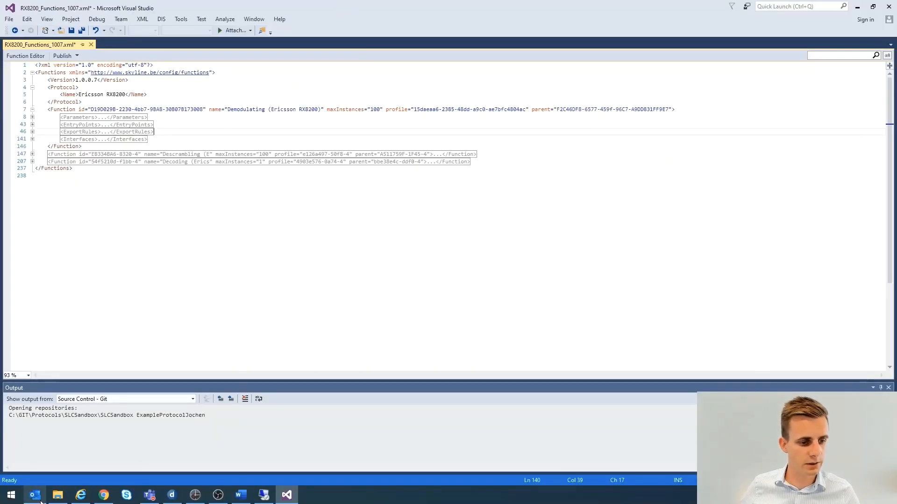
pyautogui.click(58, 495)
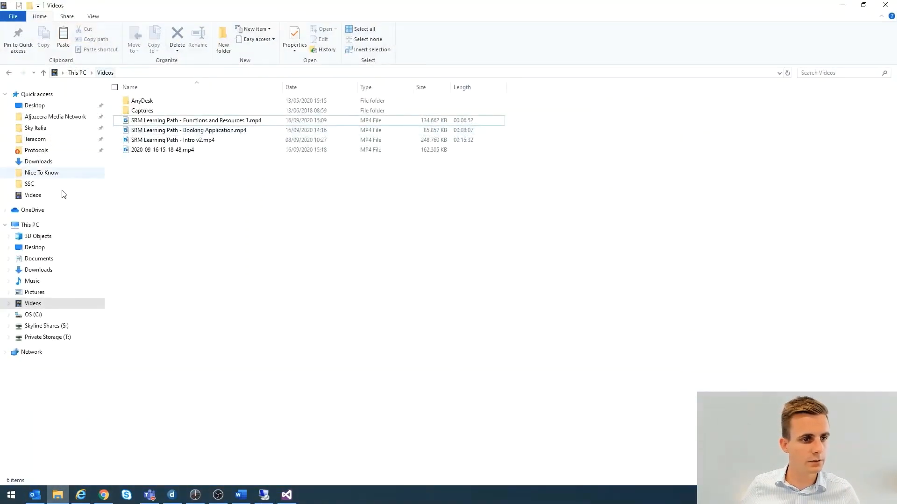
pyautogui.click(8, 72)
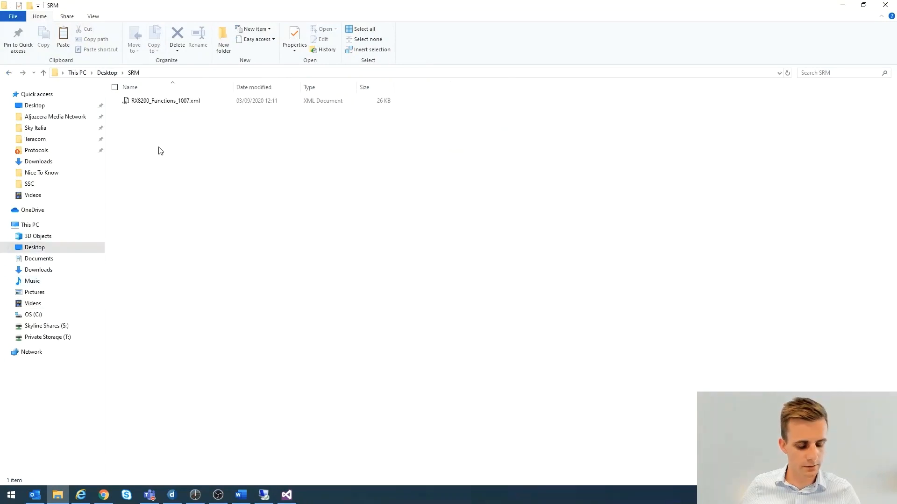
pyautogui.hotkey('ctrl', 'v')
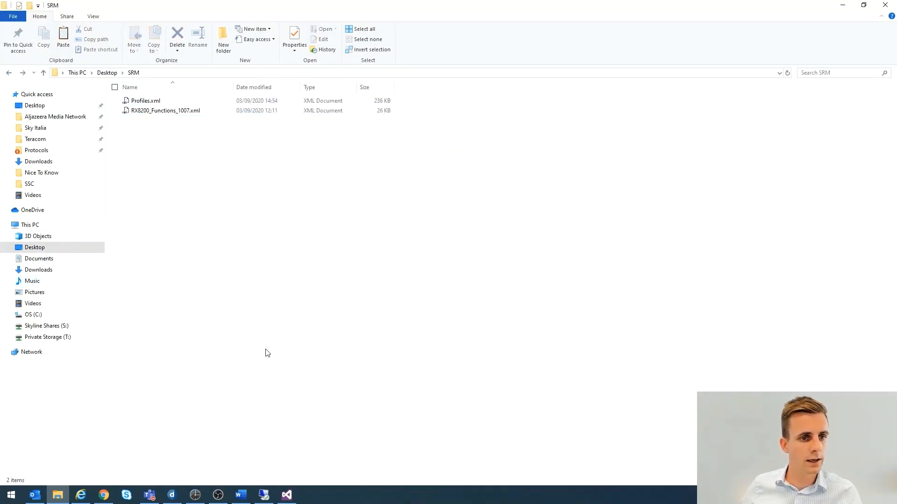
# Return to the remote desktop server and open the Protocols folder inside C:\Skyline DataMiner
pyautogui.click(265, 495)
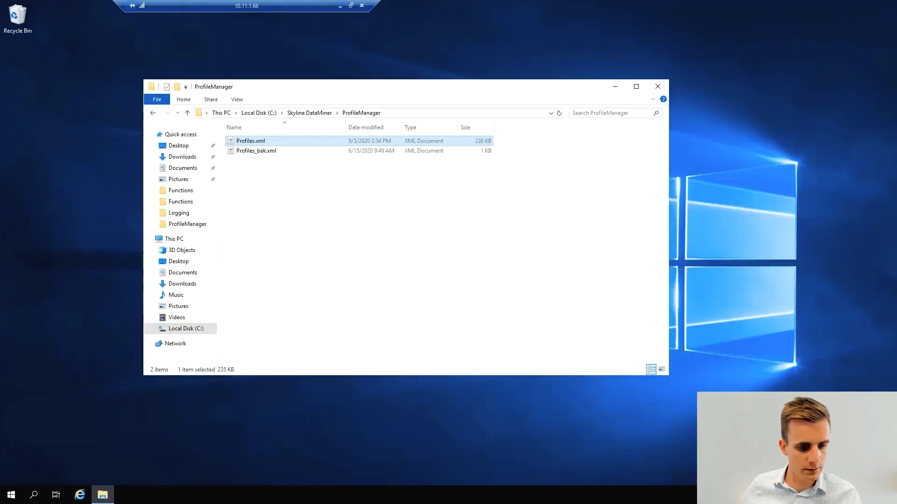
pyautogui.click(309, 113)
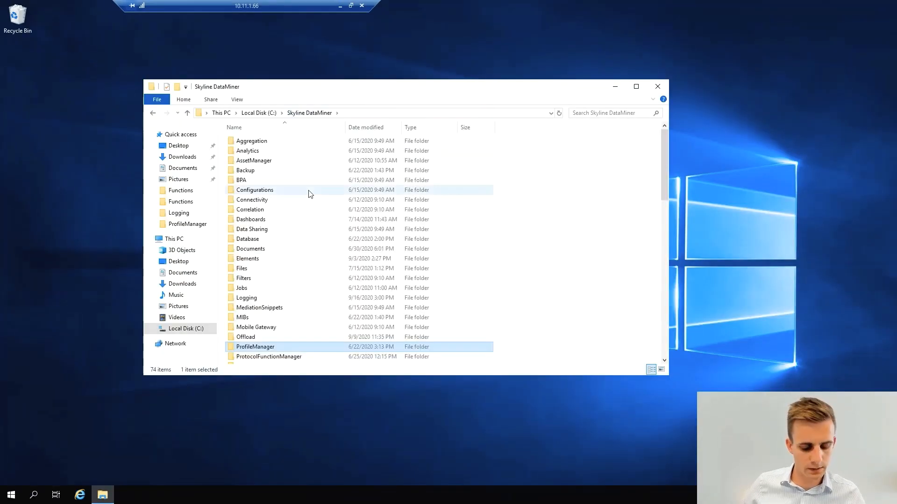
pyautogui.press('Down')
pyautogui.scroll(-4, 308, 194)
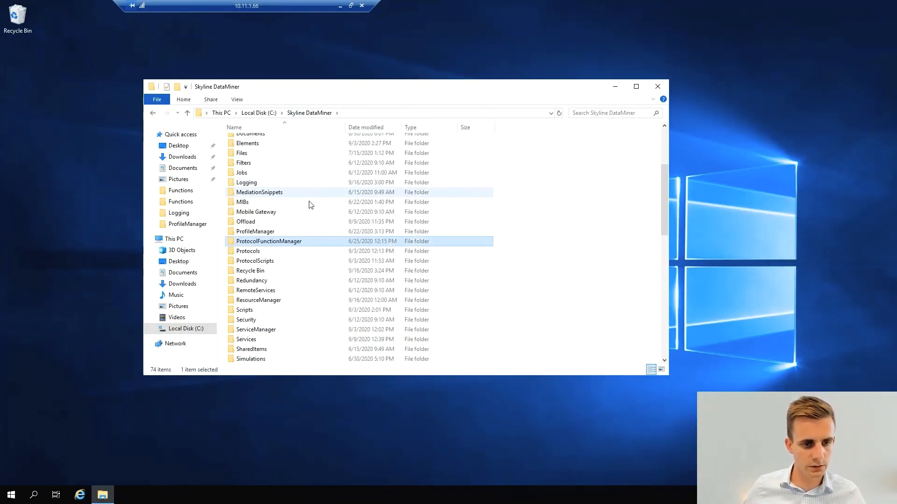
pyautogui.press('Down')
pyautogui.press('Return')
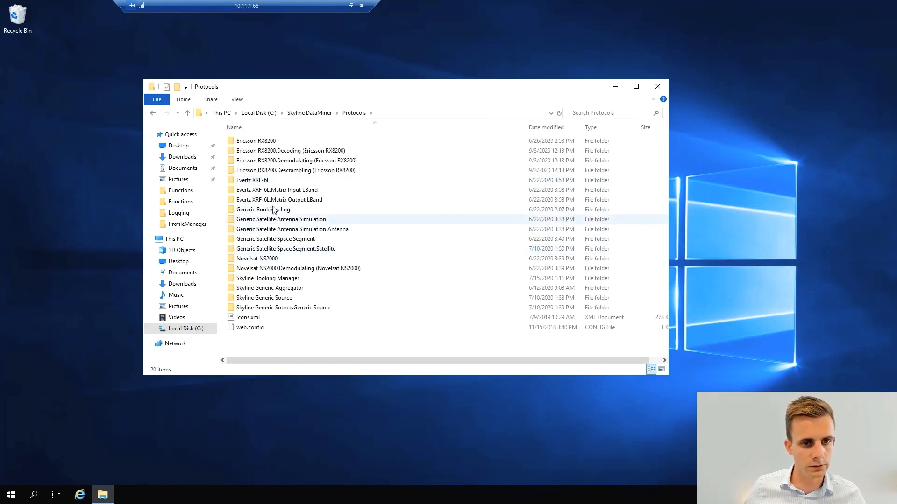
# Locate the production Protocol.xml of the Ericsson RX8200 through its shortcut's file location and copy it into the local SRM folder
pyautogui.doubleClick(260, 141)
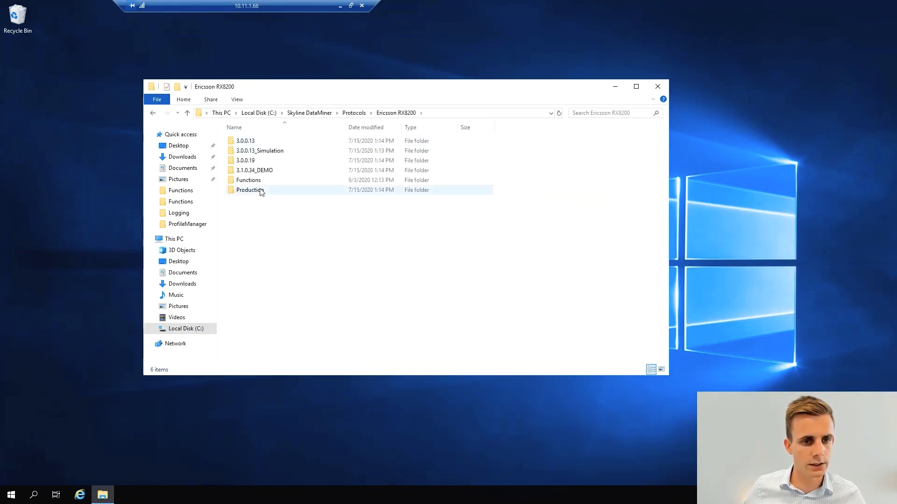
pyautogui.doubleClick(256, 190)
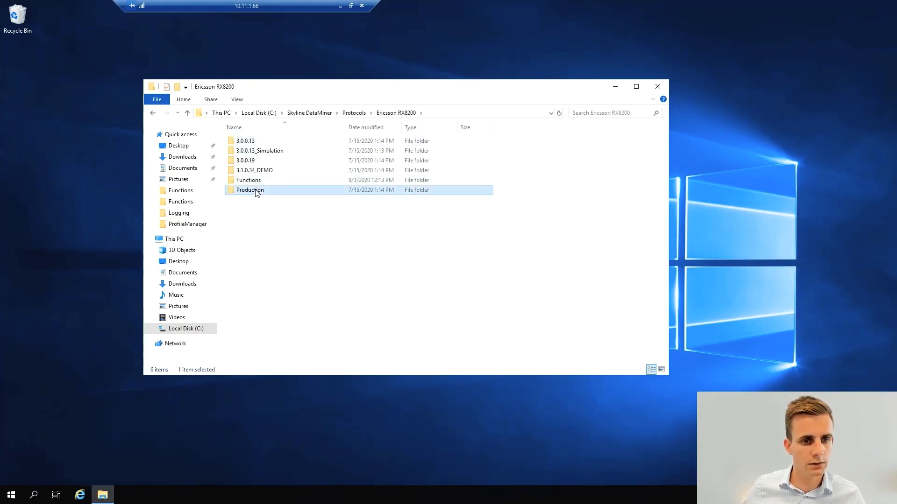
pyautogui.rightClick(251, 181)
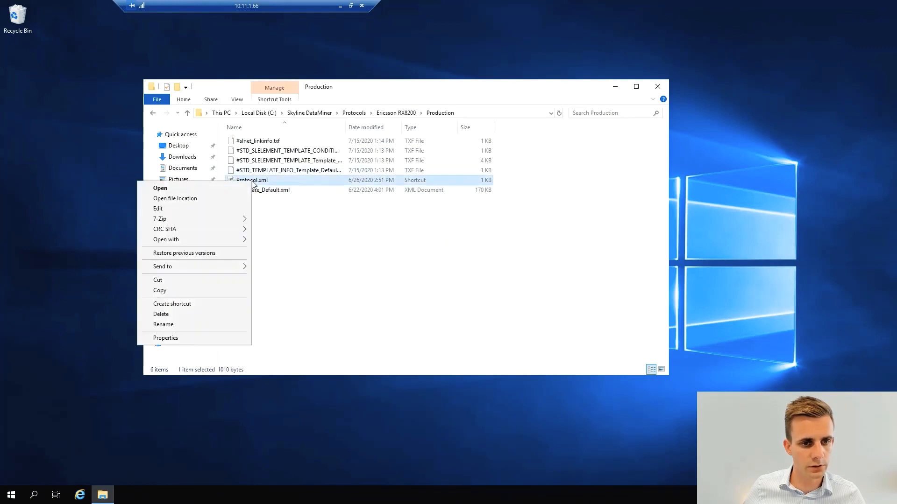
pyautogui.click(185, 198)
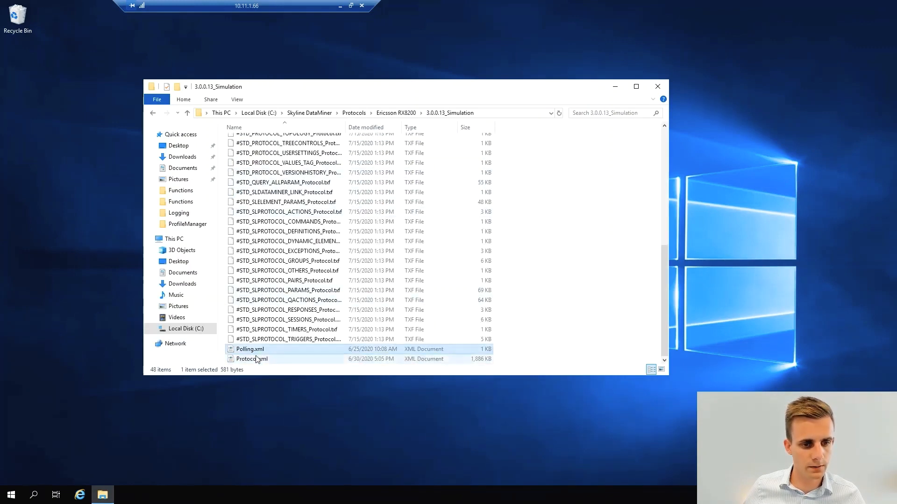
pyautogui.click(340, 6)
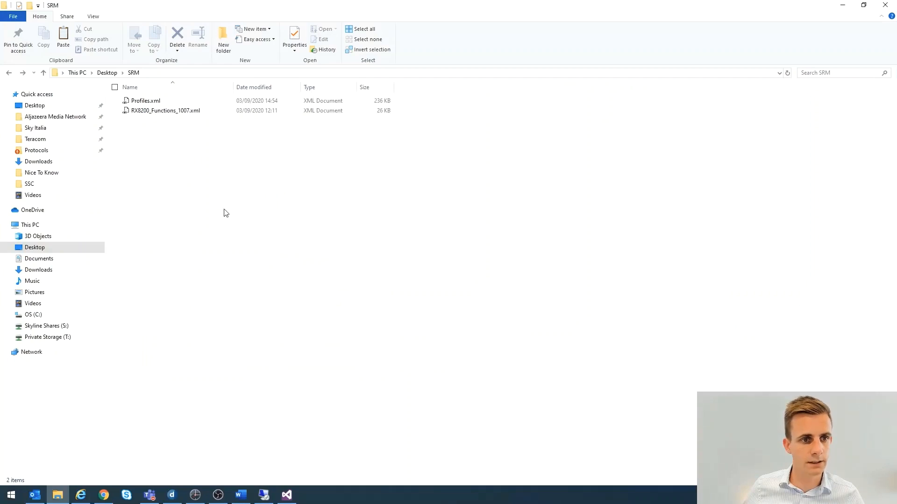
pyautogui.hotkey('ctrl', 'v')
pyautogui.press('F5')
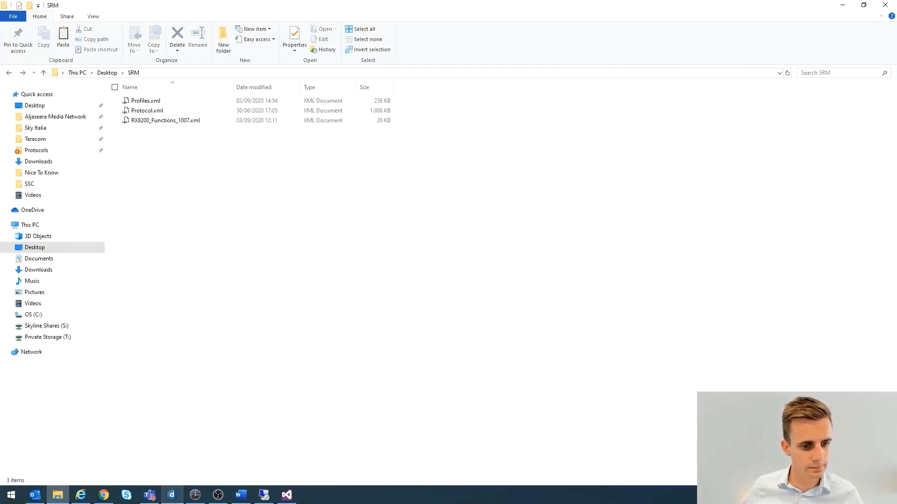
# Switch to Visual Studio and open both Profiles.xml and Protocol.xml from the SRM folder on the desktop
pyautogui.click(286, 497)
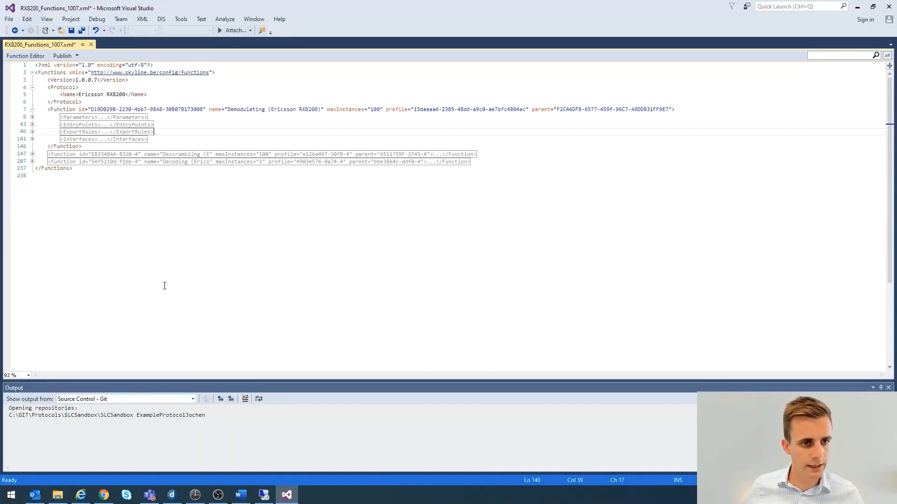
pyautogui.click(9, 19)
pyautogui.moveTo(26, 41)
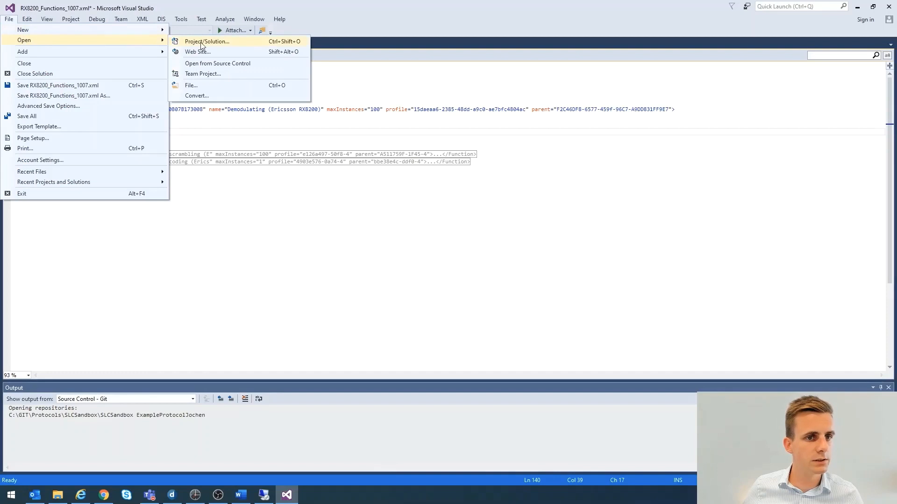
pyautogui.click(204, 86)
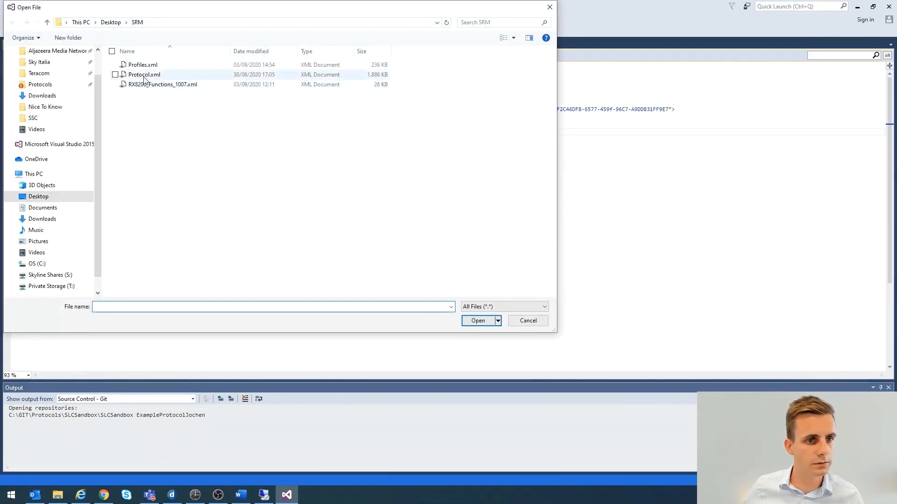
pyautogui.click(145, 75)
pyautogui.keyDown('ctrl'); pyautogui.click(143, 65); pyautogui.keyUp('ctrl')
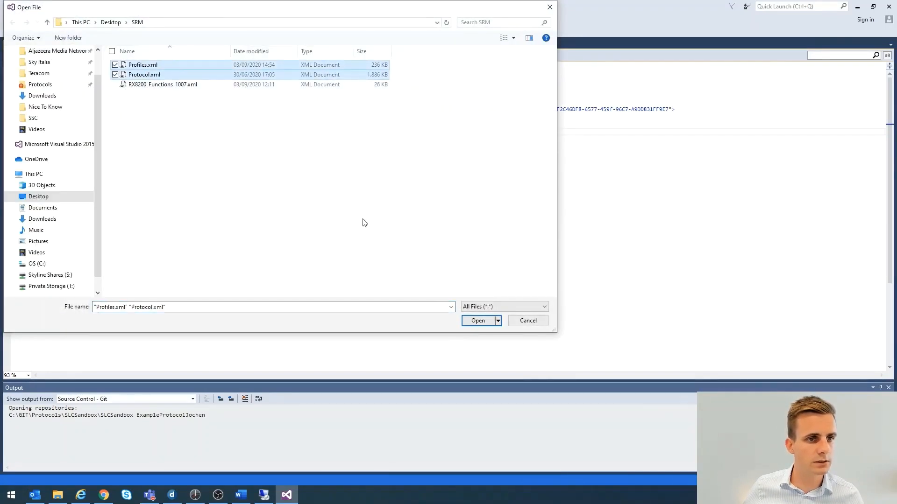
pyautogui.click(479, 320)
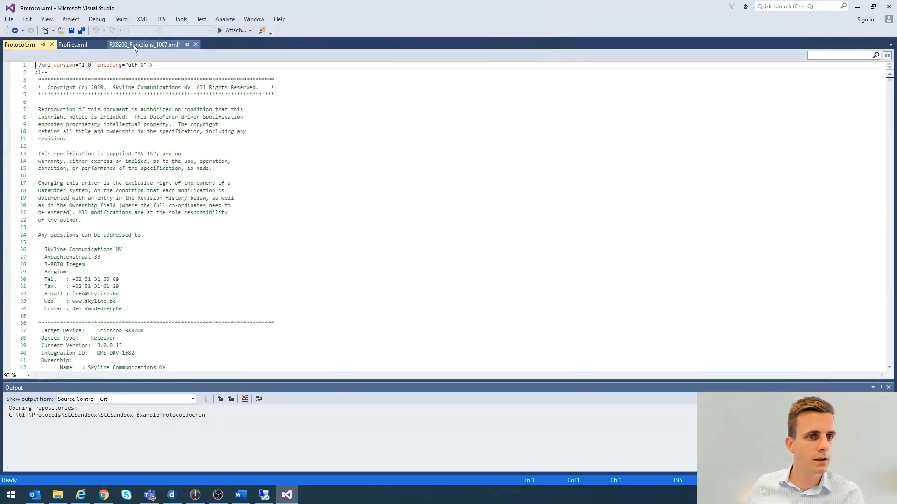
# Open RX8200_Functions_1007.xml in the Function Editor and review the Demodulating, Input and Status pages of the Demodulating function
pyautogui.click(134, 46)
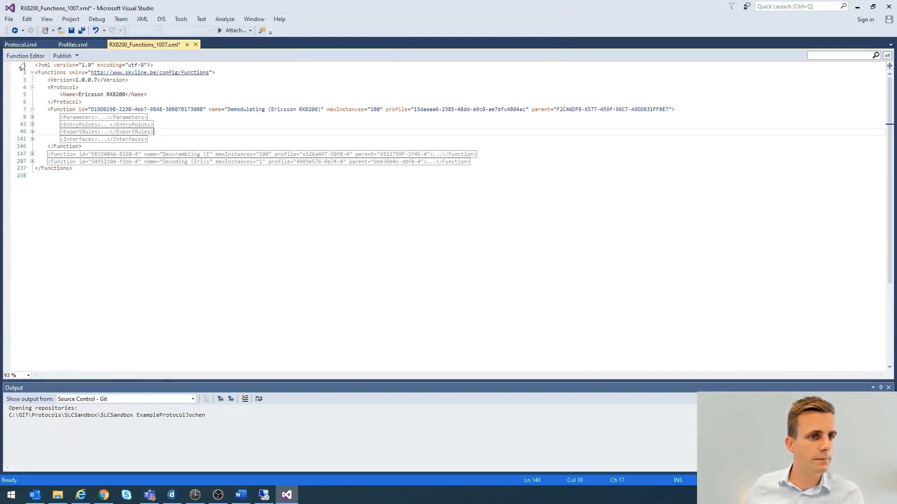
pyautogui.click(24, 56)
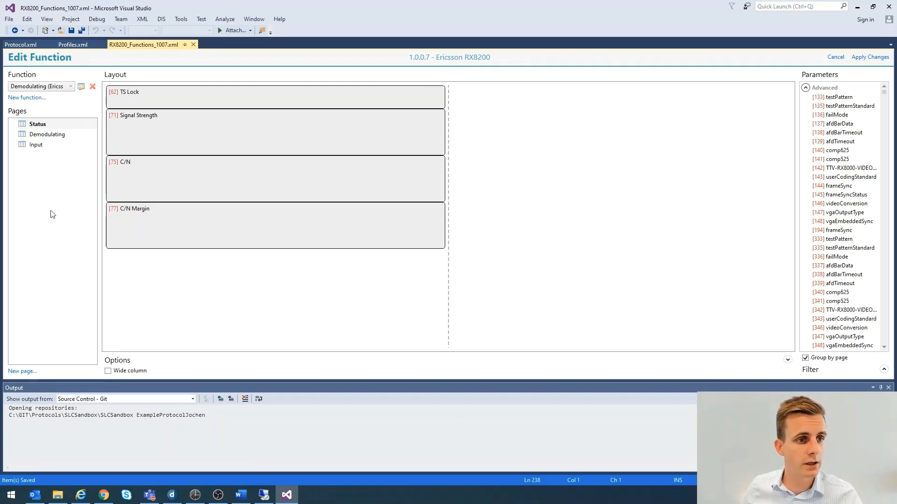
pyautogui.click(38, 137)
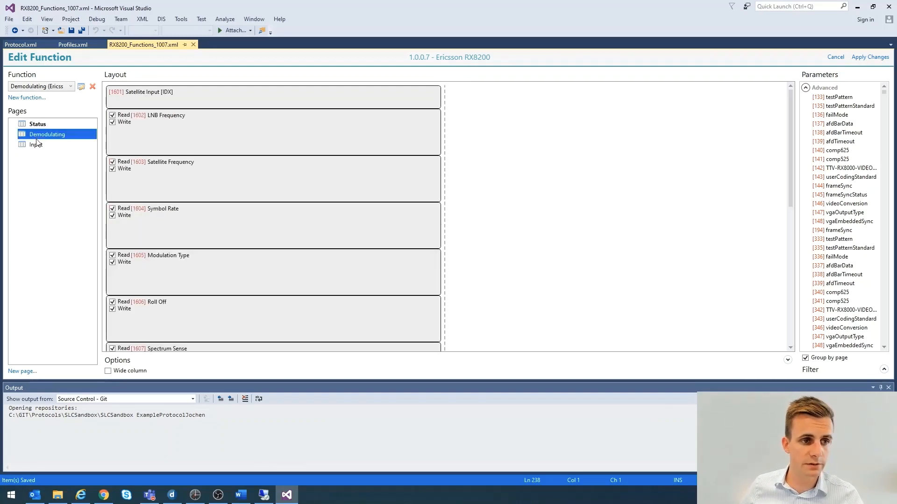
pyautogui.click(37, 145)
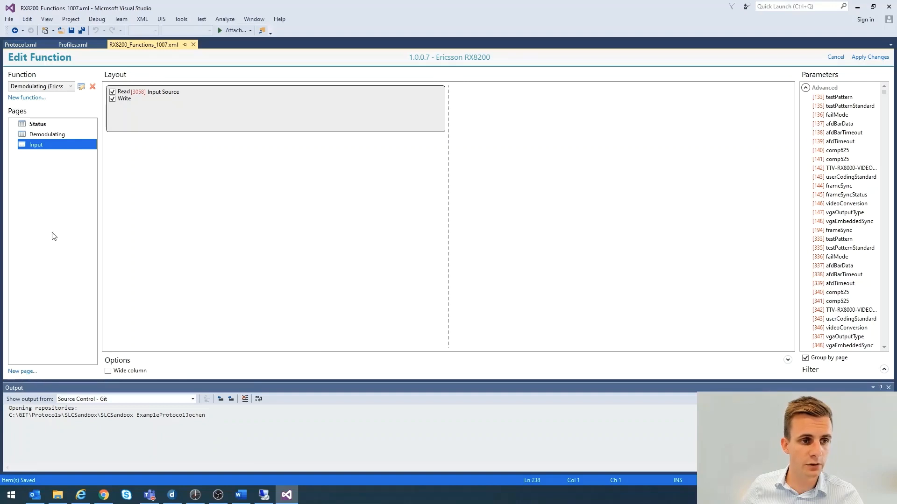
pyautogui.click(44, 135)
pyautogui.click(42, 124)
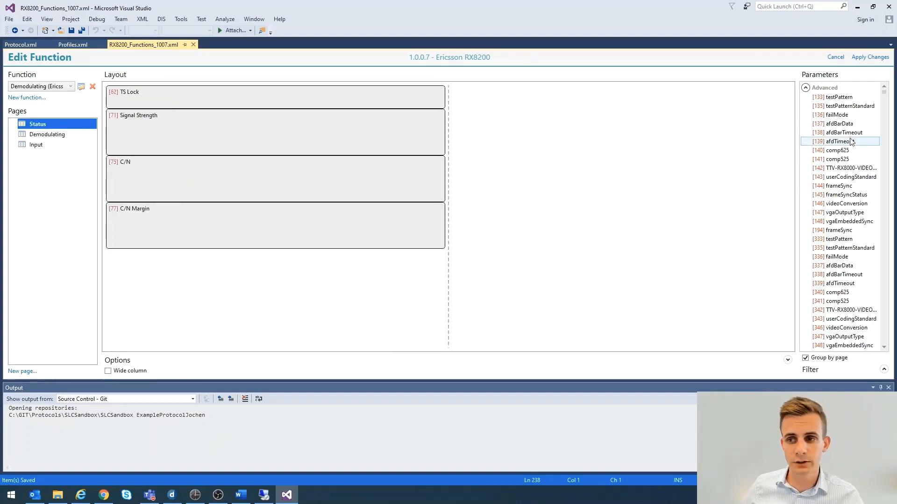
# Widen the parameter list and add parameter [4068] No TS Lock to the Status page layout below C/N Margin
pyautogui.moveTo(797, 135); pyautogui.dragTo(707, 136)
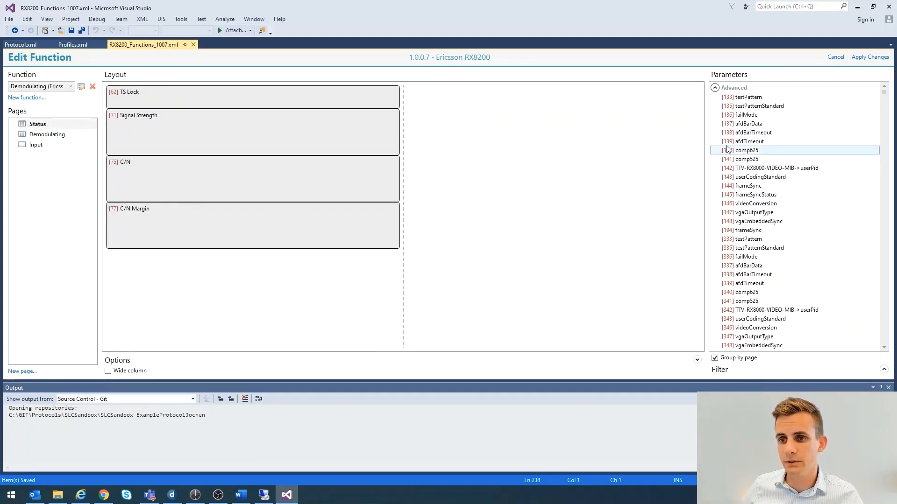
pyautogui.scroll(-1, 748, 148)
pyautogui.scroll(-12, 747, 148)
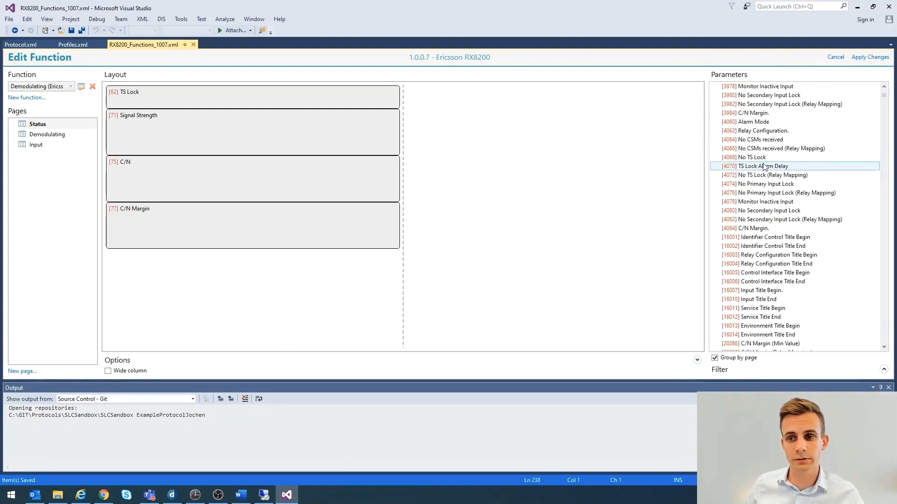
pyautogui.moveTo(754, 158); pyautogui.dragTo(283, 286)
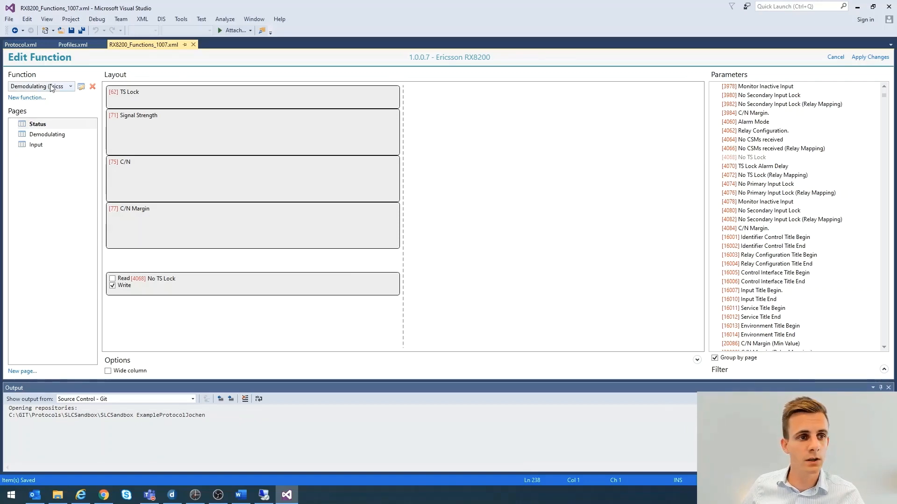
# View the layout of the Descrambling function, switch back to the Demodulating function and check its settings
pyautogui.click(70, 88)
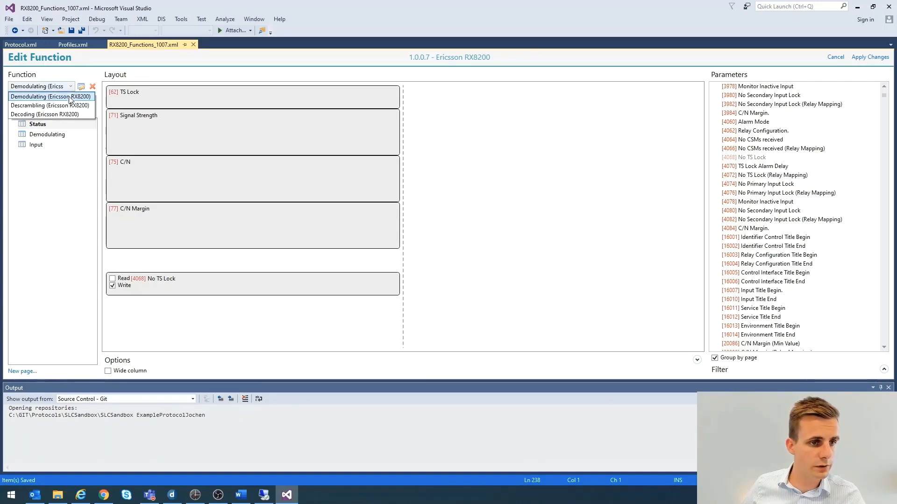
pyautogui.click(36, 106)
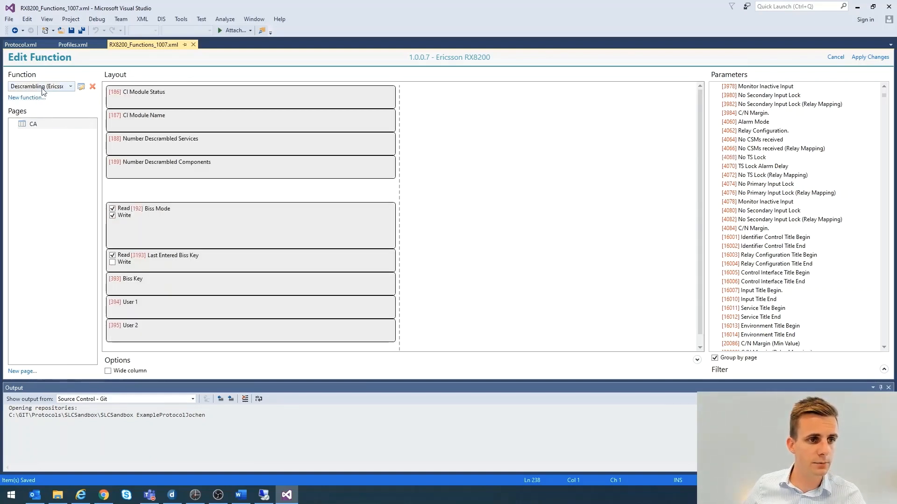
pyautogui.click(43, 87)
pyautogui.click(40, 97)
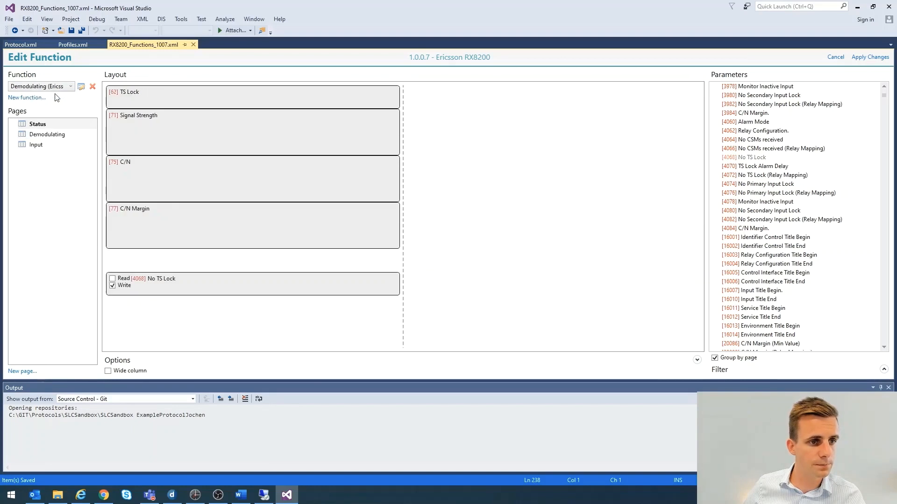
pyautogui.click(81, 87)
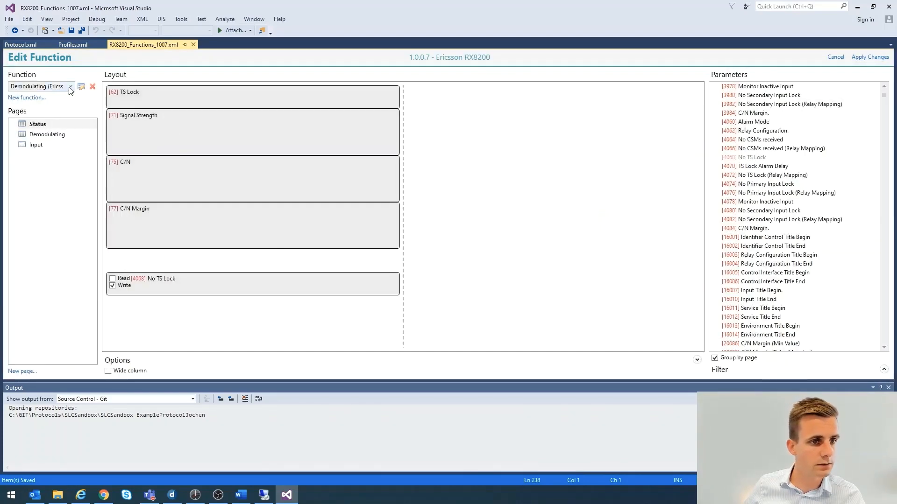
# Start a new function named jj and look through the profiles and entry points it can use
pyautogui.click(27, 98)
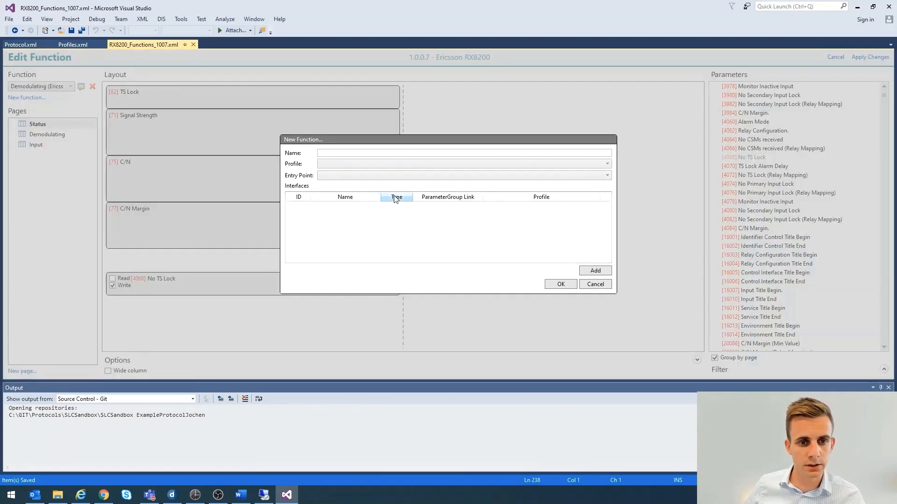
pyautogui.click(396, 156)
pyautogui.write('jj')
pyautogui.click(336, 162)
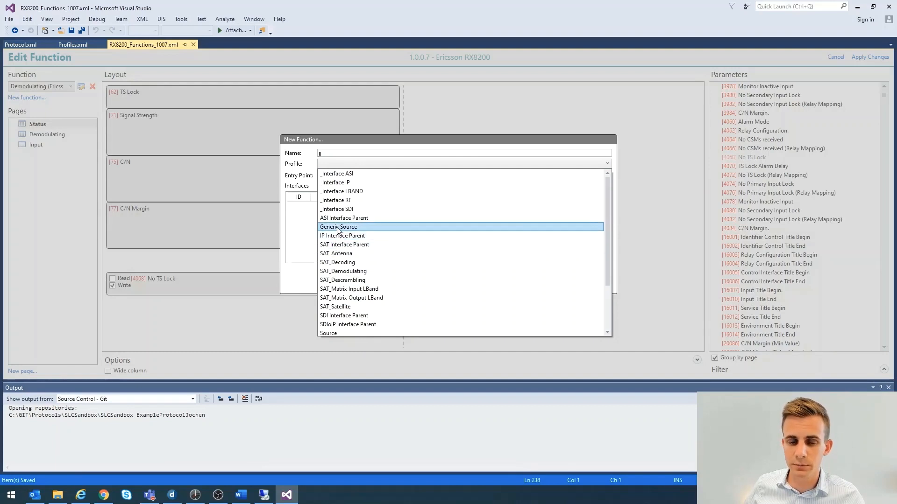
pyautogui.click(301, 231)
pyautogui.click(344, 175)
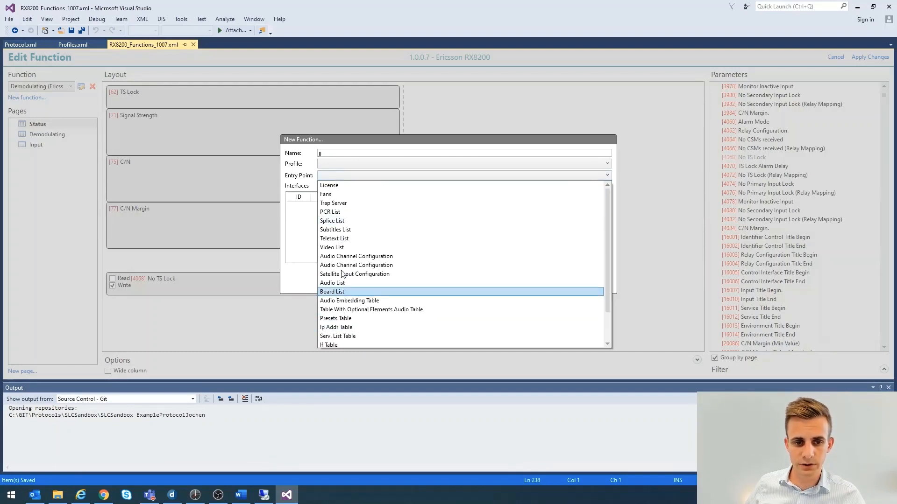
pyautogui.scroll(-2, 331, 243)
pyautogui.scroll(2, 329, 243)
pyautogui.scroll(-2, 330, 242)
pyautogui.click(298, 226)
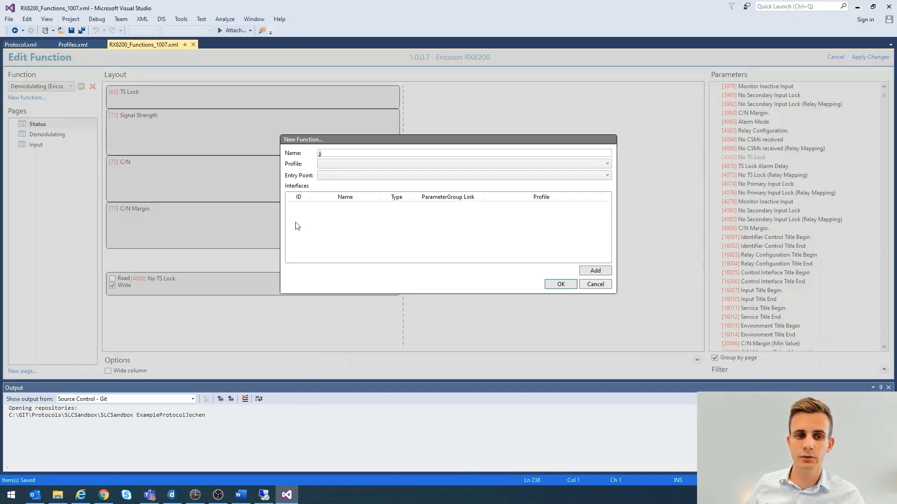
# Add three interfaces to the new function with Interface 2 as type Out, check the profile choices, and discard the function
pyautogui.click(588, 271)
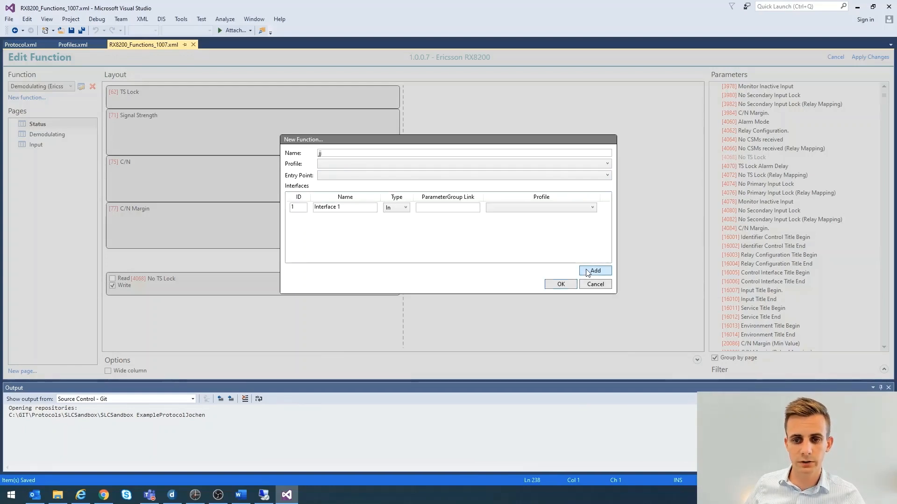
pyautogui.click(589, 272)
pyautogui.click(589, 271)
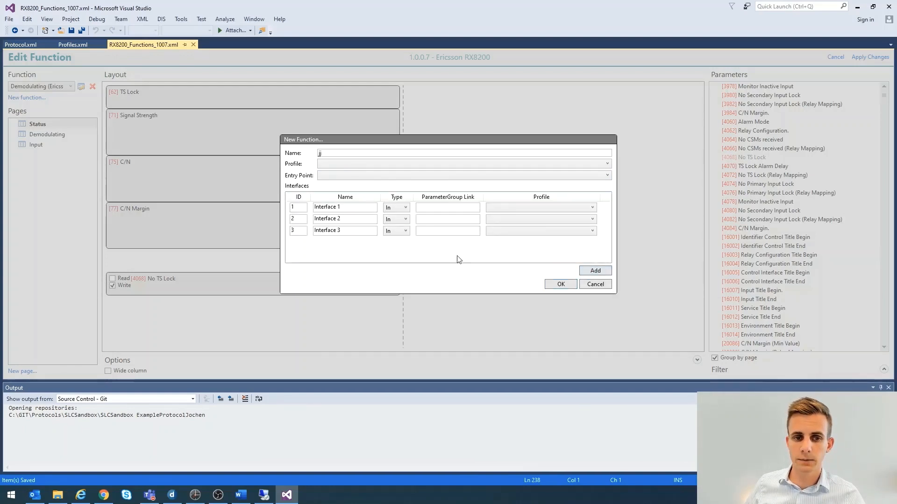
pyautogui.click(396, 219)
pyautogui.click(393, 235)
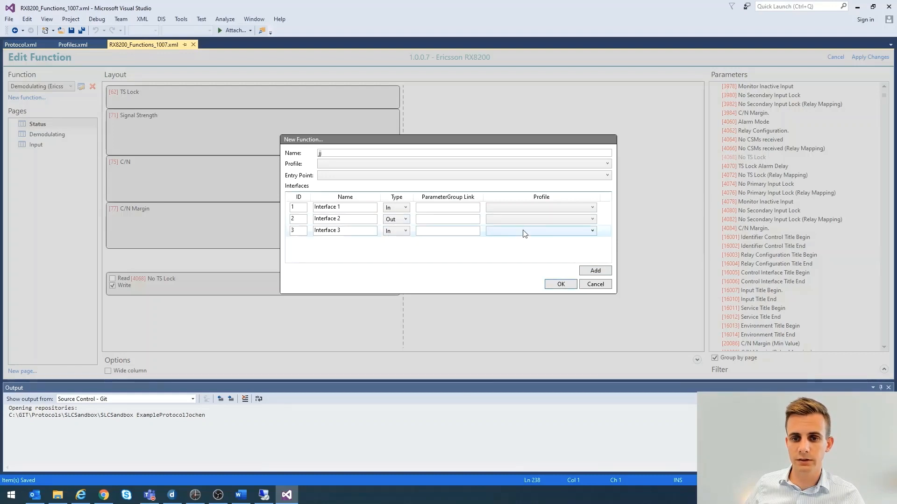
pyautogui.click(555, 211)
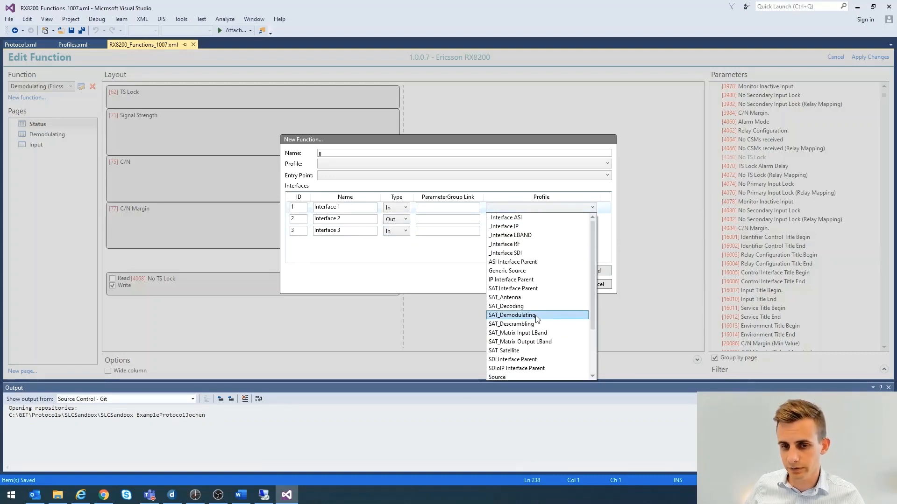
pyautogui.click(443, 256)
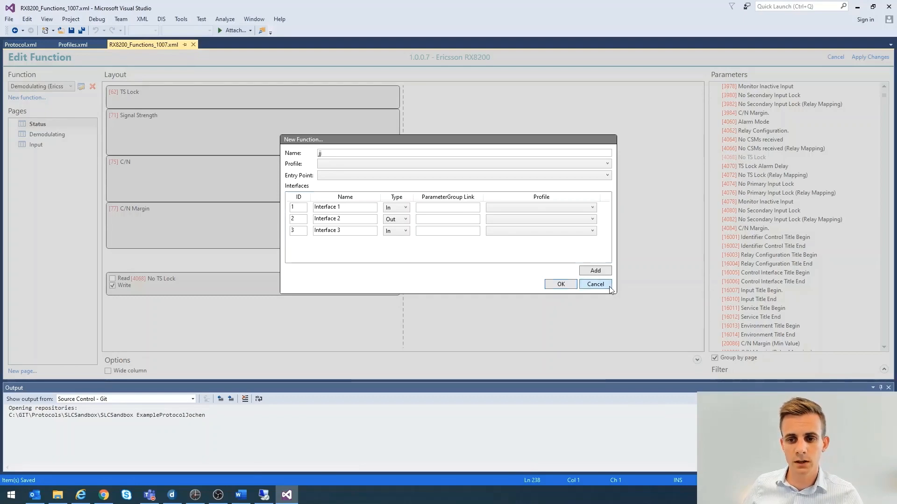
pyautogui.click(595, 285)
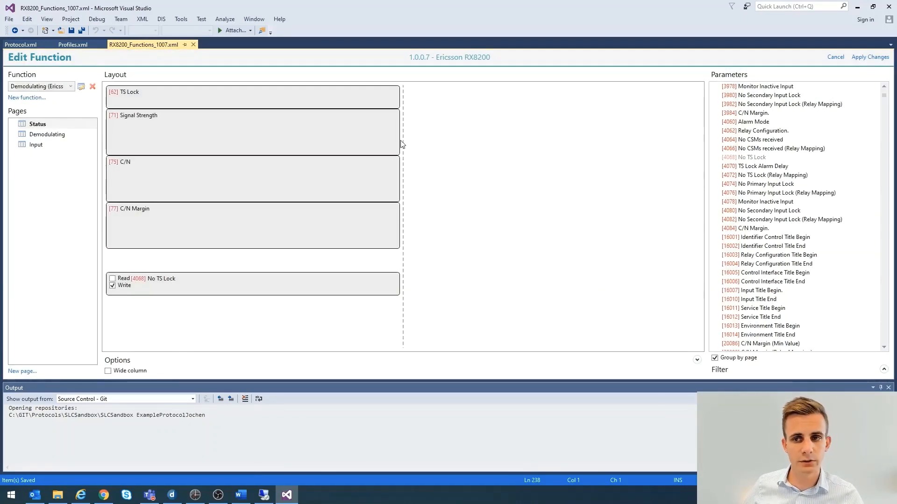
# Apply the Function Editor changes and review the generated parameters, entry point and export rules in the XML
pyautogui.click(872, 57)
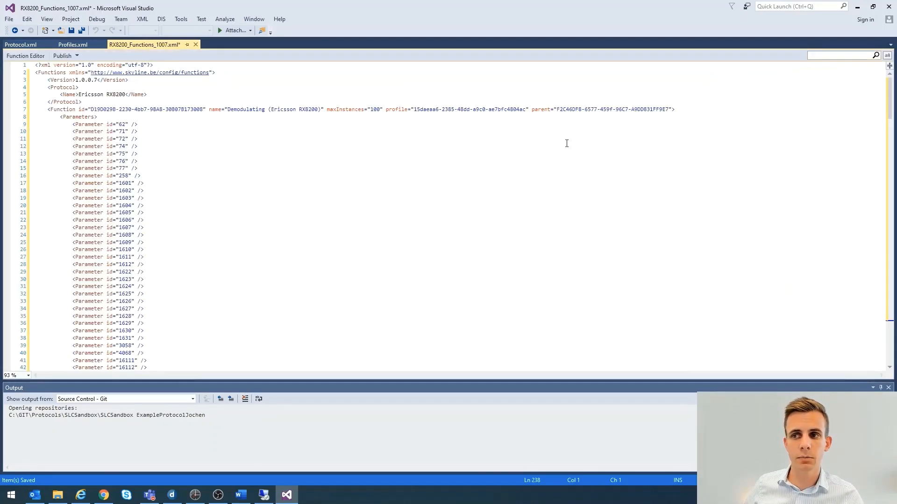
pyautogui.scroll(-5, 252, 235)
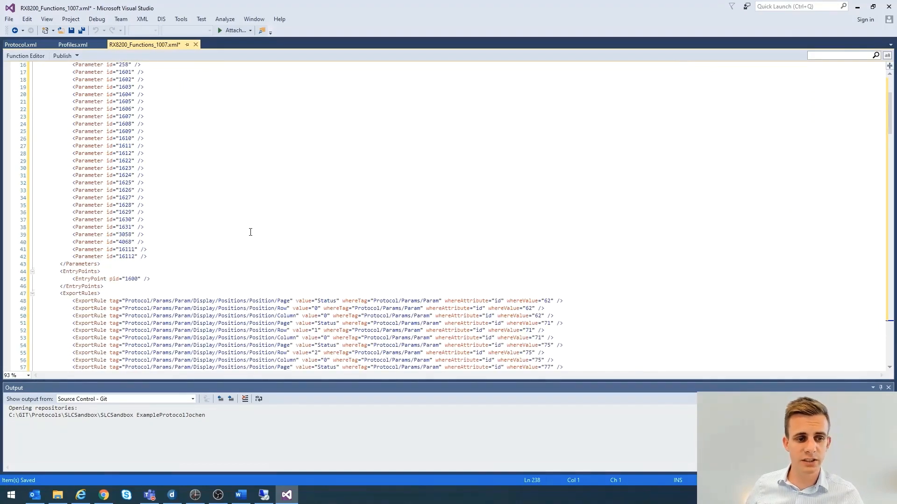
pyautogui.scroll(2, 251, 231)
pyautogui.scroll(3, 252, 229)
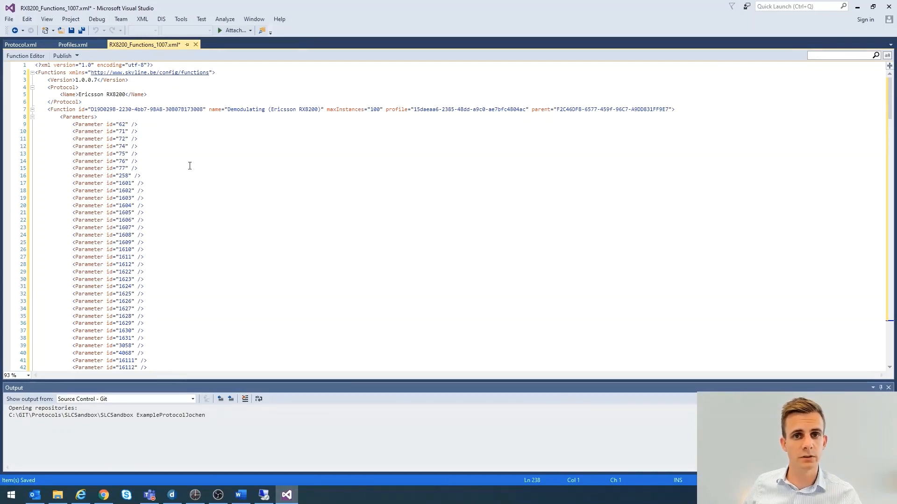
# Collapse the function blocks in the XML and inspect the Descrambling function's name and contents
pyautogui.click(490, 154)
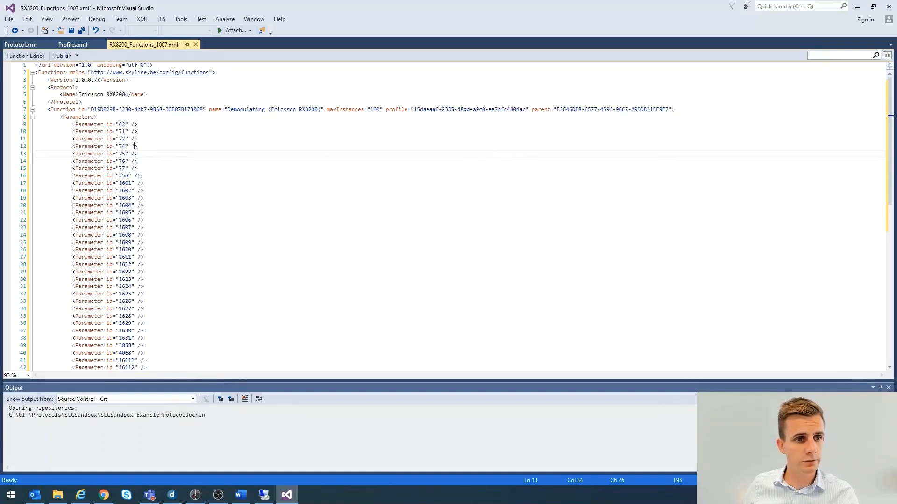
pyautogui.click(29, 113)
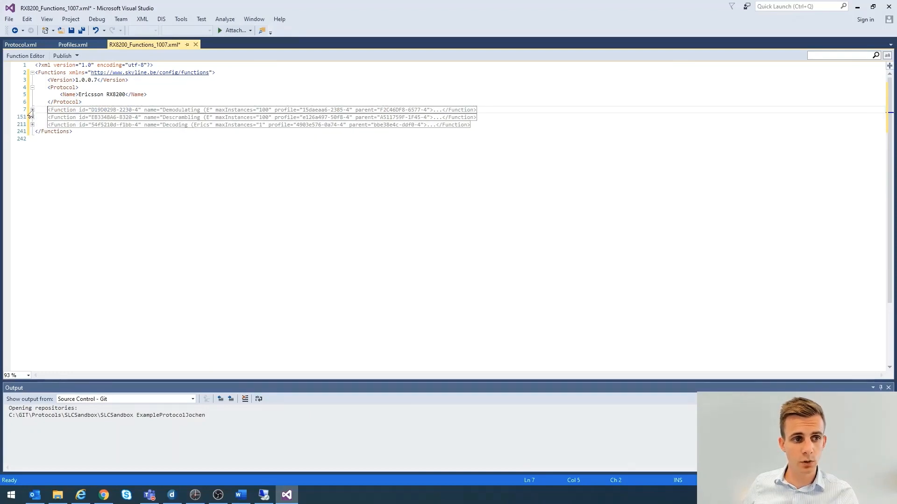
pyautogui.click(30, 118)
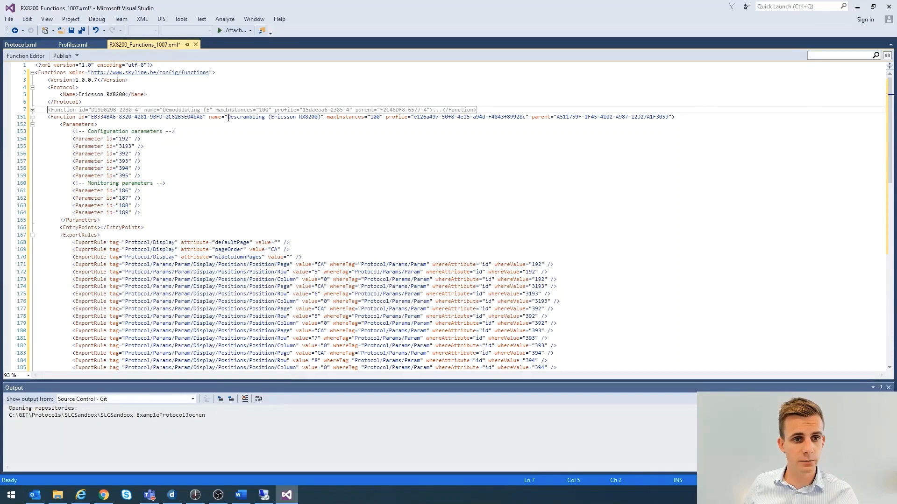
pyautogui.moveTo(227, 117); pyautogui.dragTo(320, 117)
pyautogui.click(32, 117)
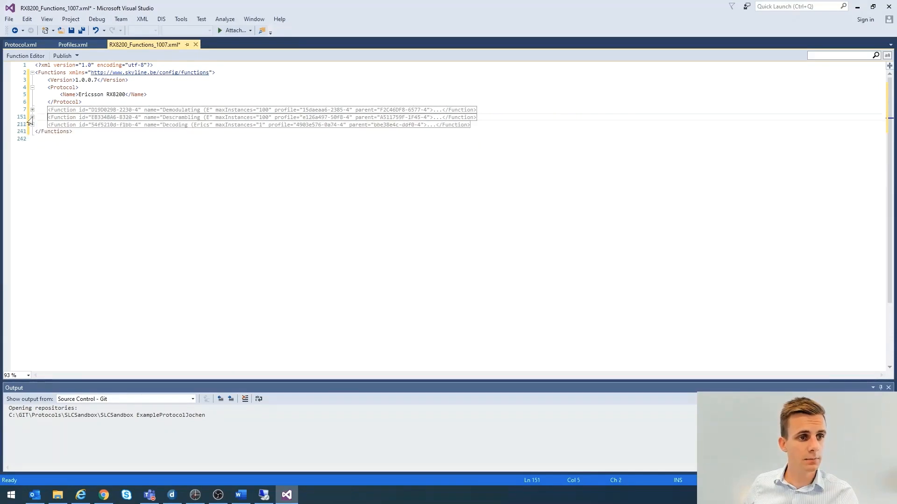
# Expand the Decoding function and examine its name, parameters, entry points, export rules and interfaces
pyautogui.click(32, 124)
pyautogui.moveTo(228, 124); pyautogui.dragTo(310, 124)
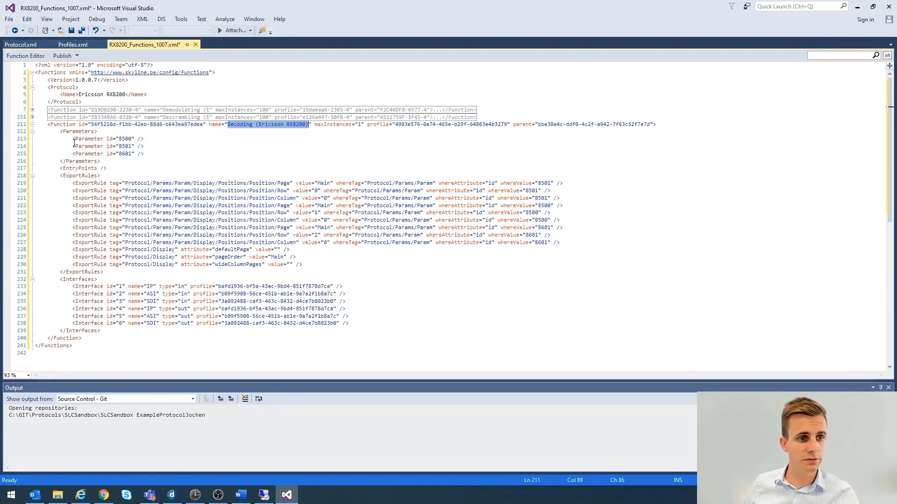
pyautogui.moveTo(60, 132); pyautogui.dragTo(110, 170)
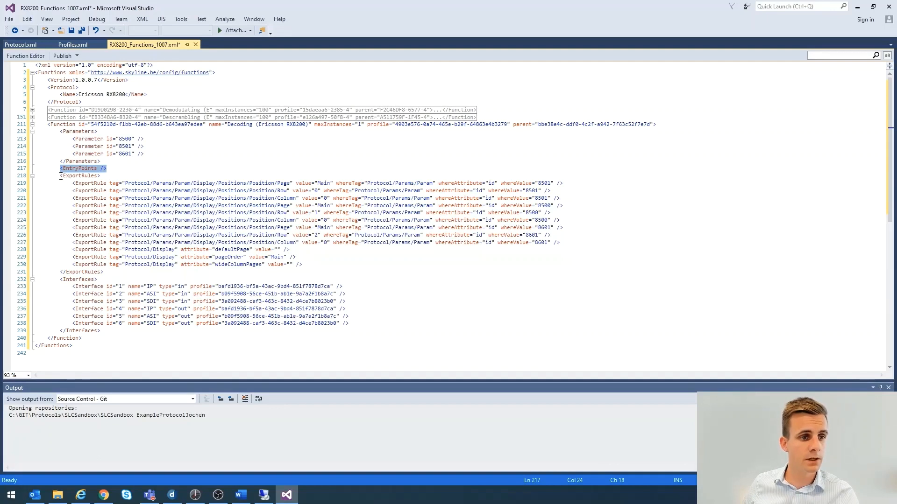
pyautogui.moveTo(61, 176); pyautogui.dragTo(112, 330)
pyautogui.click(105, 279)
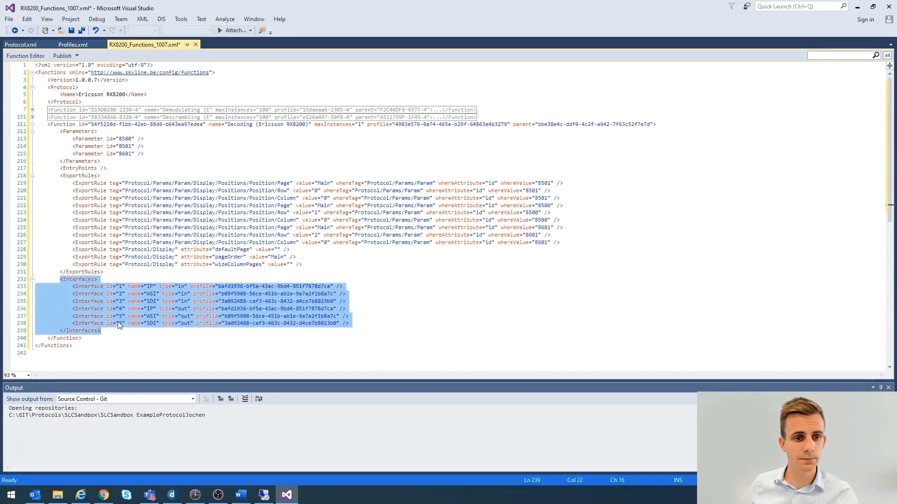
# Collapse the Decoding function, expand the Demodulating function and highlight its parent attribute
pyautogui.click(32, 125)
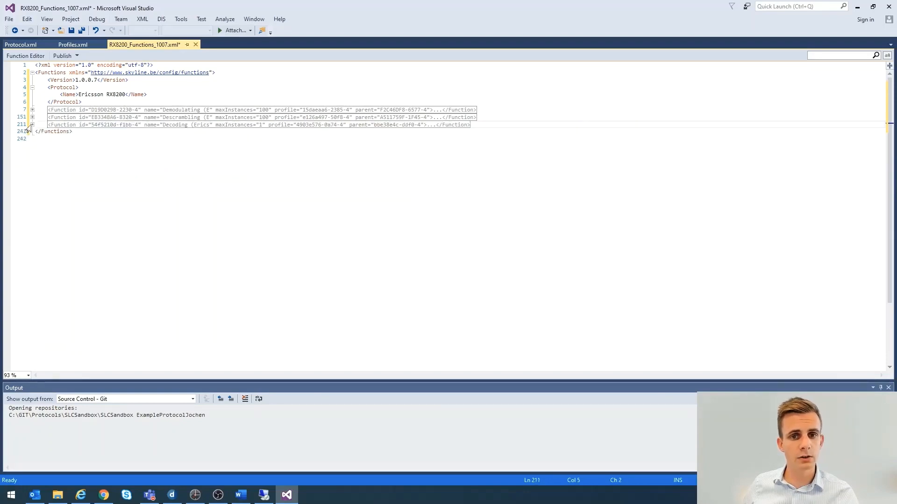
pyautogui.click(32, 110)
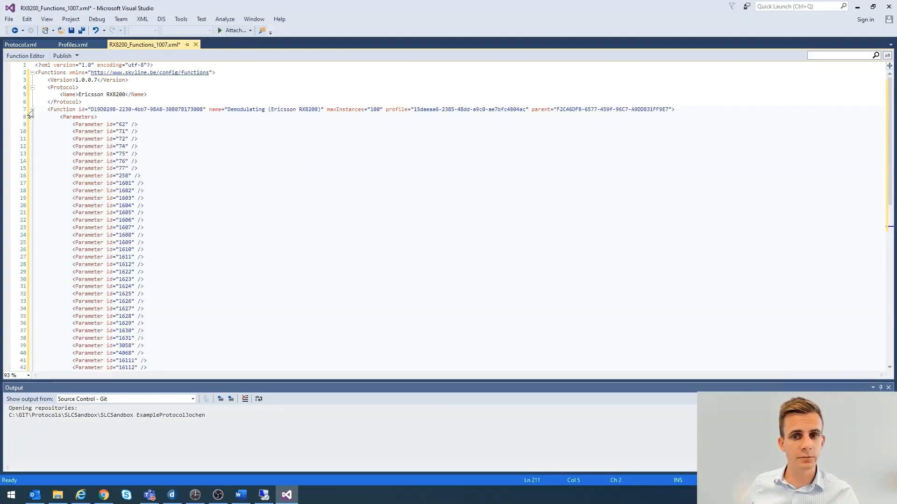
pyautogui.moveTo(532, 110); pyautogui.dragTo(671, 111)
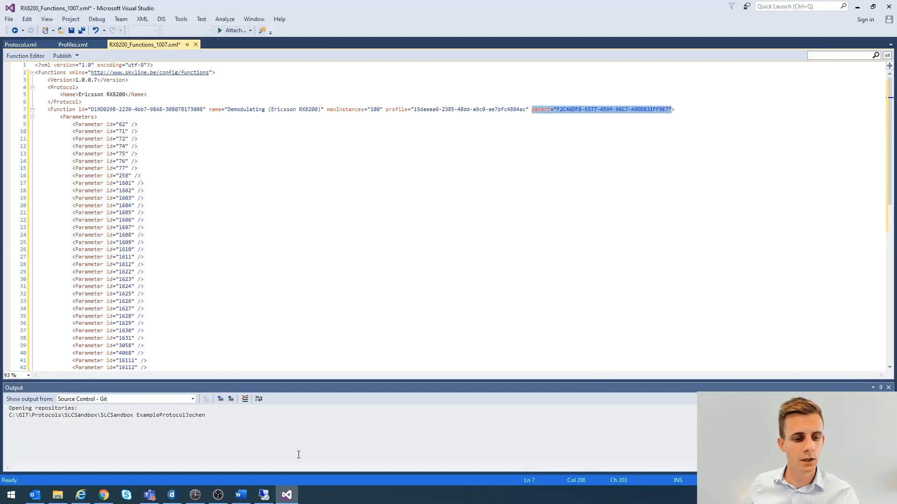
# Switch to DataMiner and show the functions under Demodulating in the Satellite Downlink service definition, widening the list to read full names
pyautogui.click(173, 494)
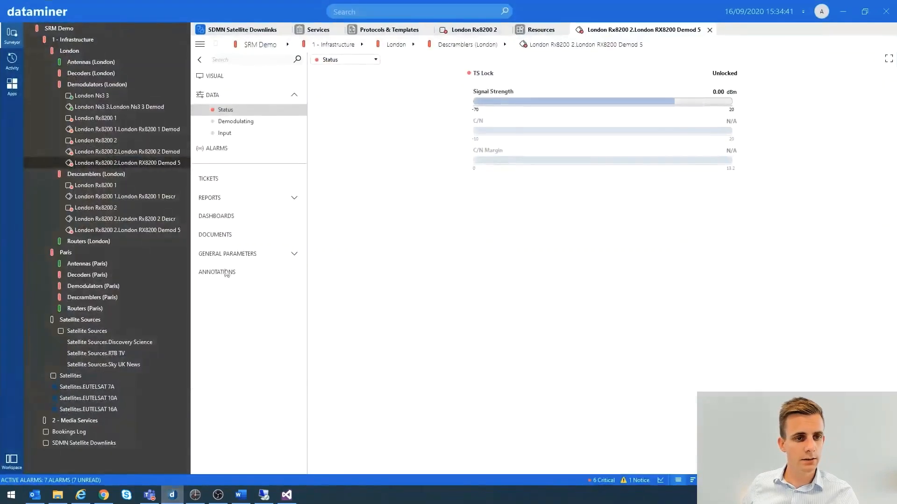
pyautogui.click(314, 33)
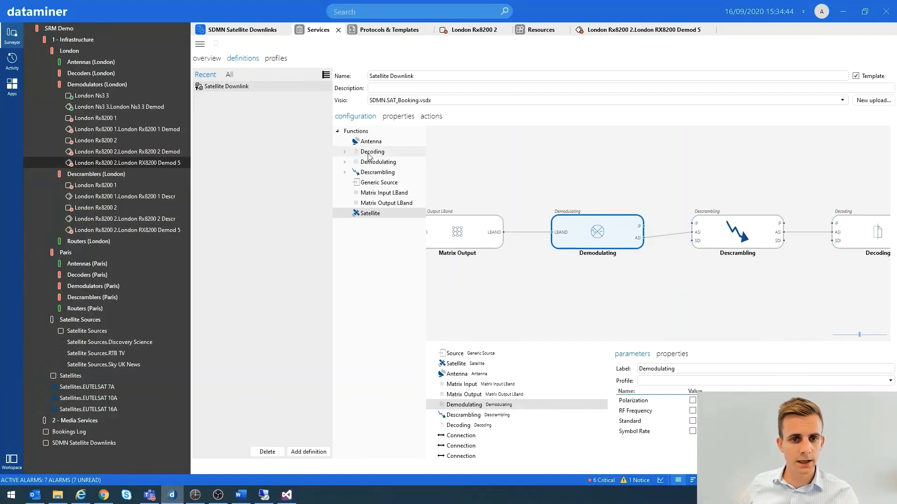
pyautogui.click(345, 162)
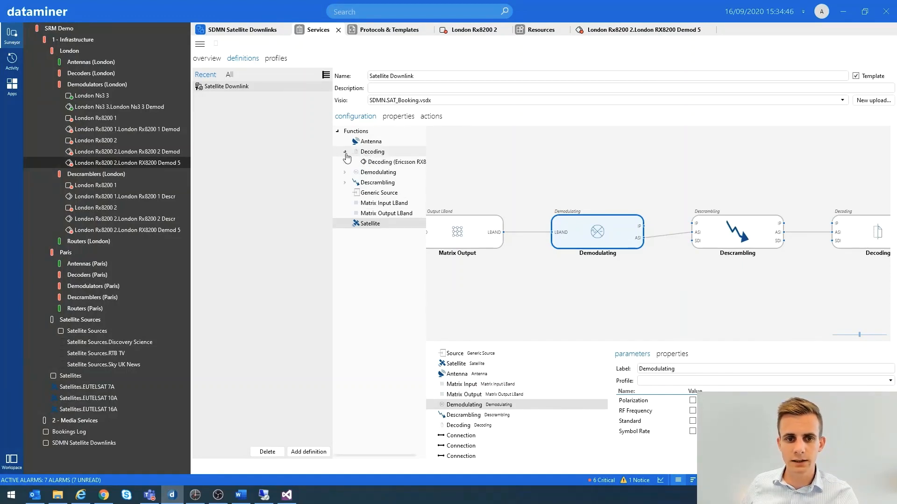
pyautogui.click(344, 163)
pyautogui.click(345, 162)
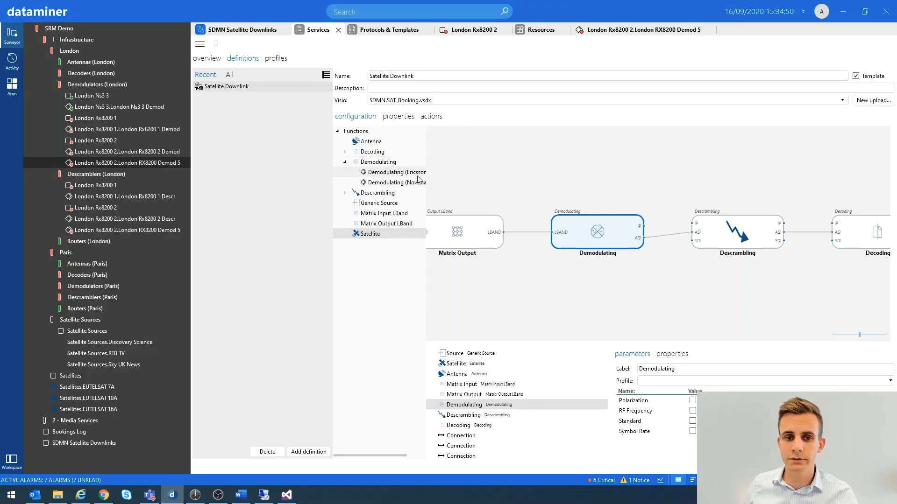
pyautogui.moveTo(427, 173); pyautogui.dragTo(457, 172)
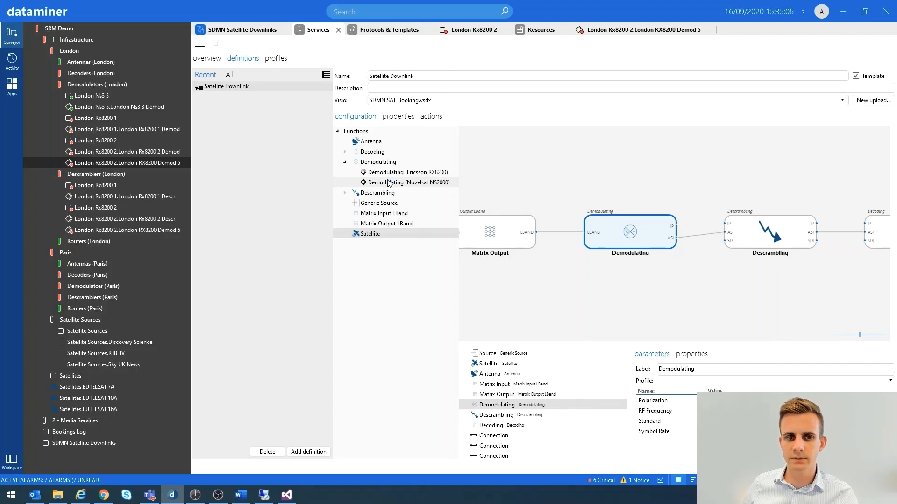
# Return to Visual Studio and highlight the name and parent attributes of the Demodulating (Ericsson RX8200) function
pyautogui.click(286, 496)
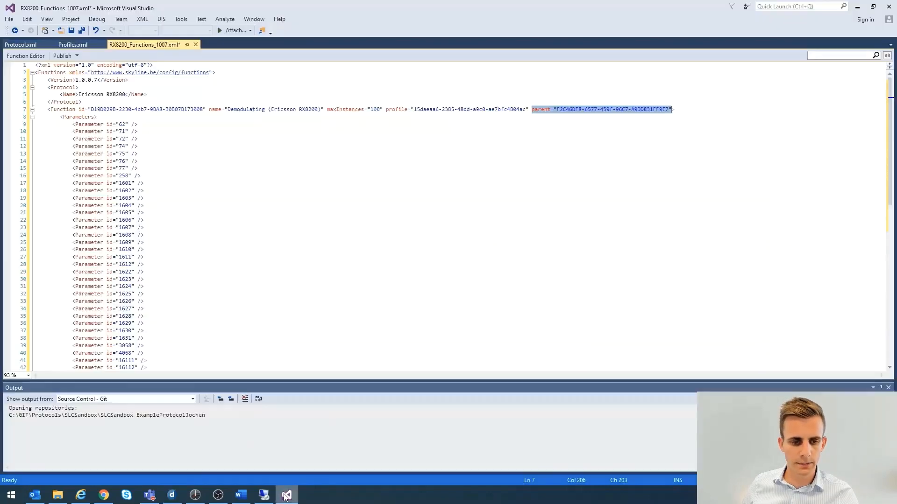
pyautogui.click(242, 151)
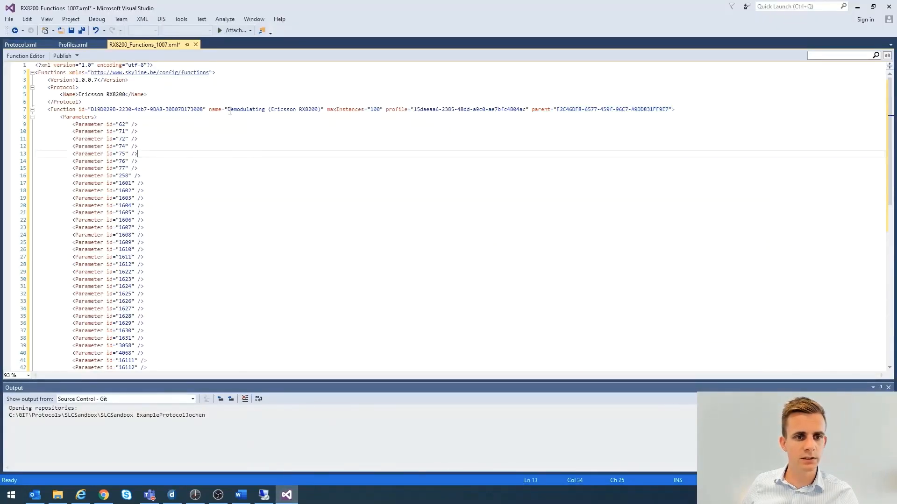
pyautogui.moveTo(229, 111); pyautogui.dragTo(321, 111)
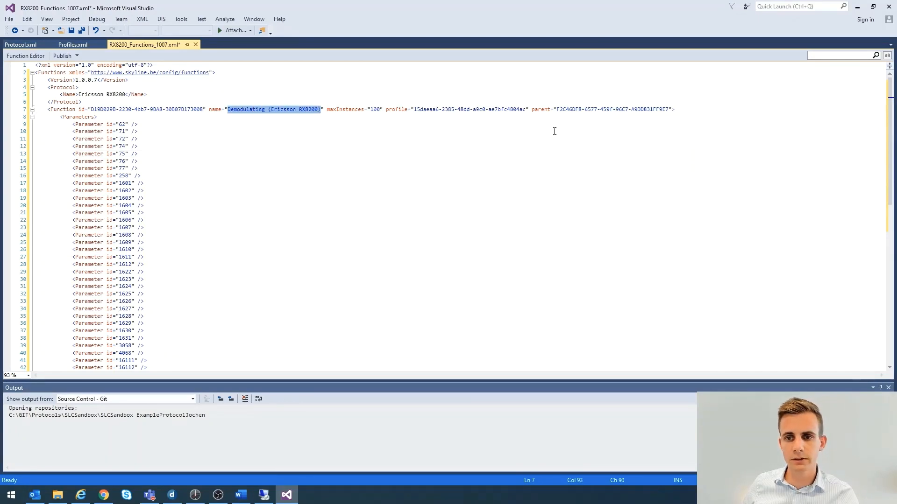
pyautogui.moveTo(531, 111); pyautogui.dragTo(676, 111)
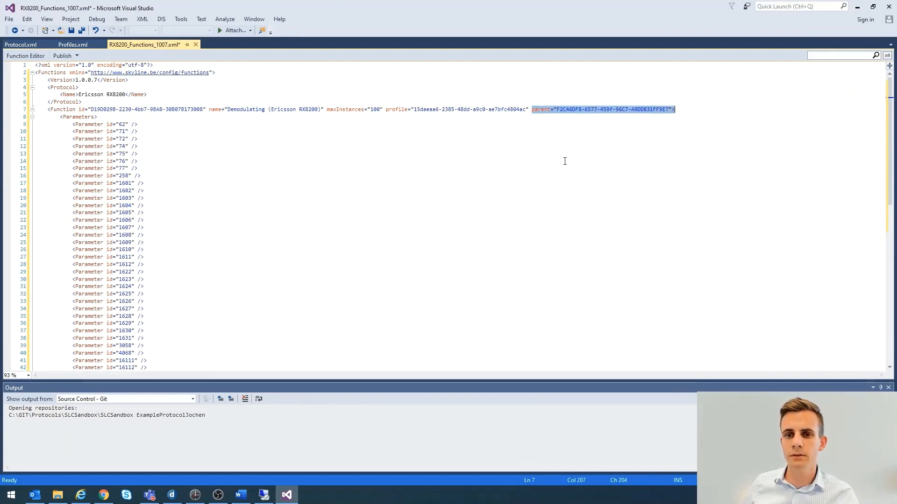
# Go back to DataMiner and select the Novelsat NS2000 Demodulating function among the protocols and templates
pyautogui.click(858, 8)
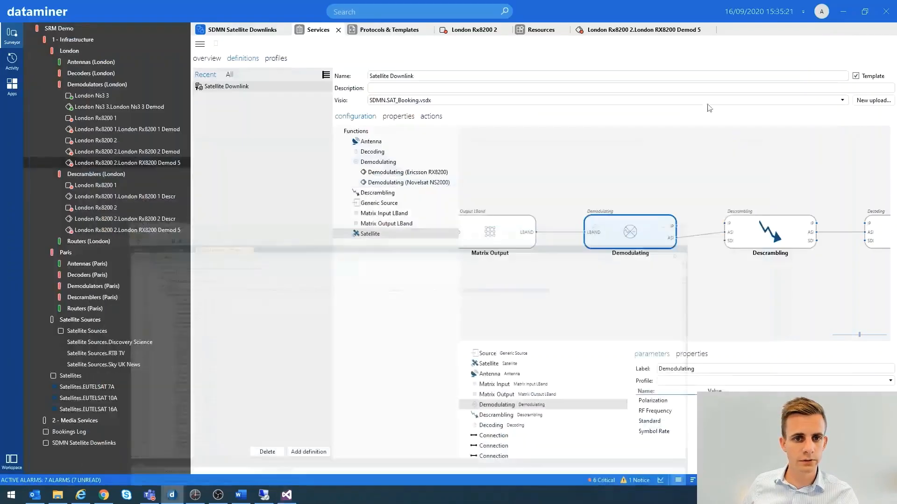
pyautogui.click(377, 29)
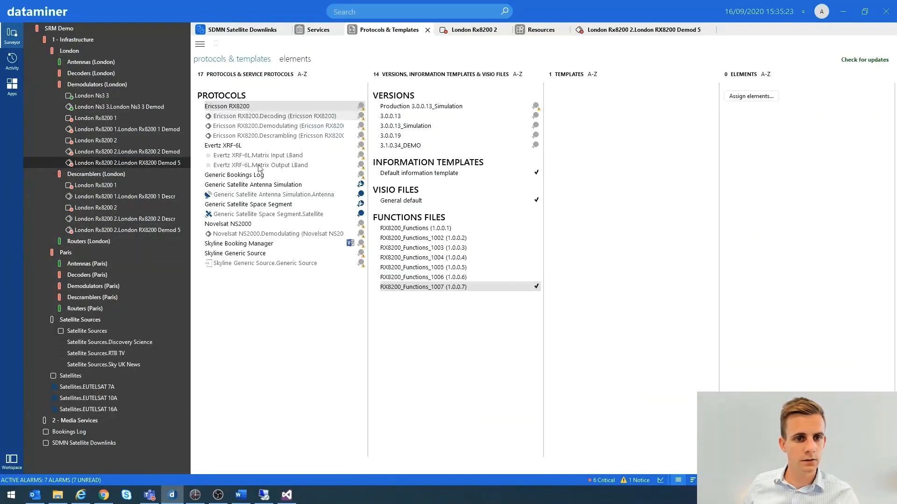
pyautogui.click(236, 232)
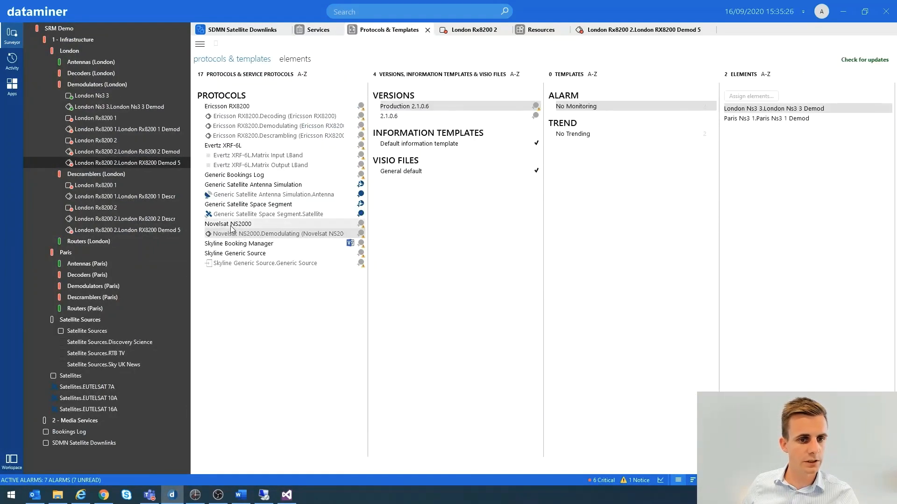
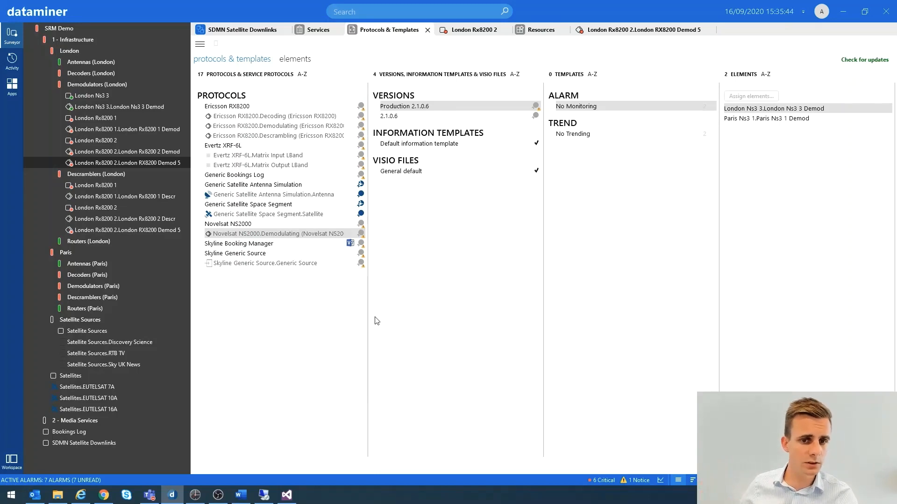
# Switch to the remote server and open the ServiceManager folder inside C:\Skyline DataMiner
pyautogui.click(264, 496)
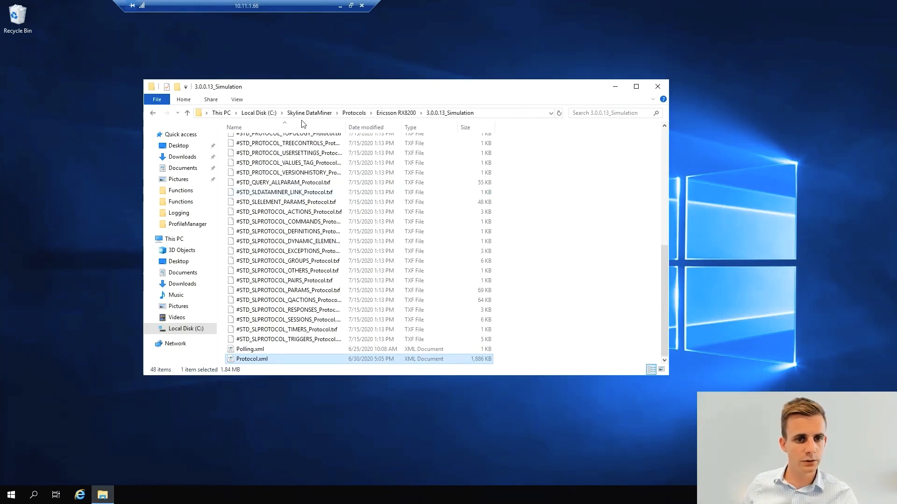
pyautogui.click(309, 112)
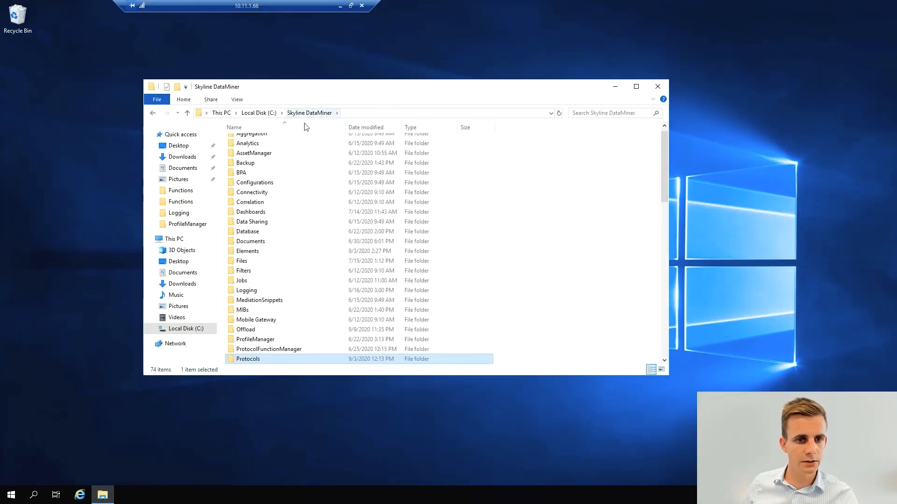
pyautogui.scroll(-6, 308, 219)
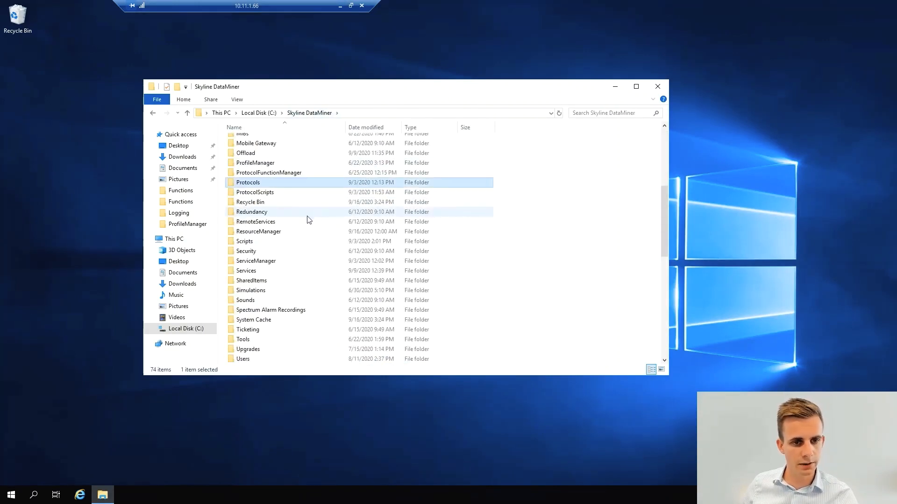
pyautogui.click(256, 217)
pyautogui.write('ser')
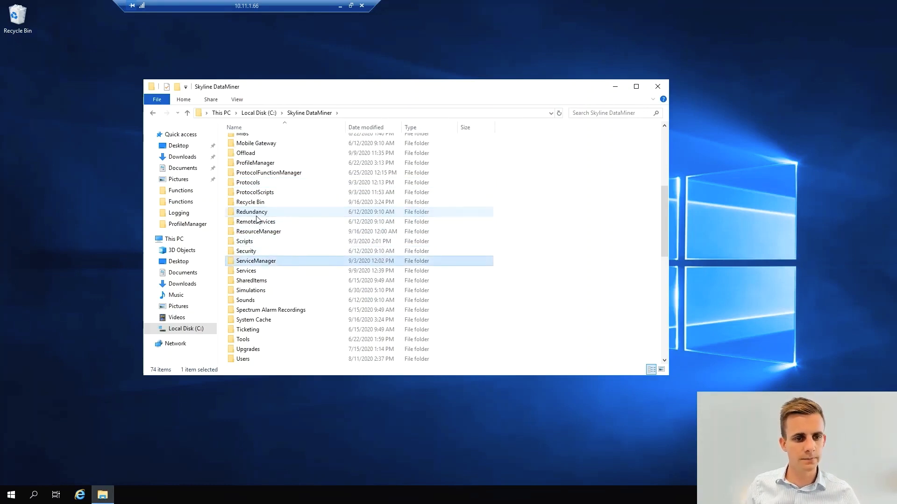
pyautogui.press('Return')
# Open Functions.xml for editing in Notepad and copy its entire contents
pyautogui.click(257, 177)
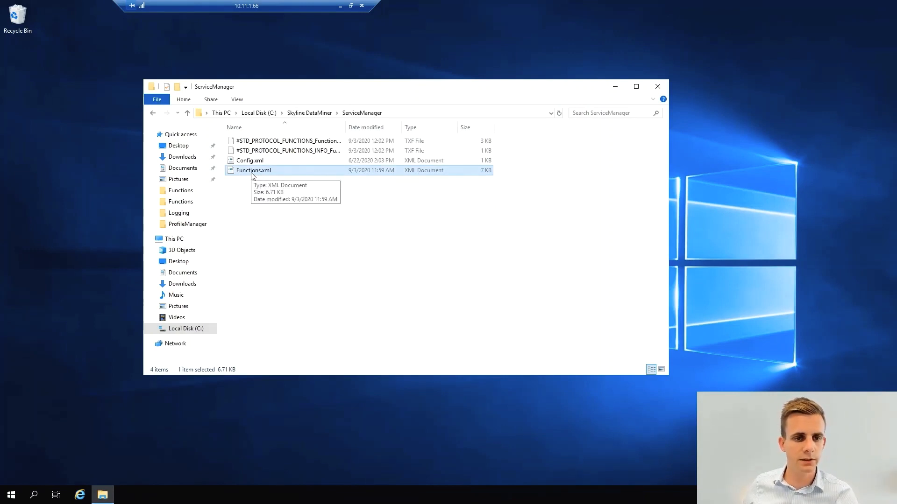
pyautogui.rightClick(251, 174)
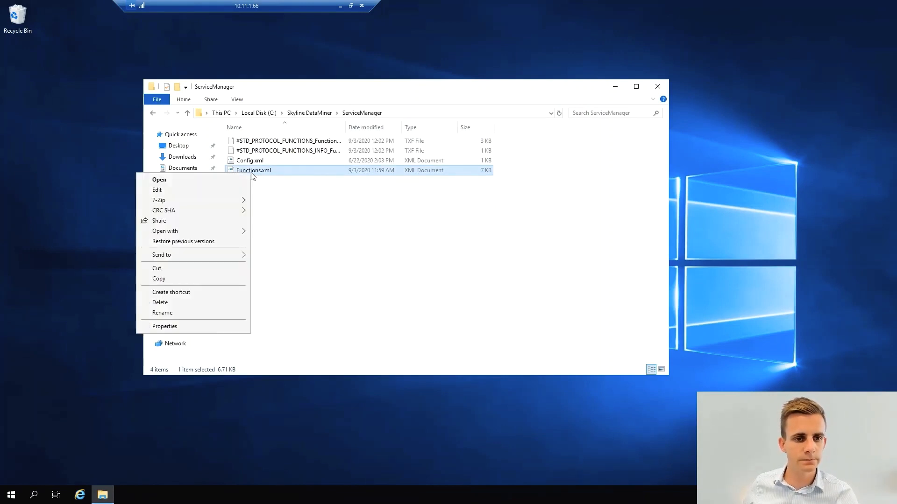
pyautogui.click(173, 188)
pyautogui.moveTo(387, 101); pyautogui.dragTo(391, 51)
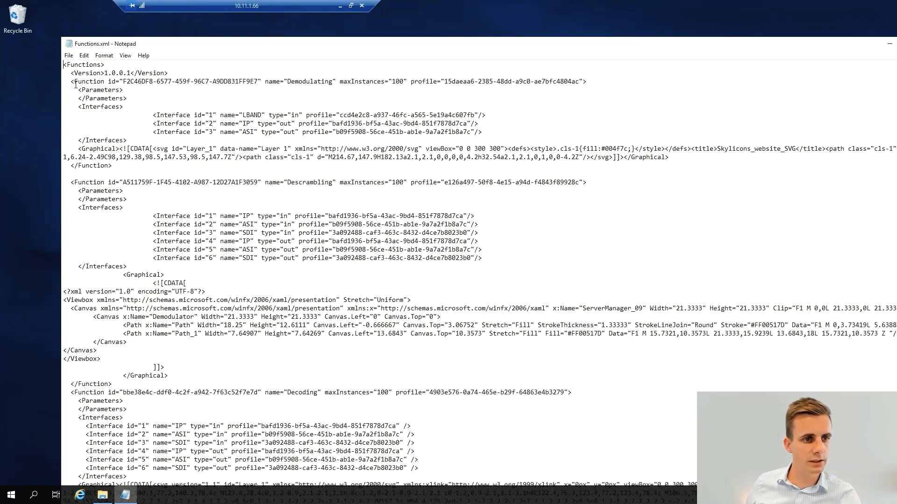
pyautogui.hotkey('ctrl', 'a')
pyautogui.hotkey('ctrl', 'c')
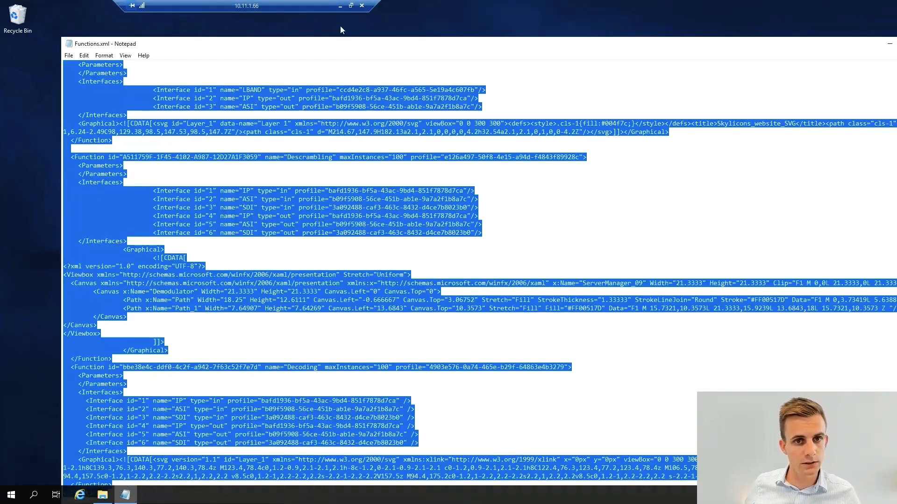
# Switch to Visual Studio, create a new XML file and replace its contents with the copied Functions.xml text
pyautogui.click(340, 6)
pyautogui.click(287, 495)
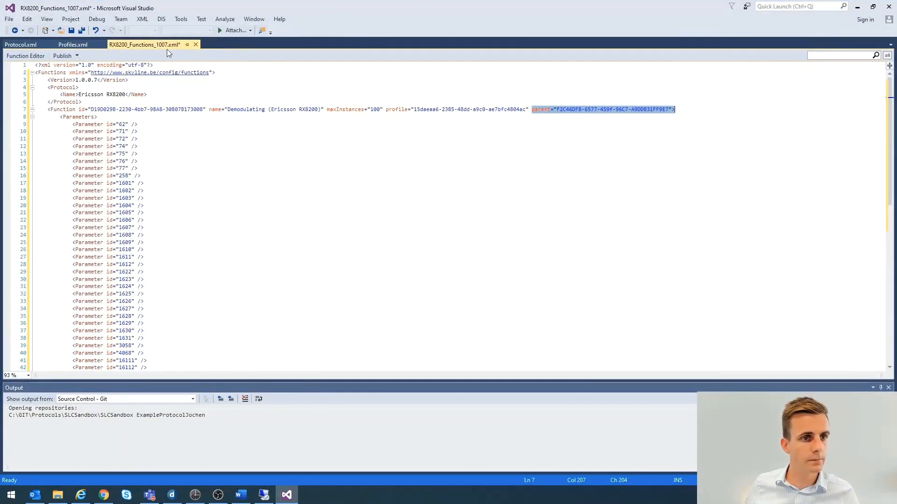
pyautogui.click(10, 19)
pyautogui.moveTo(14, 29)
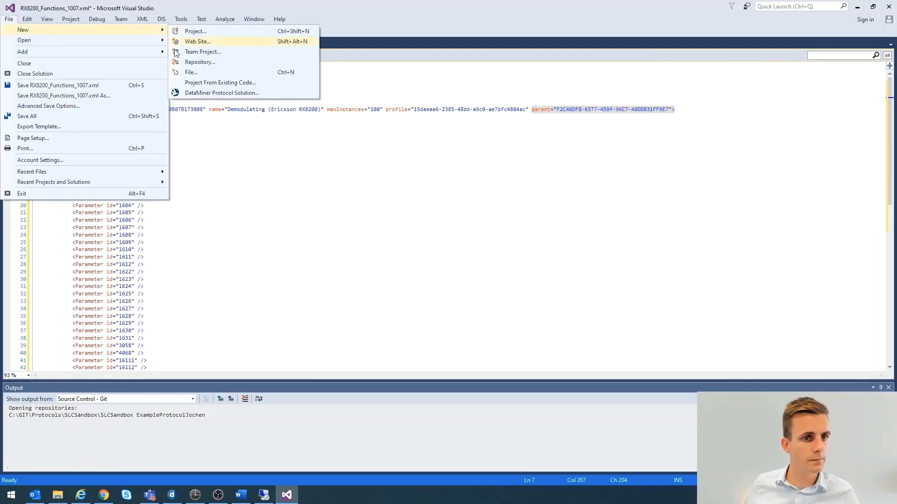
pyautogui.click(187, 70)
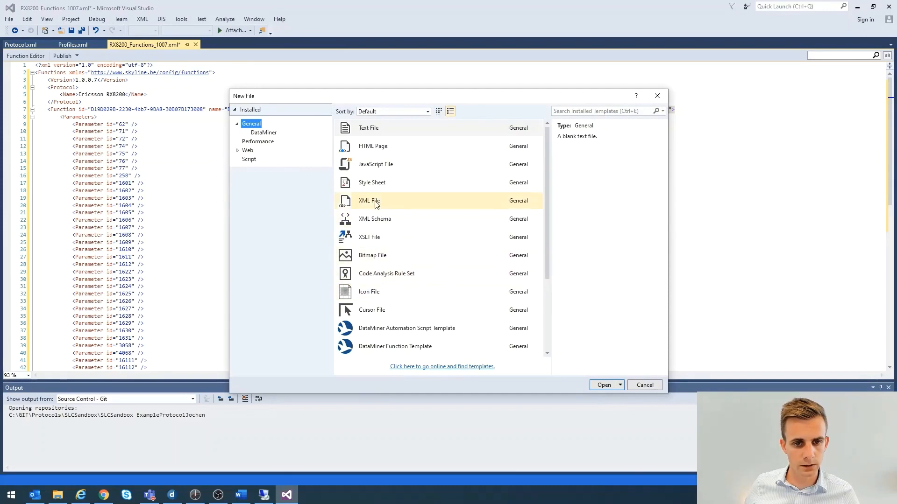
pyautogui.doubleClick(374, 202)
pyautogui.hotkey('ctrl', 'a')
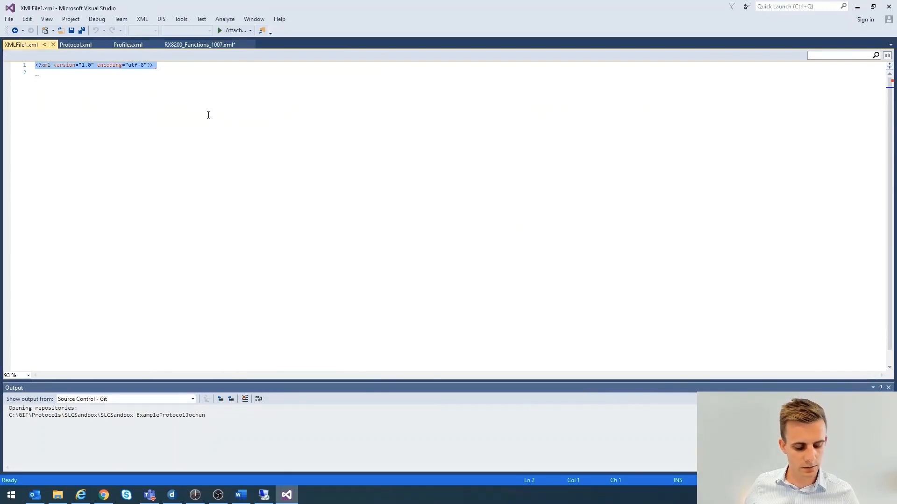
pyautogui.hotkey('ctrl', 'v')
pyautogui.scroll(3, 205, 88)
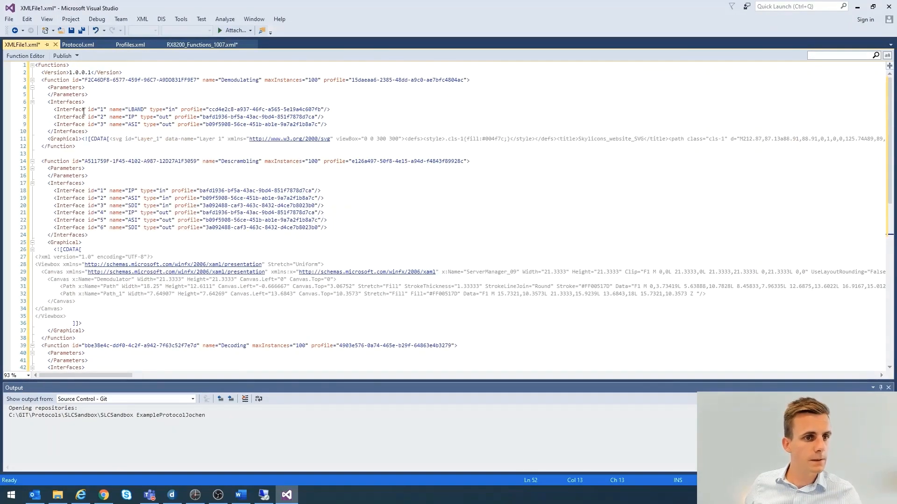
# Collapse the Demodulating, Descrambling and Decoding functions and delete the blank line after Demodulating
pyautogui.click(33, 80)
pyautogui.click(32, 95)
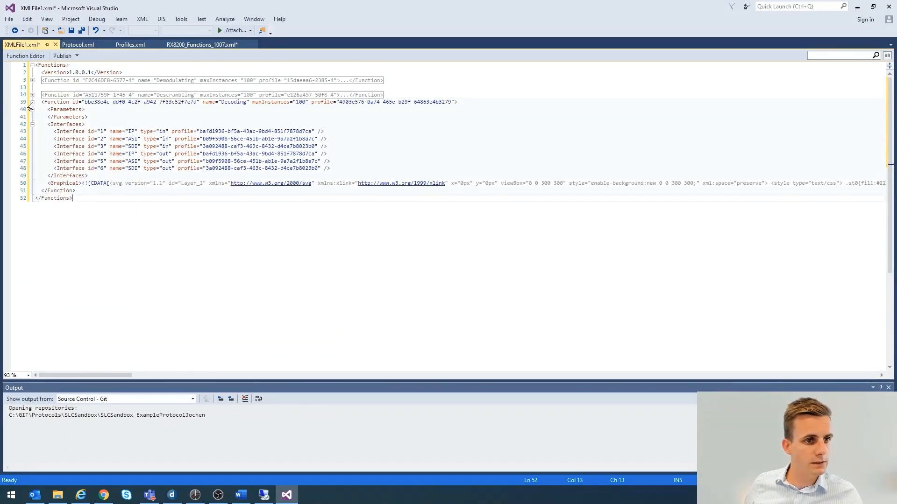
pyautogui.click(32, 103)
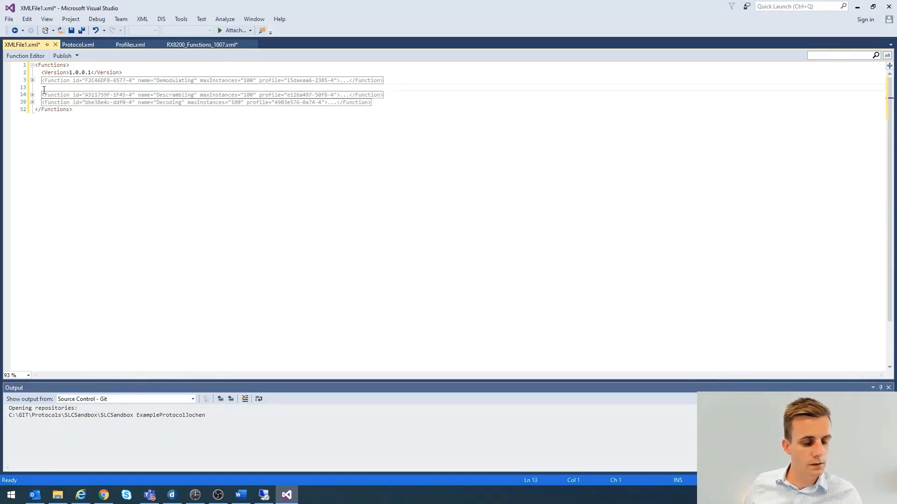
pyautogui.press('BackSpace')
# Highlight the parent Demodulating function's name and id, and the matching parent attribute in RX8200_Functions_1007.xml
pyautogui.click(32, 80)
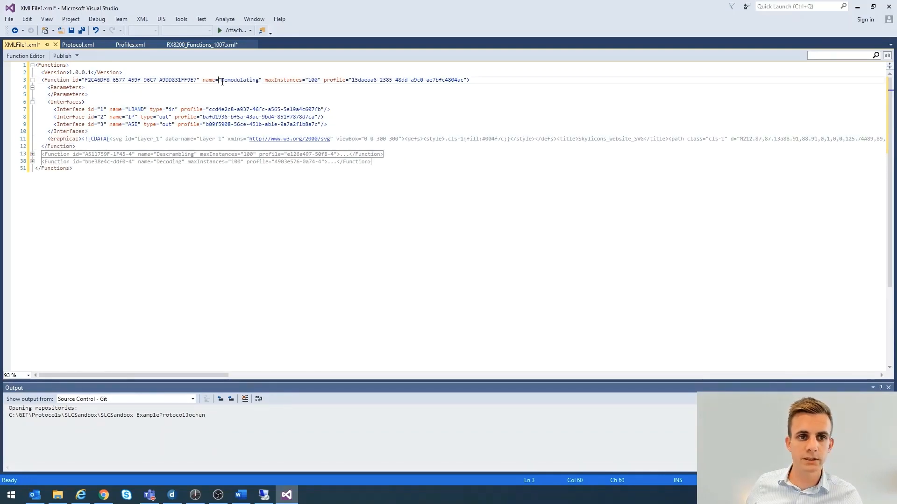
pyautogui.moveTo(218, 79); pyautogui.dragTo(262, 80)
pyautogui.moveTo(85, 80); pyautogui.dragTo(196, 80)
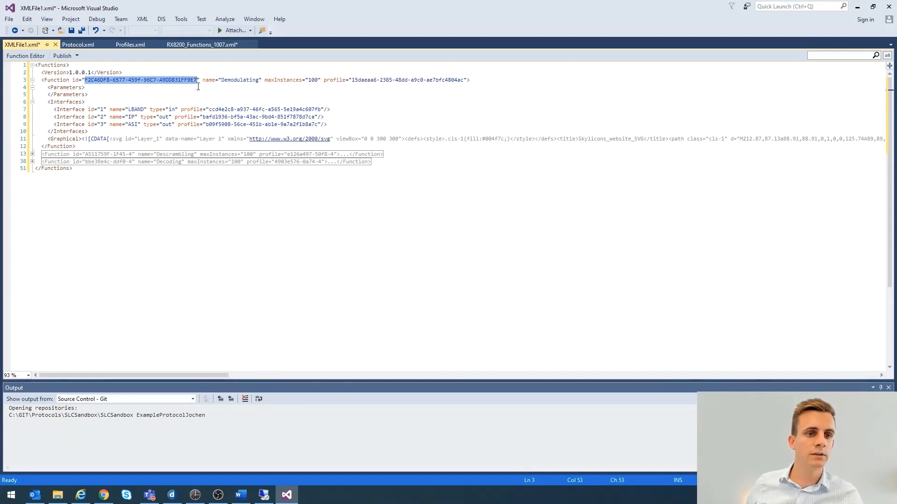
pyautogui.click(196, 44)
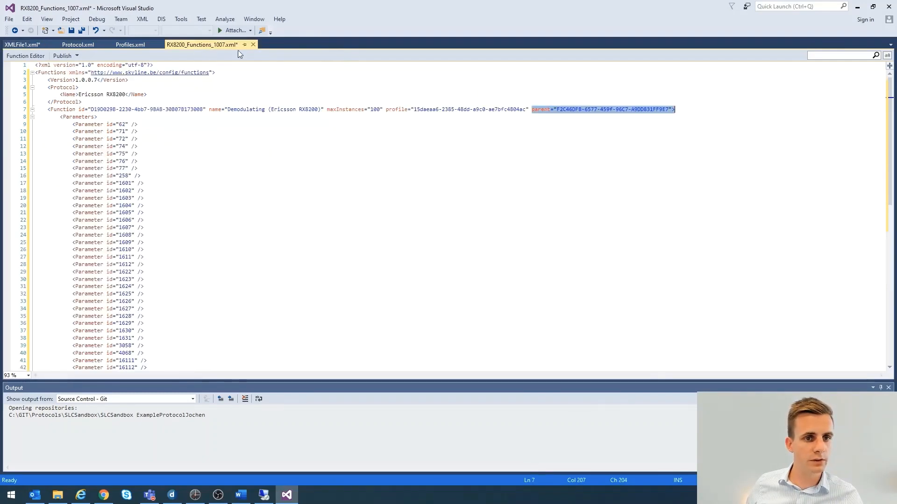
pyautogui.moveTo(671, 110); pyautogui.dragTo(532, 110)
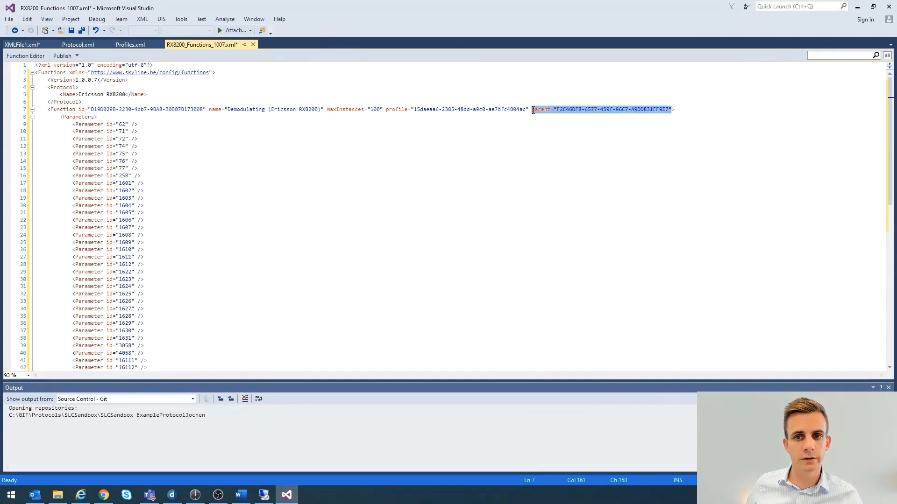
# Return to XMLFile1.xml and highlight the full opening tag of the Demodulating function
pyautogui.click(34, 44)
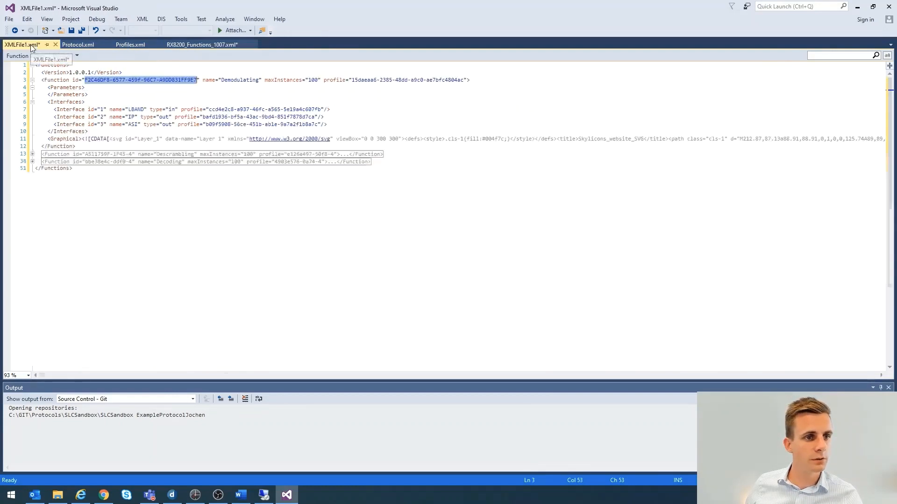
pyautogui.click(92, 95)
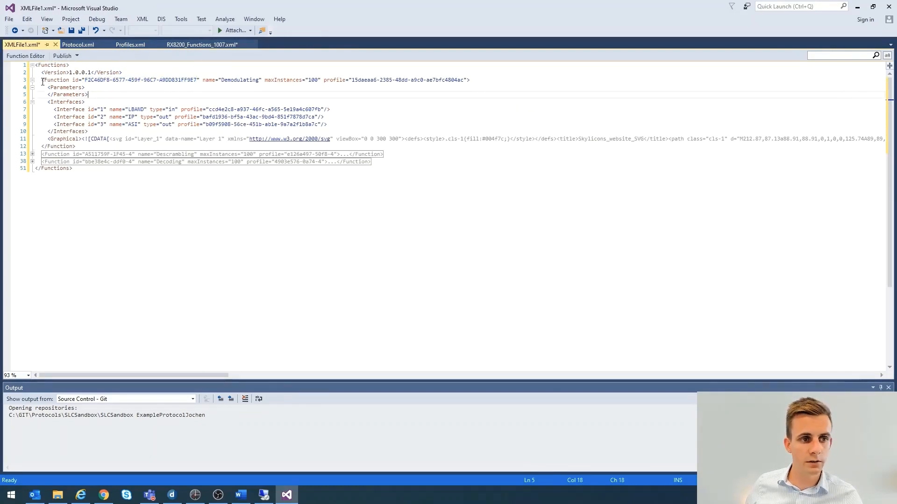
pyautogui.moveTo(41, 80); pyautogui.dragTo(473, 82)
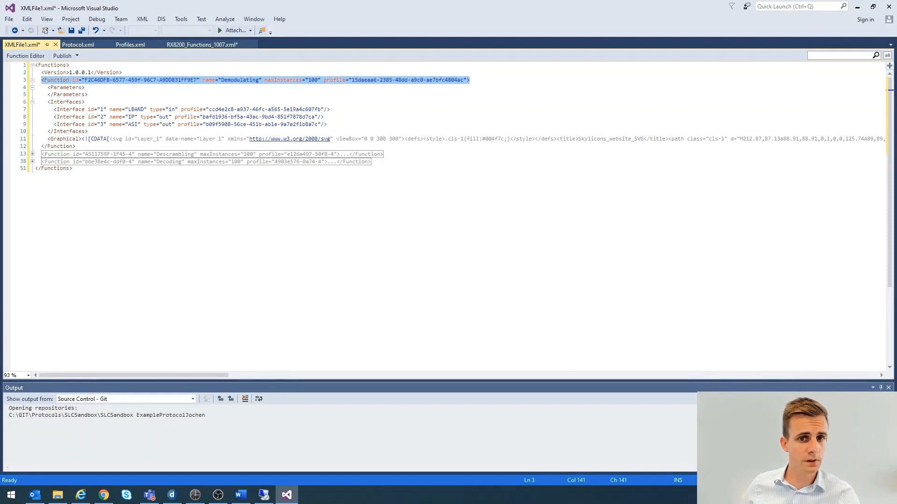
# Compare the parent function's empty Parameters tag with the parameter list in RX8200_Functions_1007.xml by highlighting both
pyautogui.click(271, 96)
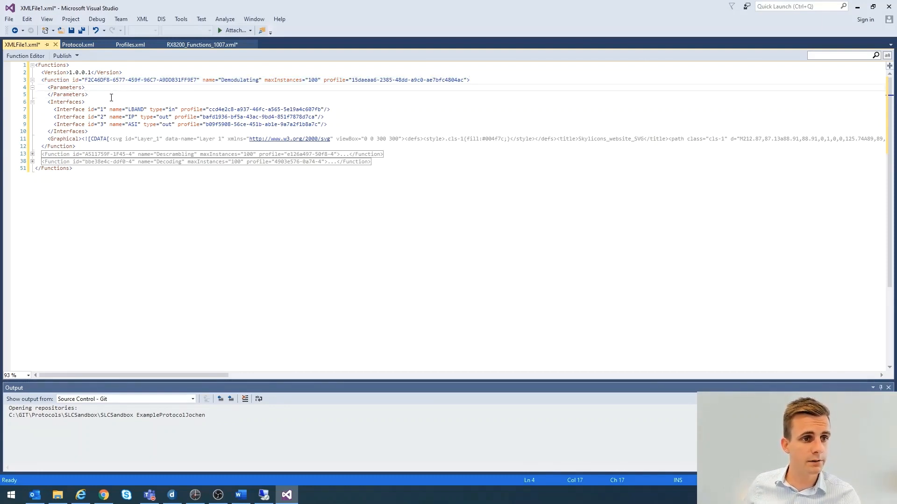
pyautogui.moveTo(110, 96); pyautogui.dragTo(30, 92)
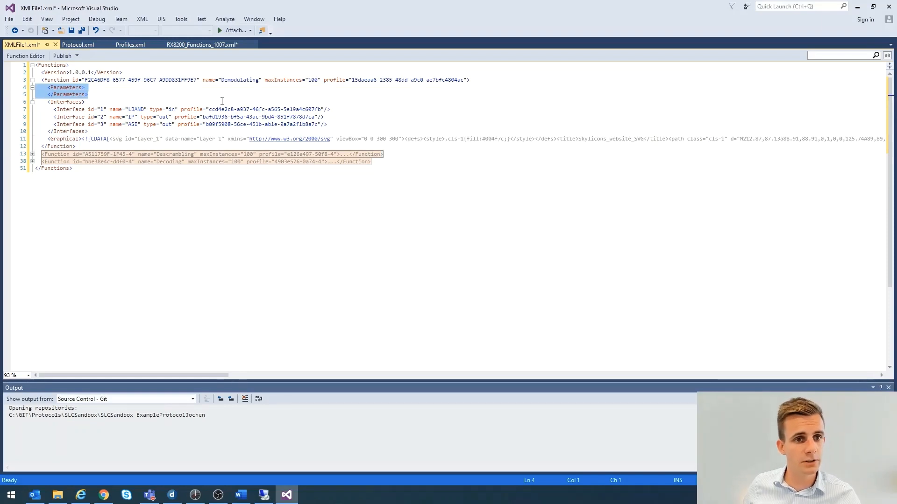
pyautogui.click(191, 45)
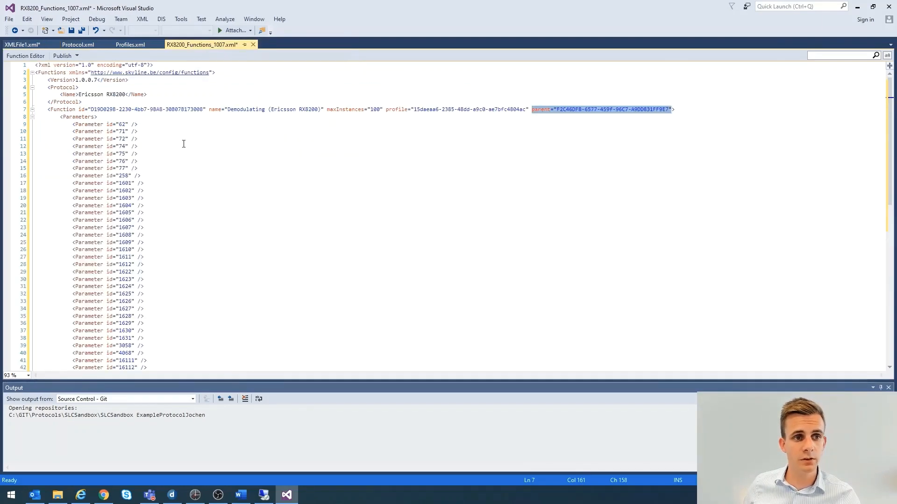
pyautogui.moveTo(79, 116); pyautogui.dragTo(145, 198)
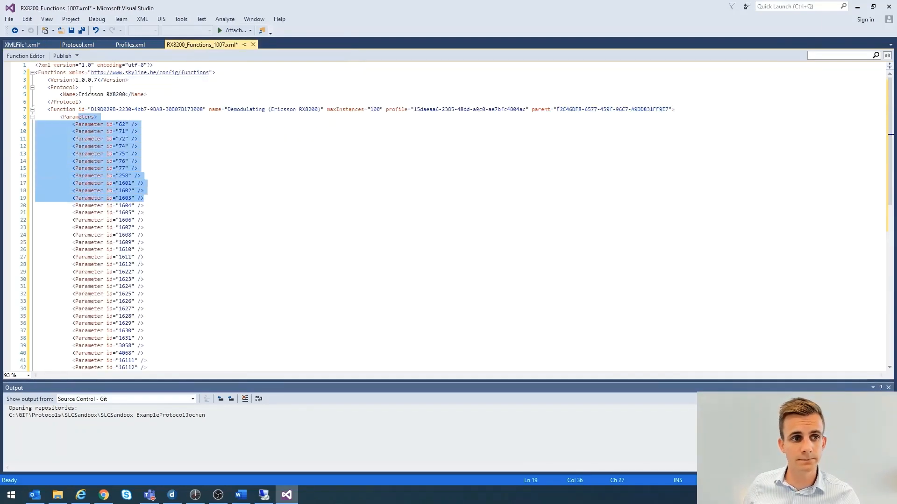
# Go back to XMLFile1.xml and highlight the Interfaces block of the Demodulating function
pyautogui.click(31, 46)
pyautogui.click(56, 107)
pyautogui.moveTo(49, 102); pyautogui.dragTo(91, 132)
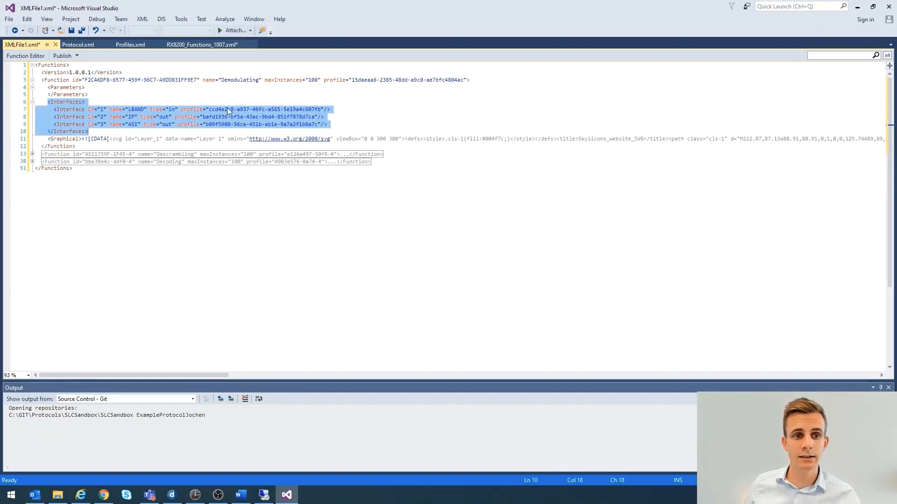
pyautogui.click(223, 109)
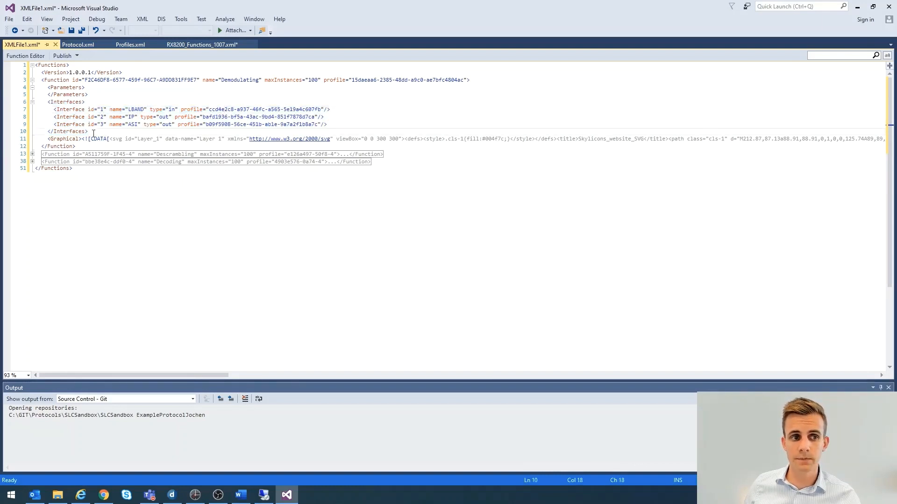
pyautogui.moveTo(88, 132); pyautogui.dragTo(36, 103)
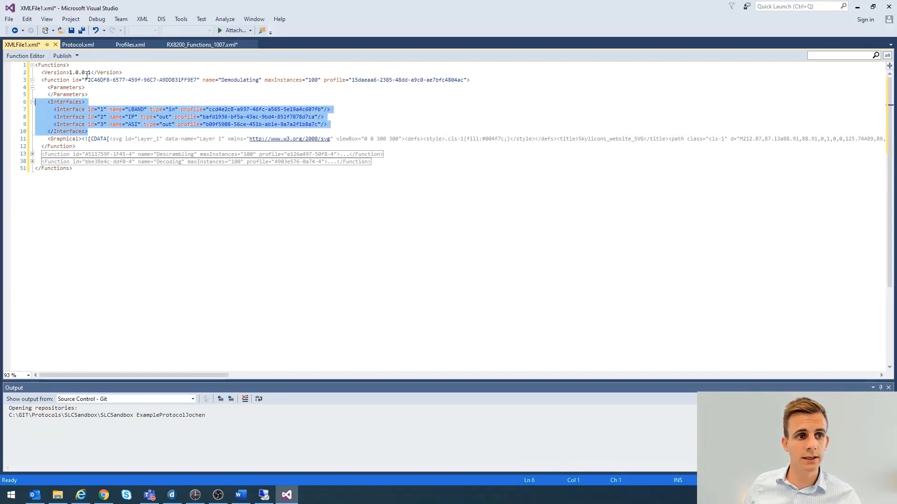
# In RX8200_Functions_1007.xml, collapse the Demodulating function's Parameters, expand its Interfaces block and highlight it
pyautogui.click(198, 46)
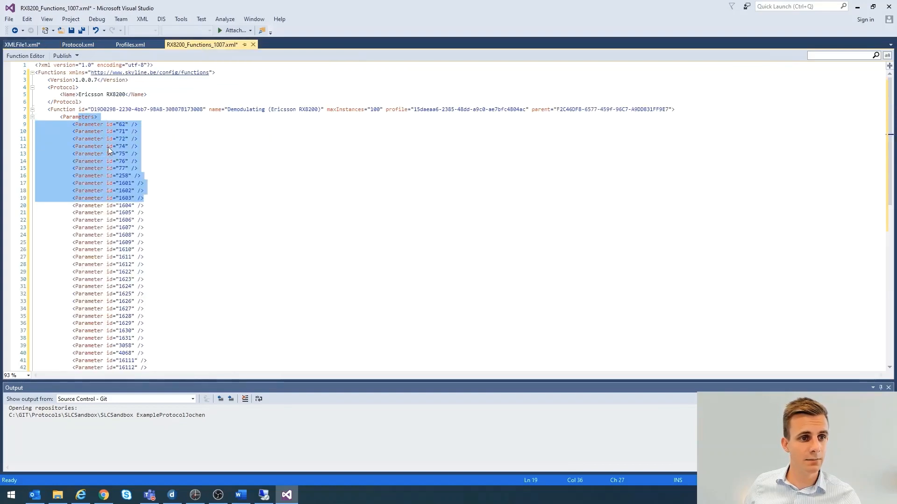
pyautogui.click(32, 118)
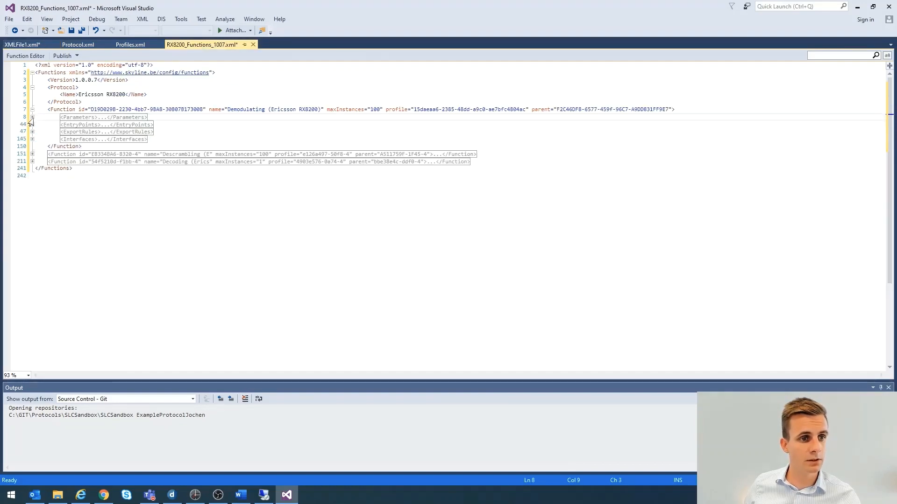
pyautogui.click(32, 139)
pyautogui.moveTo(101, 168); pyautogui.dragTo(1, 142)
pyautogui.moveTo(142, 167); pyautogui.dragTo(43, 148)
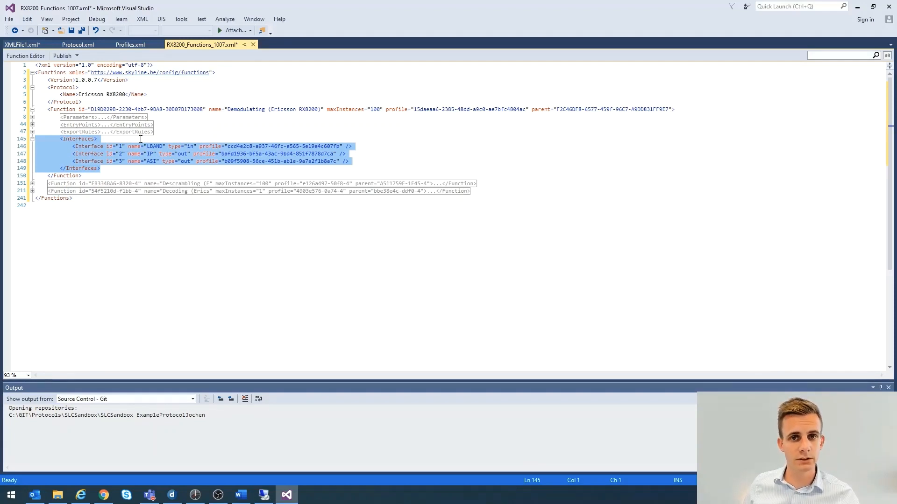
# Return to XMLFile1.xml and highlight the start of the Demodulating function's Graphical tag
pyautogui.click(19, 44)
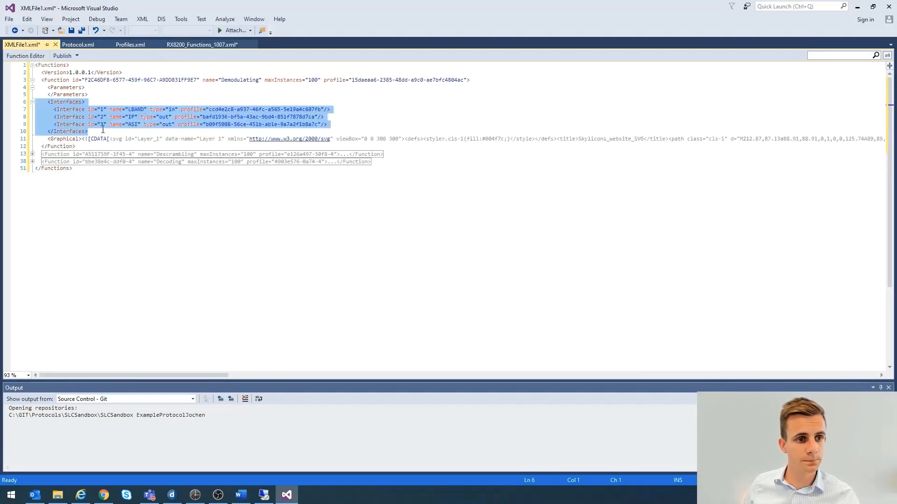
pyautogui.click(103, 130)
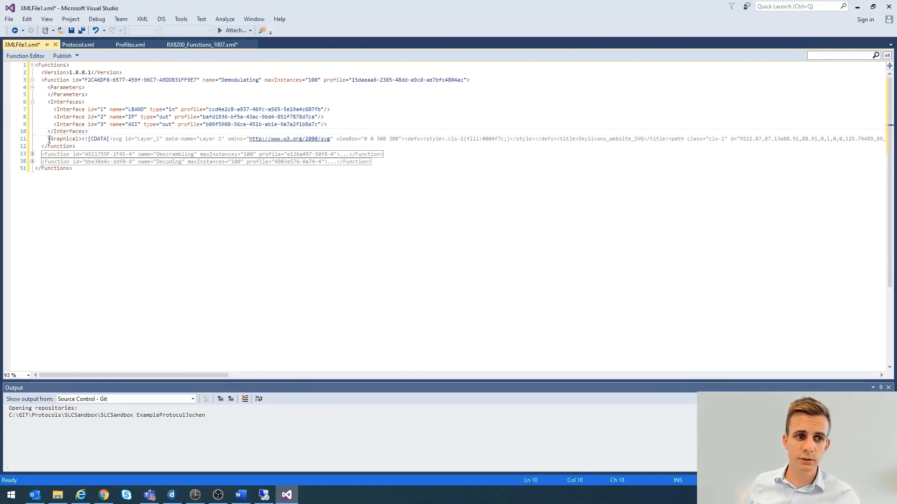
pyautogui.moveTo(49, 140); pyautogui.dragTo(225, 138)
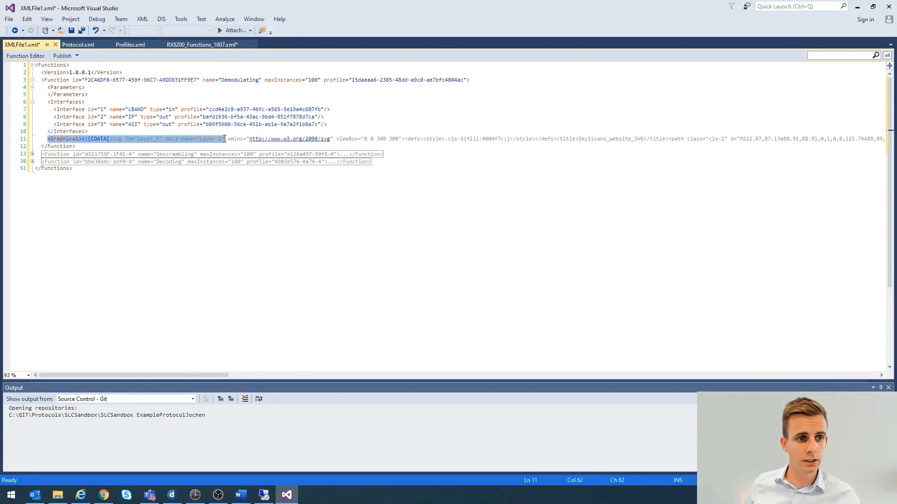
# In RX8200_Functions_1007.xml, start a new line after the Demodulating function's Interfaces block
pyautogui.click(201, 45)
pyautogui.click(131, 169)
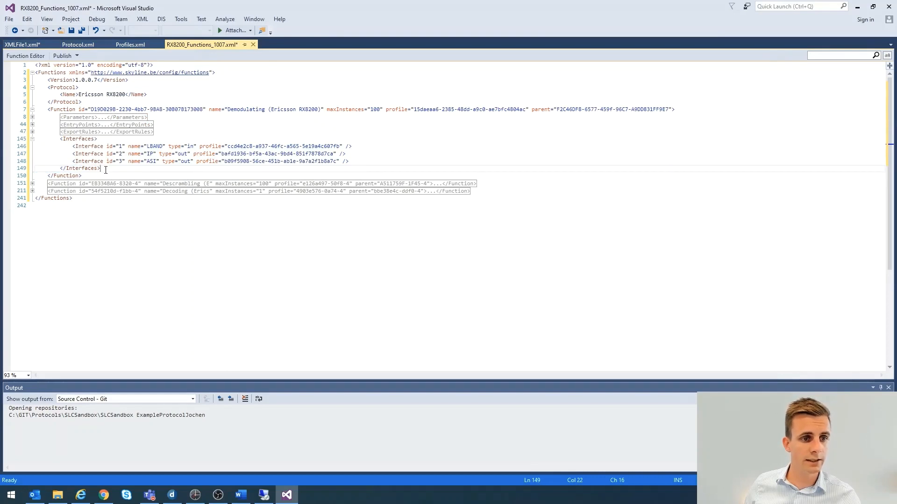
pyautogui.press('Return')
# Return to XMLFile1.xml and collapse the Demodulating function to compare it with its siblings, expanding it again when done
pyautogui.click(18, 45)
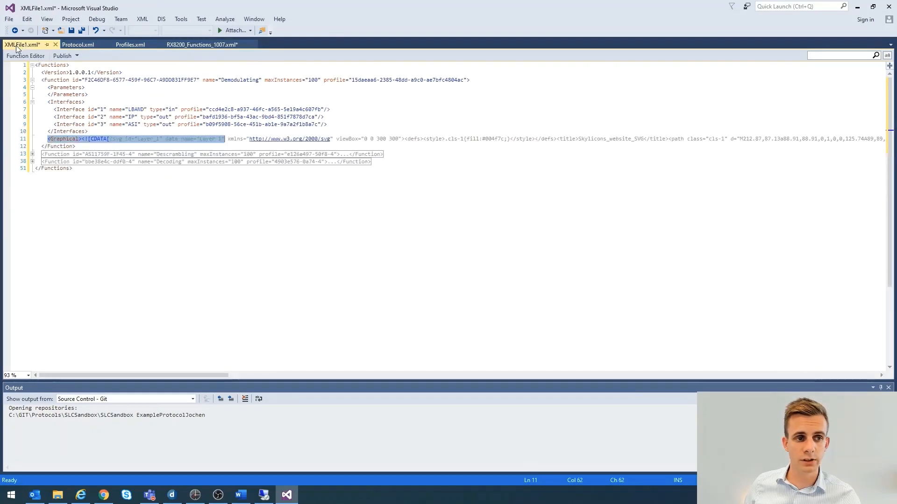
pyautogui.click(110, 147)
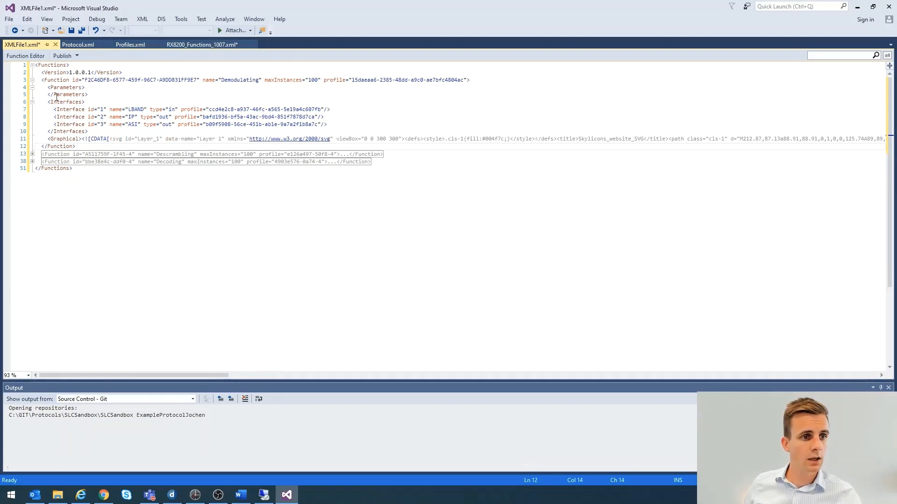
pyautogui.click(33, 81)
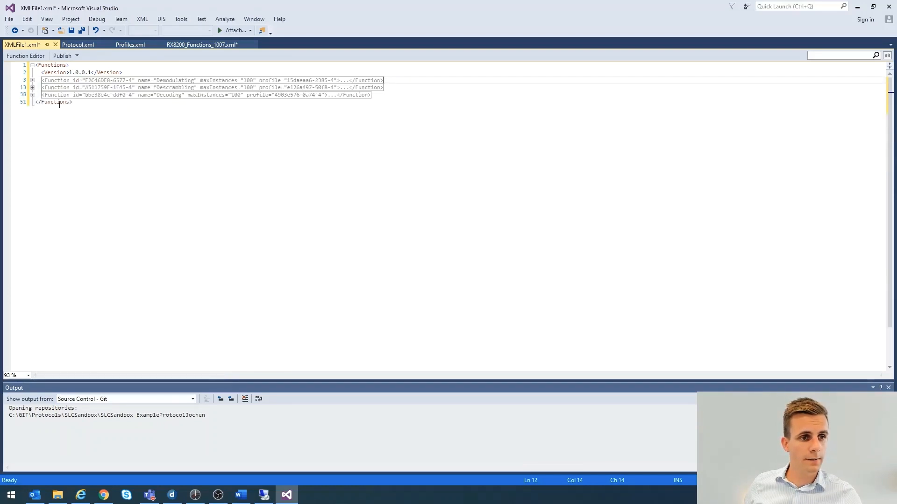
pyautogui.click(32, 80)
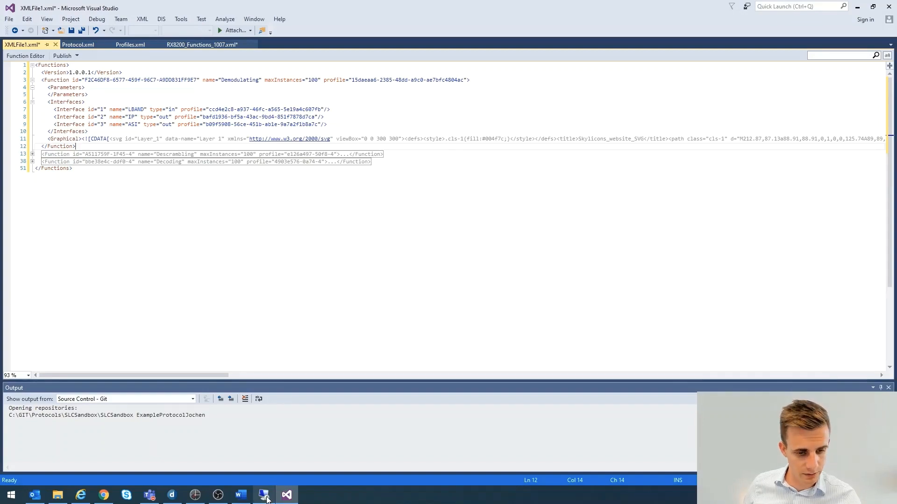
# Switch to the remote server, close Functions.xml in Notepad to show the ServiceManager folder, and minimize the remote session
pyautogui.click(265, 497)
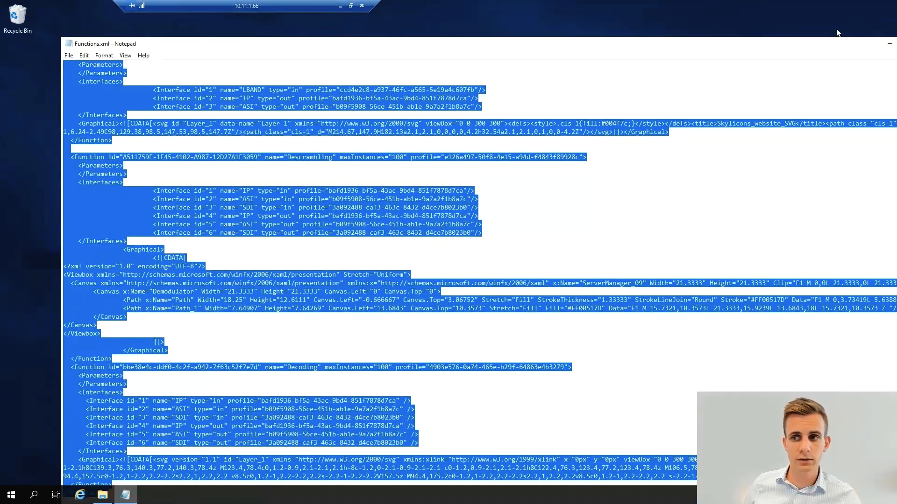
pyautogui.moveTo(871, 46); pyautogui.dragTo(689, 53)
pyautogui.click(736, 49)
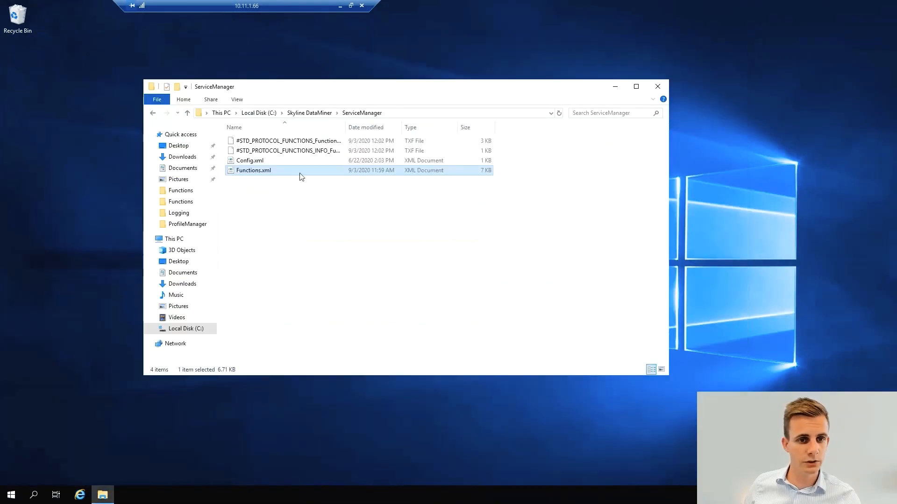
pyautogui.click(443, 261)
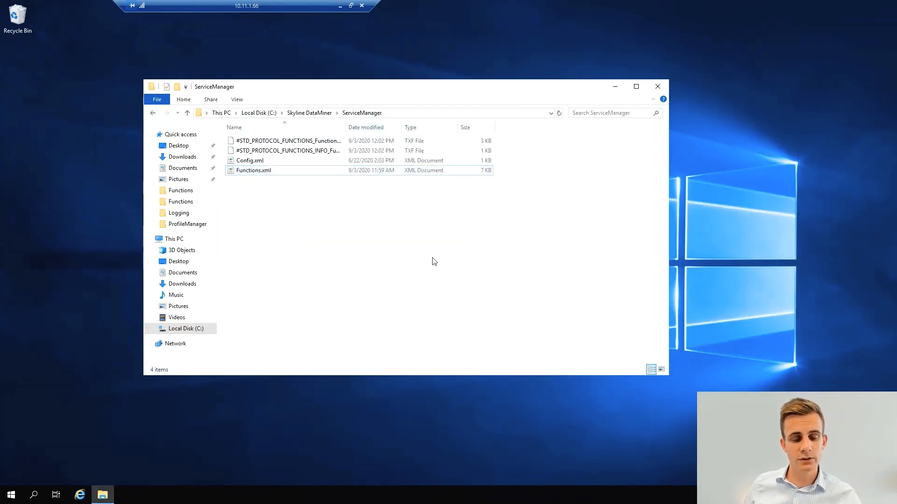
pyautogui.click(341, 6)
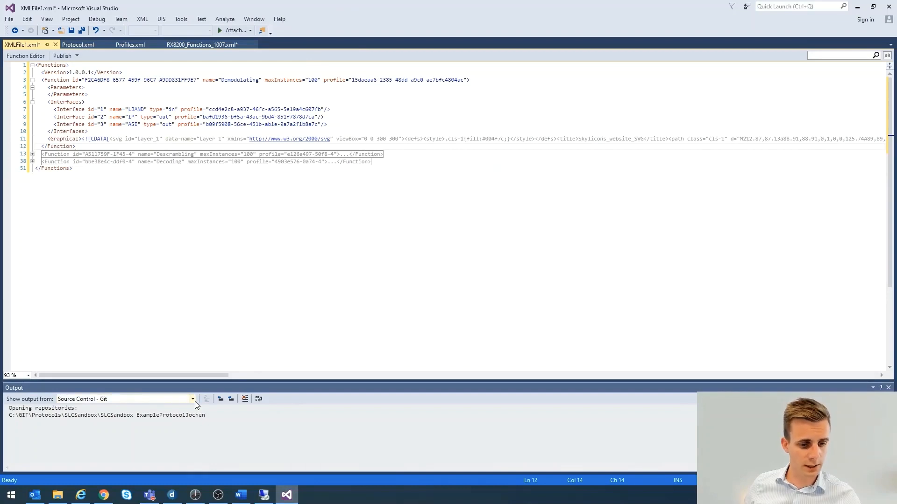
# Switch to DataMiner and add a second Demodulating function node below the existing one in the Satellite Downlink service definition
pyautogui.click(172, 495)
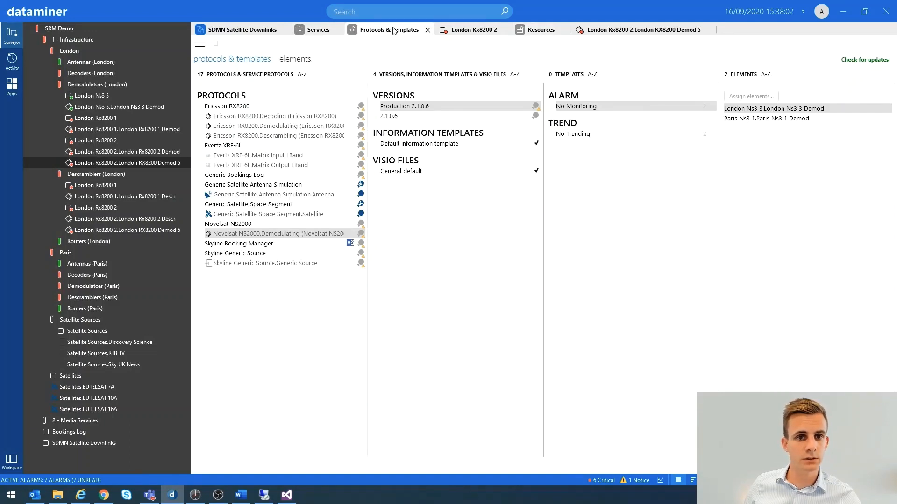
pyautogui.click(322, 30)
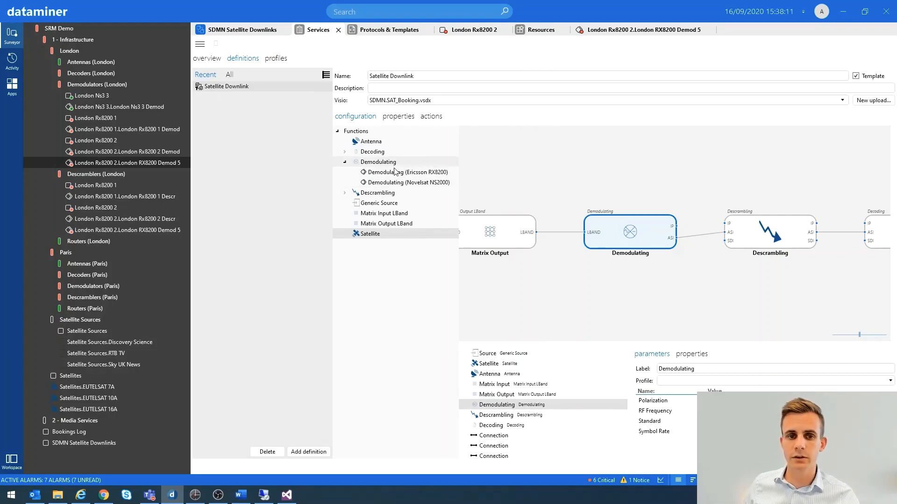
pyautogui.click(345, 162)
pyautogui.moveTo(366, 165); pyautogui.dragTo(605, 299)
pyautogui.click(345, 162)
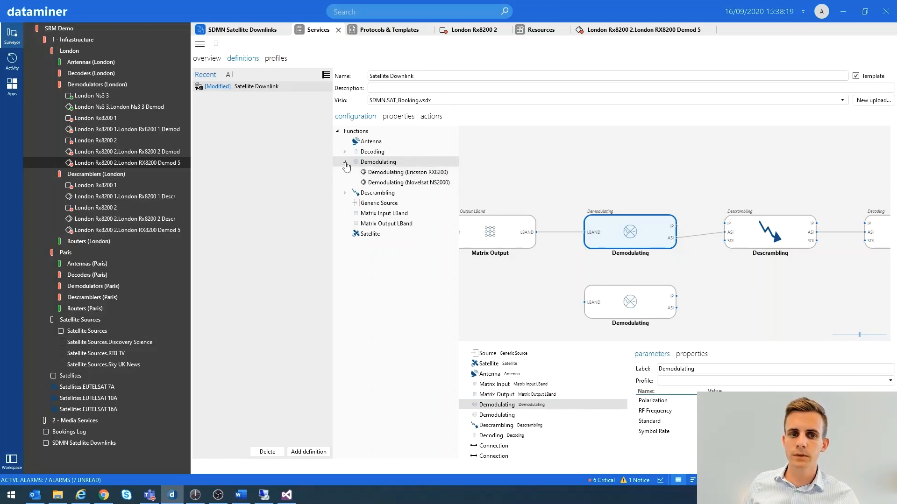
pyautogui.click(346, 162)
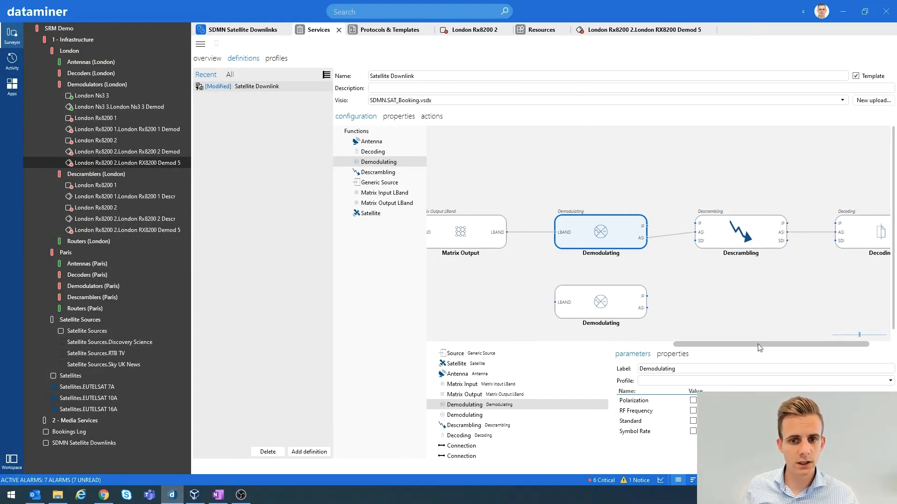
# Select the Source node in the Satellite Downlink definition and check which protocol the Satellite Sources element uses
pyautogui.moveTo(759, 348); pyautogui.dragTo(510, 358)
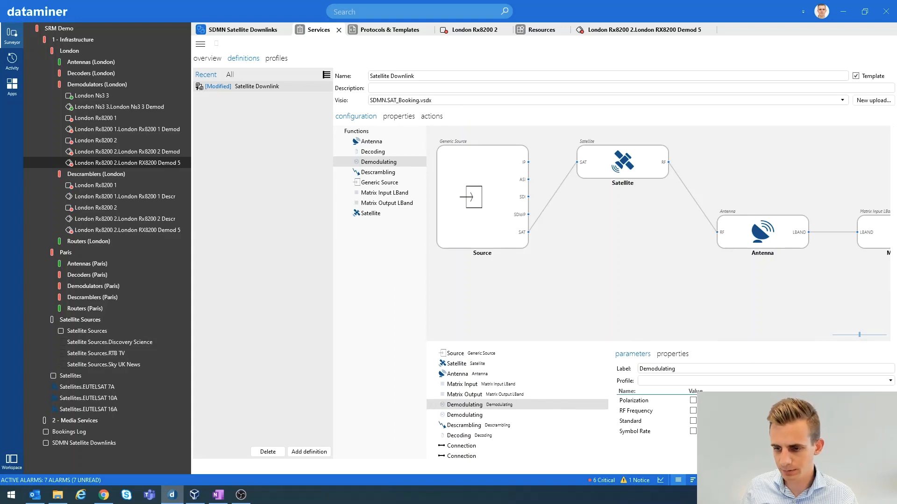
pyautogui.click(478, 209)
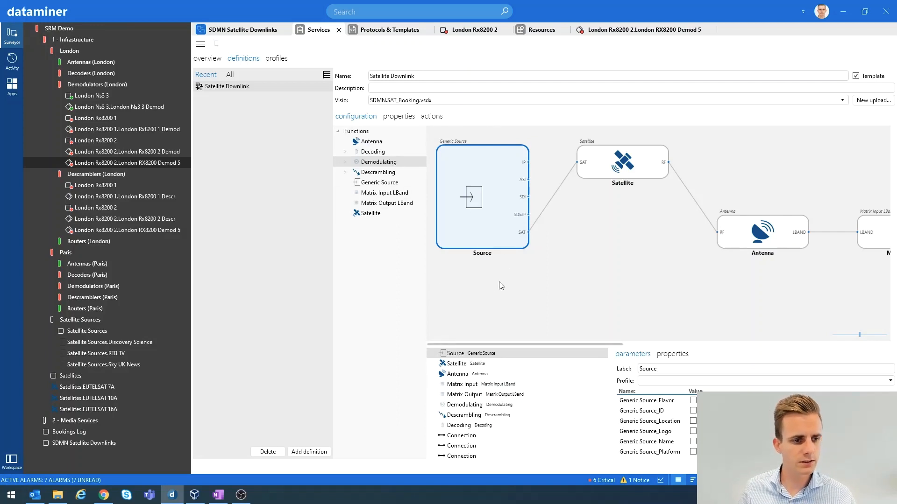
pyautogui.rightClick(78, 335)
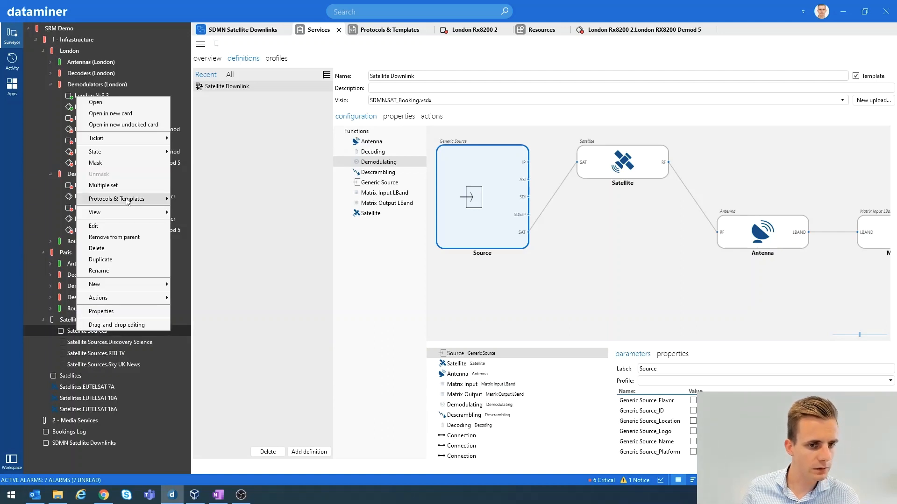
pyautogui.moveTo(136, 198)
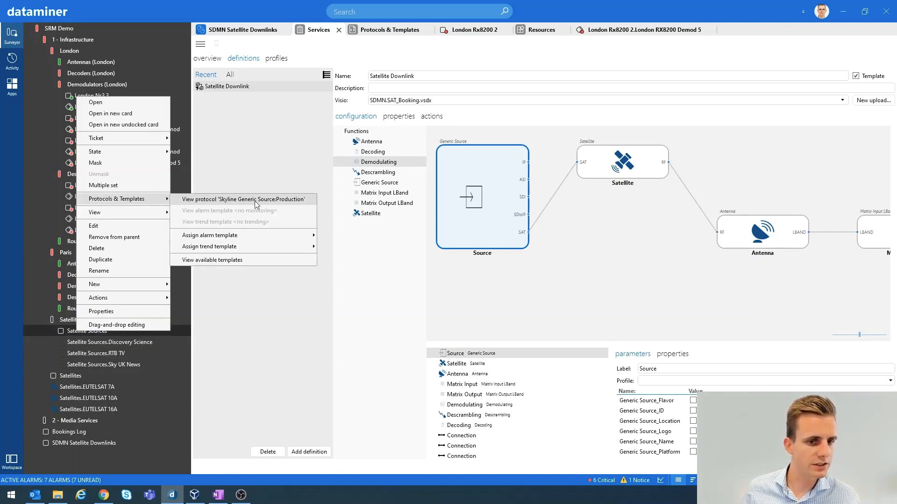
# Open the Satellite Sources element and examine the SAT Level table on its SAT data page
pyautogui.click(70, 330)
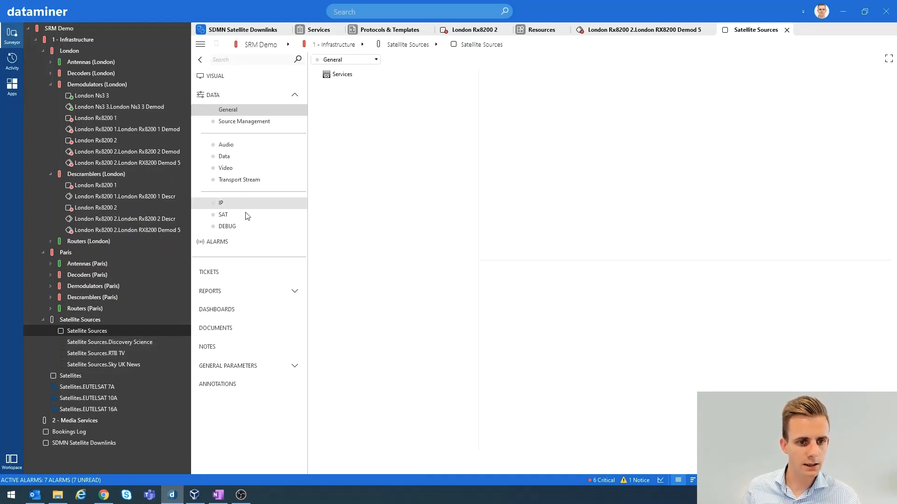
pyautogui.click(225, 217)
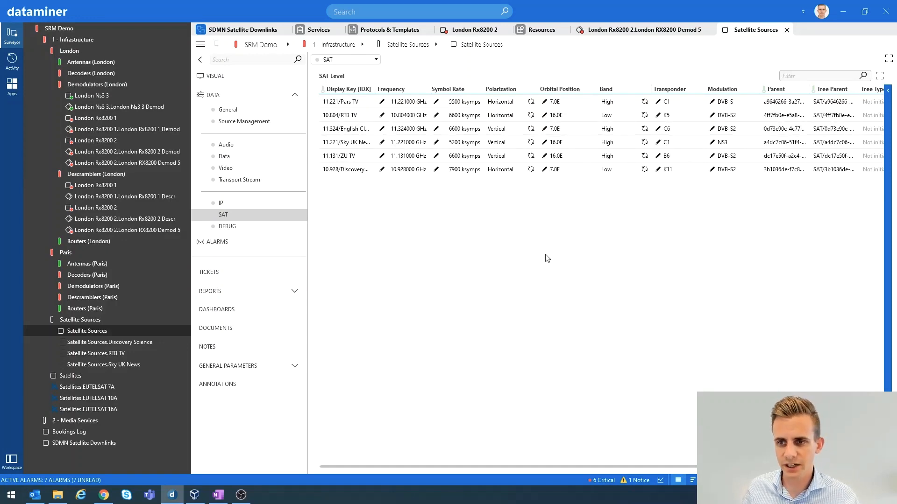
pyautogui.rightClick(466, 239)
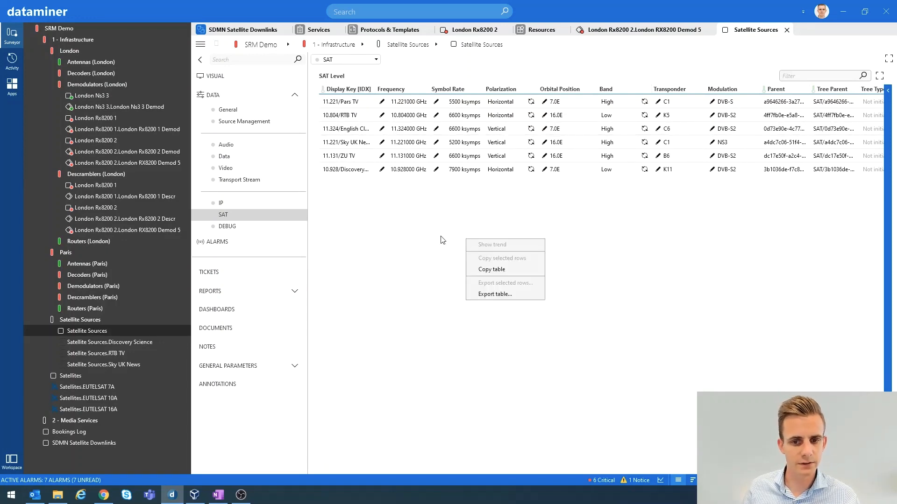
pyautogui.click(442, 240)
pyautogui.moveTo(483, 467); pyautogui.dragTo(460, 466)
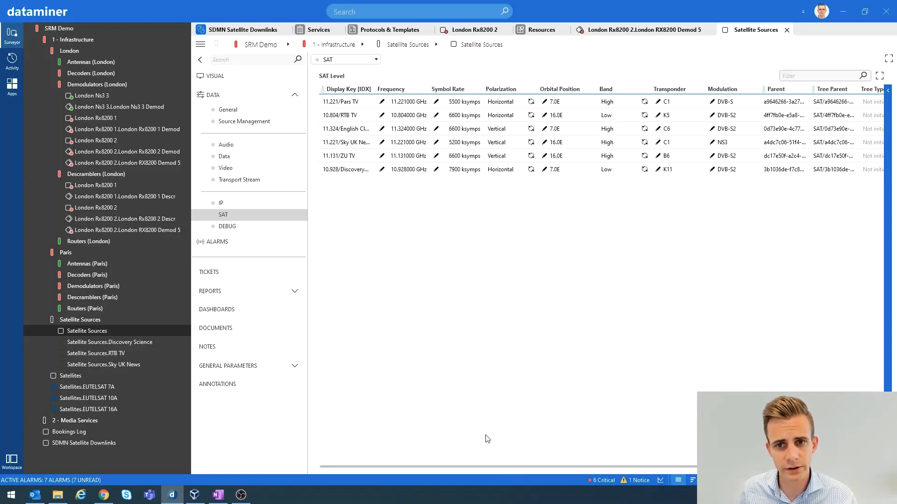
pyautogui.moveTo(522, 468); pyautogui.dragTo(521, 466)
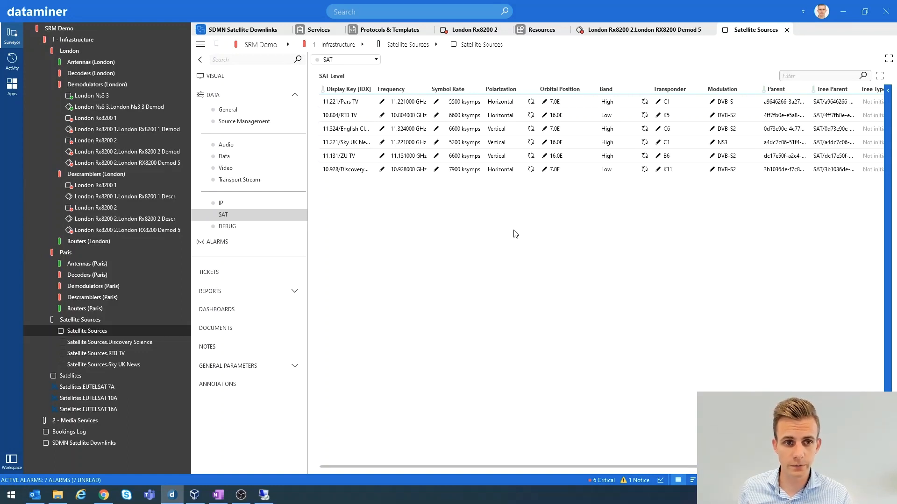
# In the Sources table on the General page, rename the uncommitted source with the default ID-based name as My Channel
pyautogui.click(223, 111)
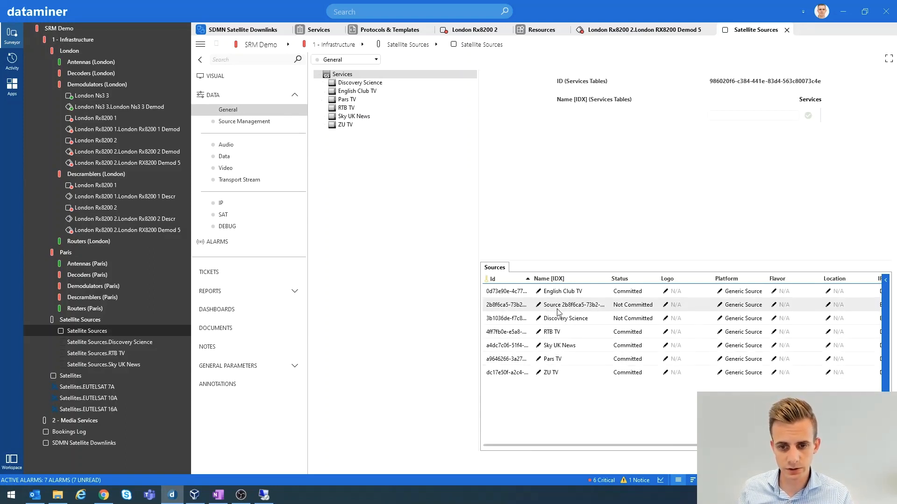
pyautogui.click(545, 309)
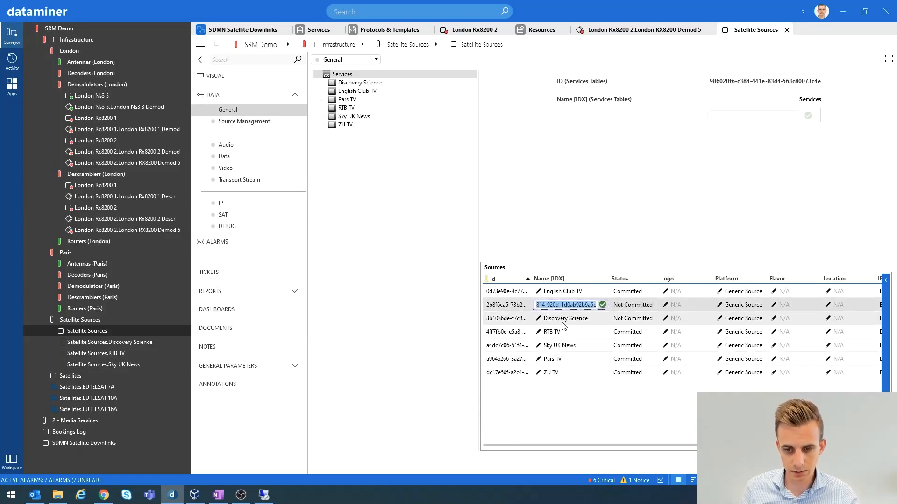
pyautogui.write('My Channel')
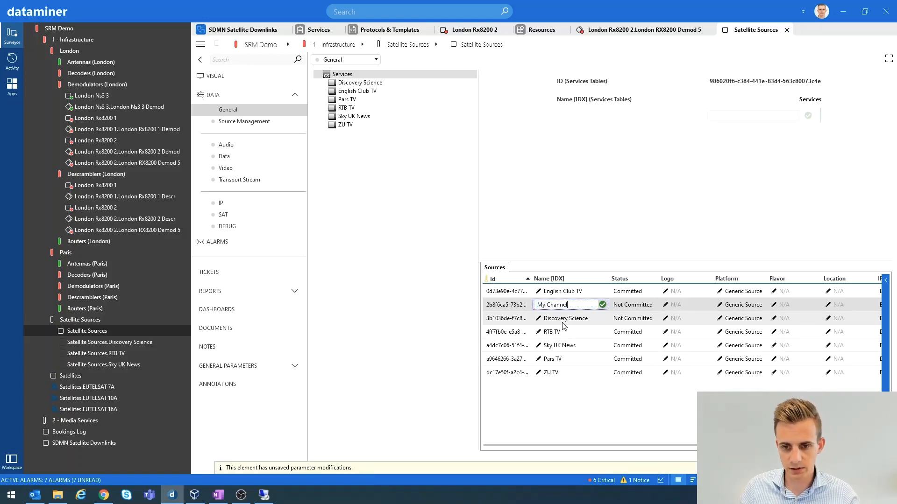
pyautogui.click(563, 322)
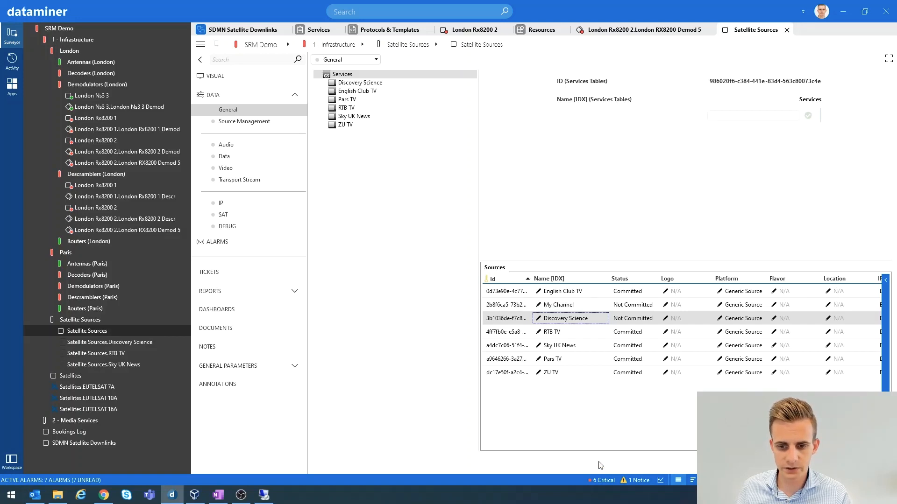
# Enable SAT for the My Channel source in the Sources table
pyautogui.moveTo(591, 446); pyautogui.dragTo(751, 445)
pyautogui.click(658, 306)
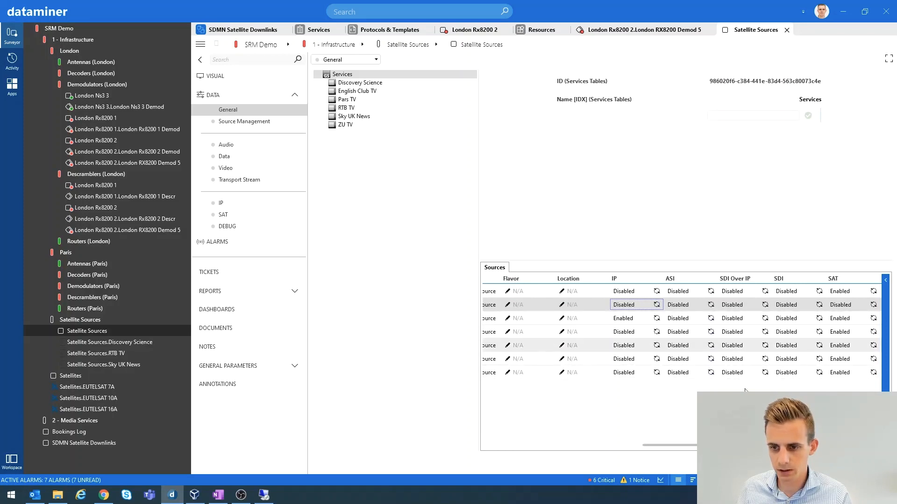
pyautogui.click(873, 304)
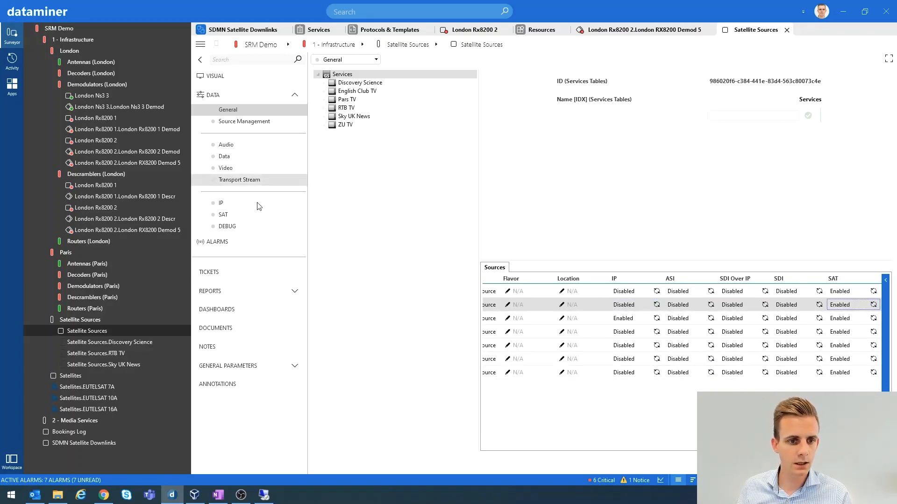
# In the SAT Level table, set My Channel's polarization to Horizontal and its frequency to 11 GHz
pyautogui.click(234, 214)
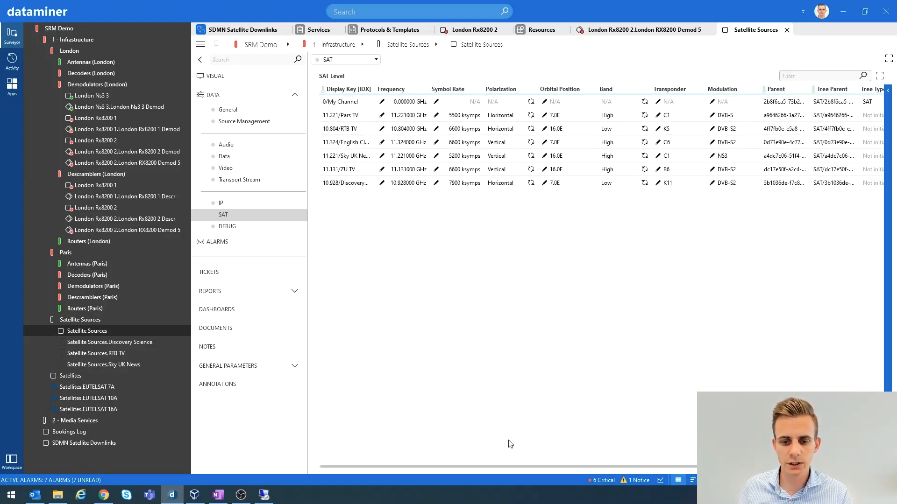
pyautogui.click(531, 102)
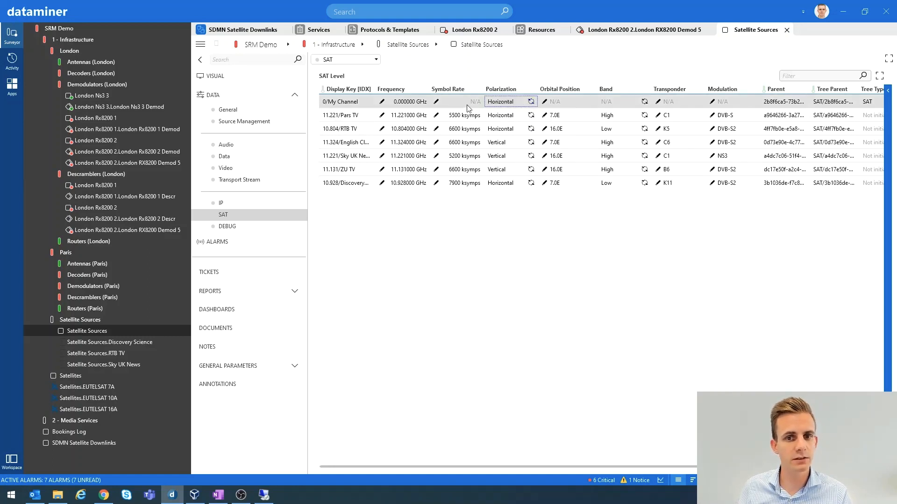
pyautogui.click(382, 102)
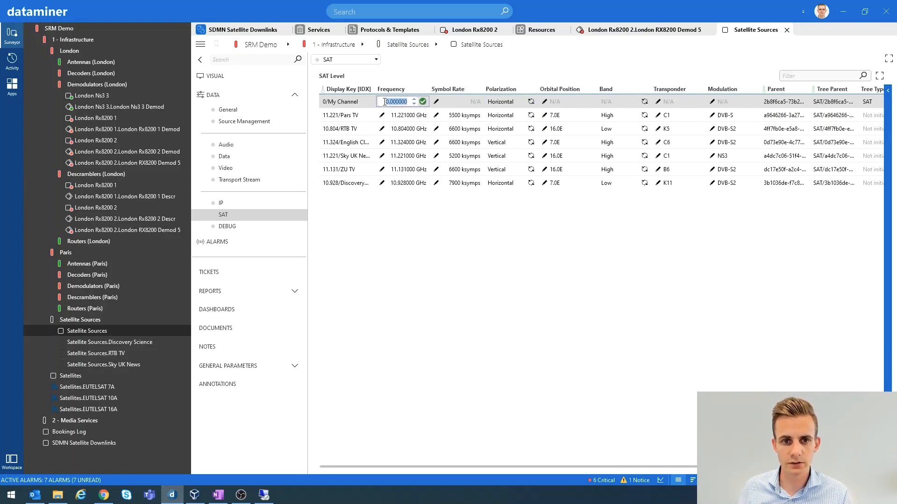
pyautogui.write('11')
pyautogui.press('Return')
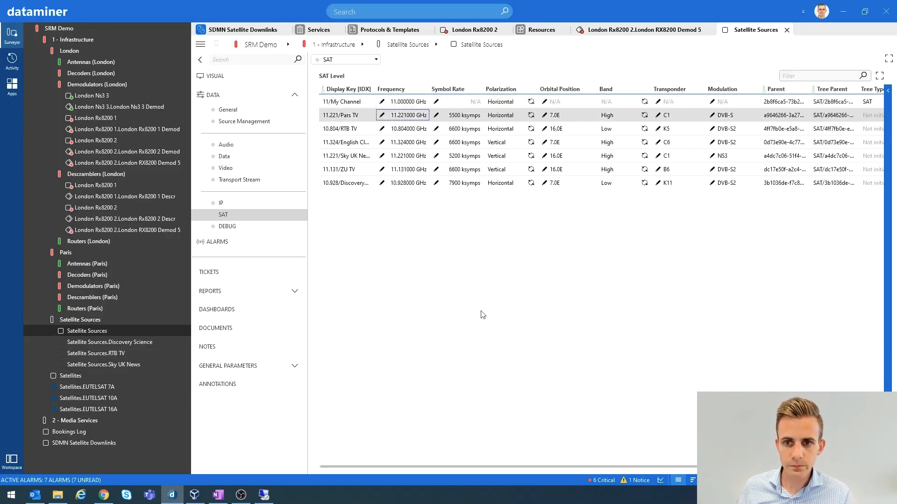
# In the SAT Level table, set My Channel's band to Low and its orbital position to 13.0E
pyautogui.moveTo(530, 466); pyautogui.dragTo(561, 466)
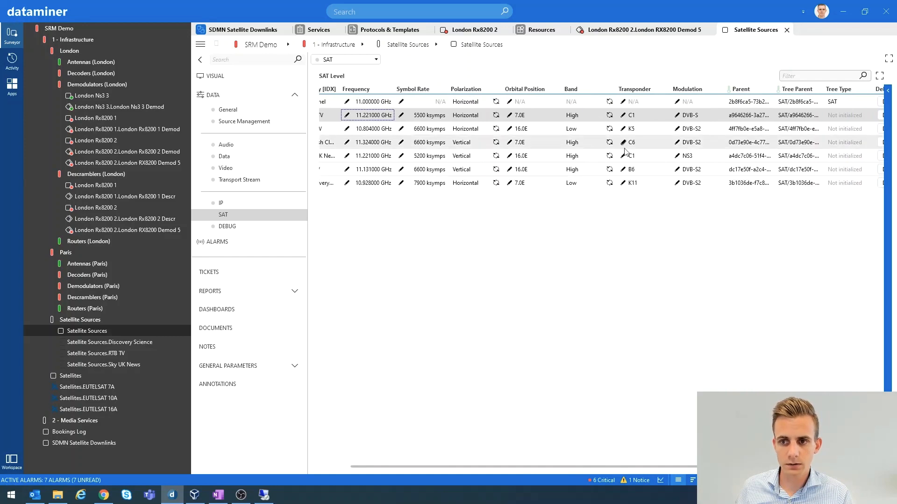
pyautogui.click(608, 103)
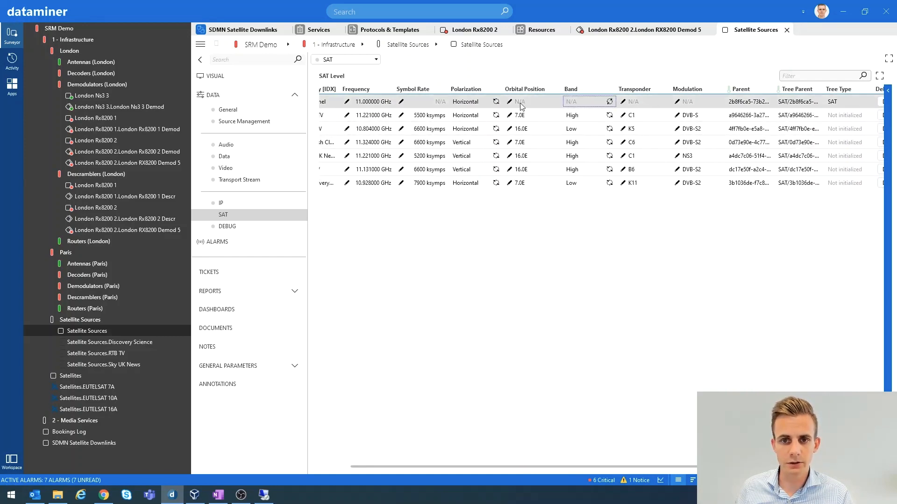
pyautogui.click(510, 102)
pyautogui.click(531, 103)
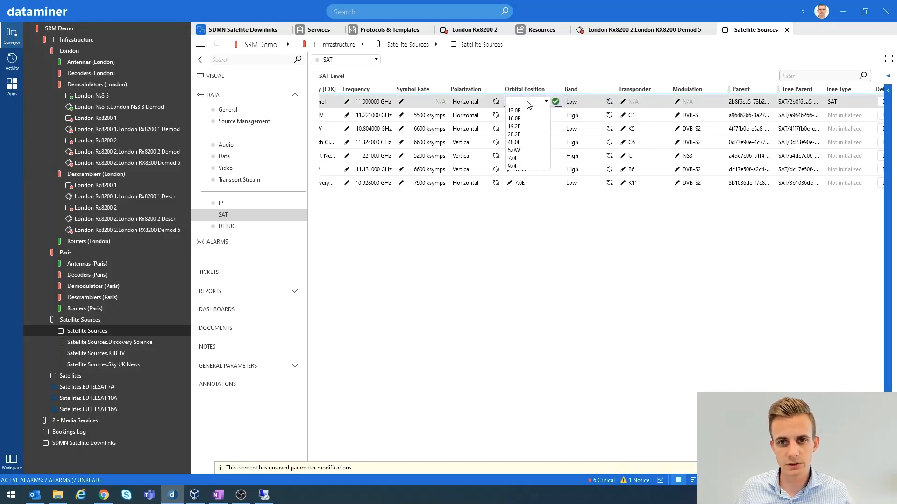
pyautogui.click(514, 111)
pyautogui.click(555, 102)
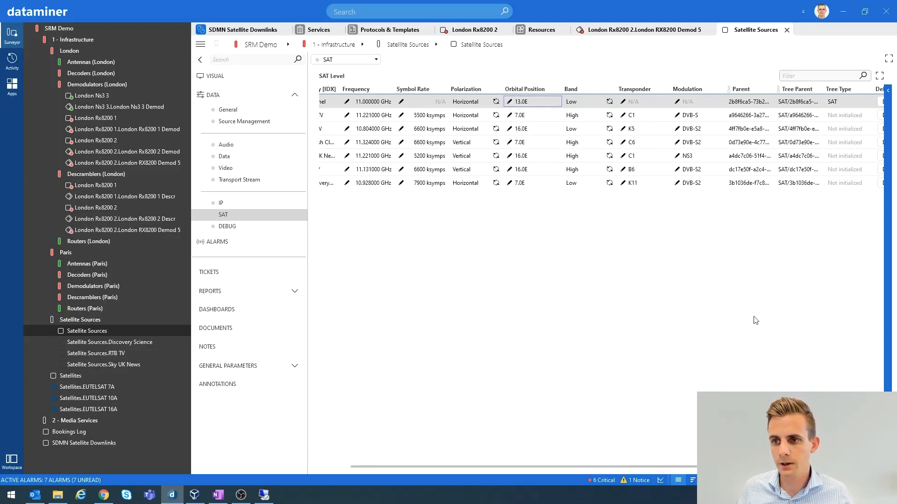
pyautogui.moveTo(684, 468); pyautogui.dragTo(522, 458)
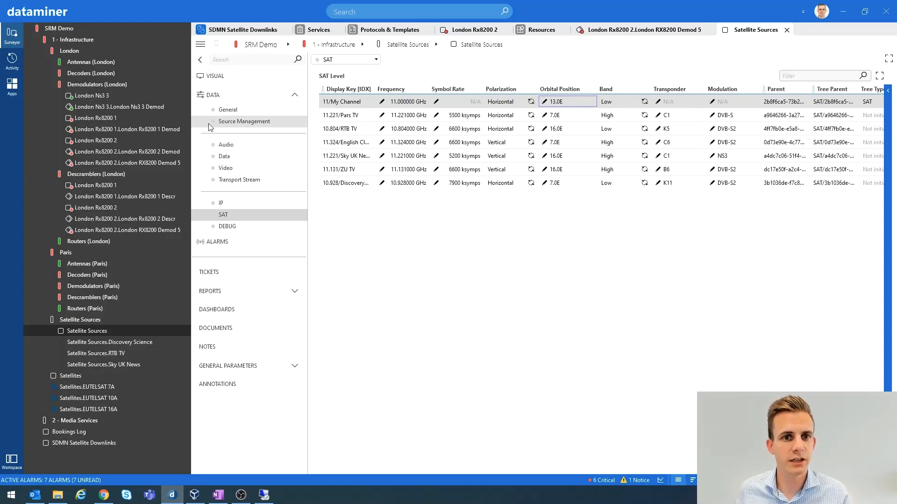
# Check the Create/Update Profile option on the Source Management page and return to the SAT data page
pyautogui.click(236, 122)
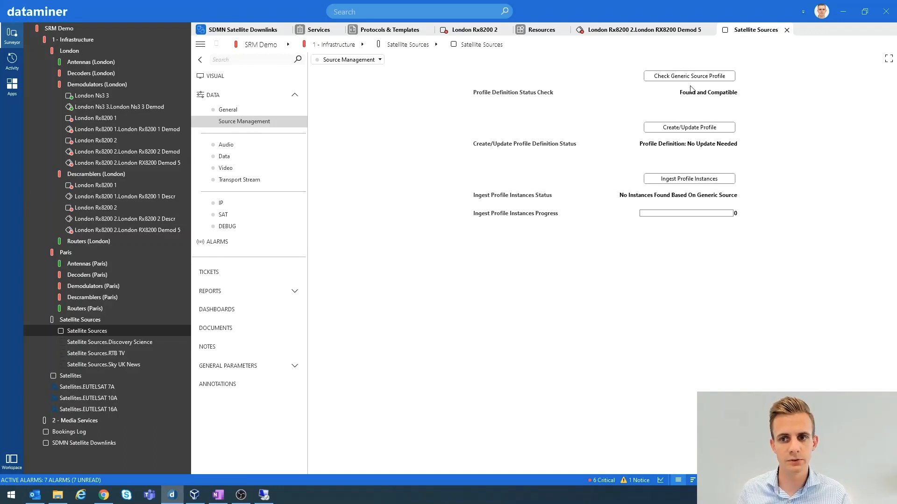
pyautogui.click(669, 129)
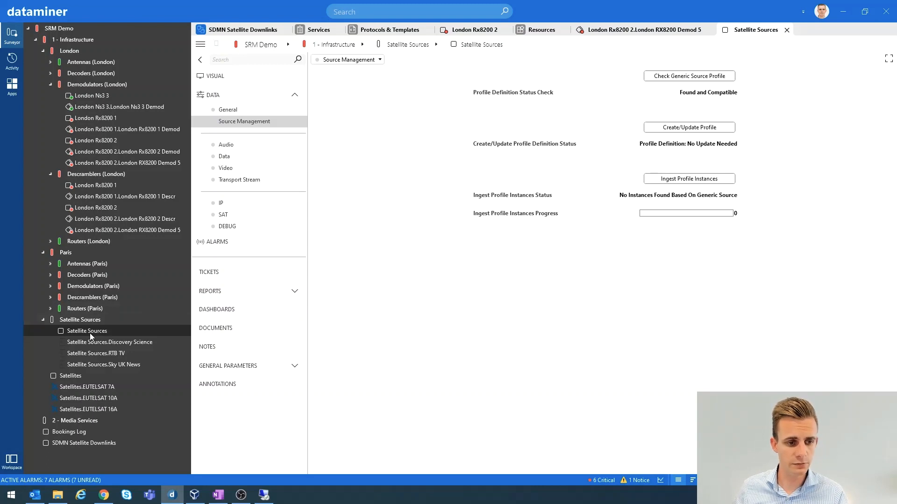
pyautogui.click(230, 216)
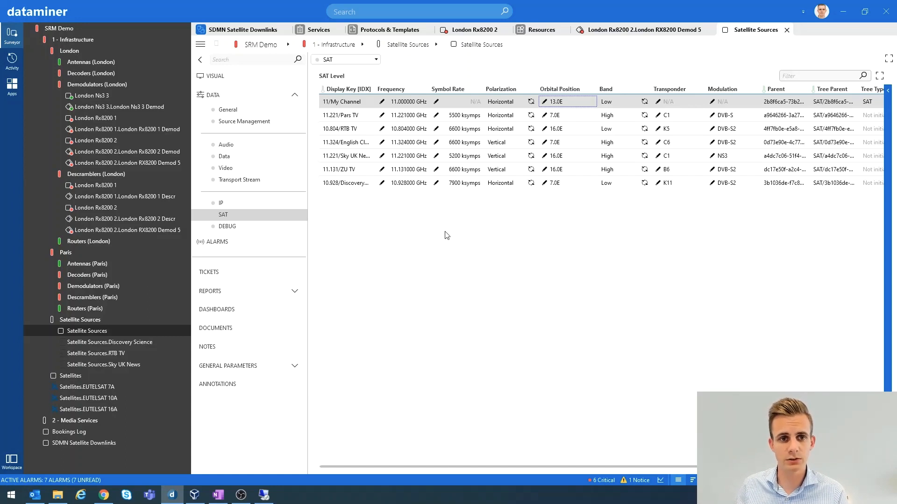
# Inspect the parameters of the Satellite function in the Satellite Downlink service definition
pyautogui.click(319, 31)
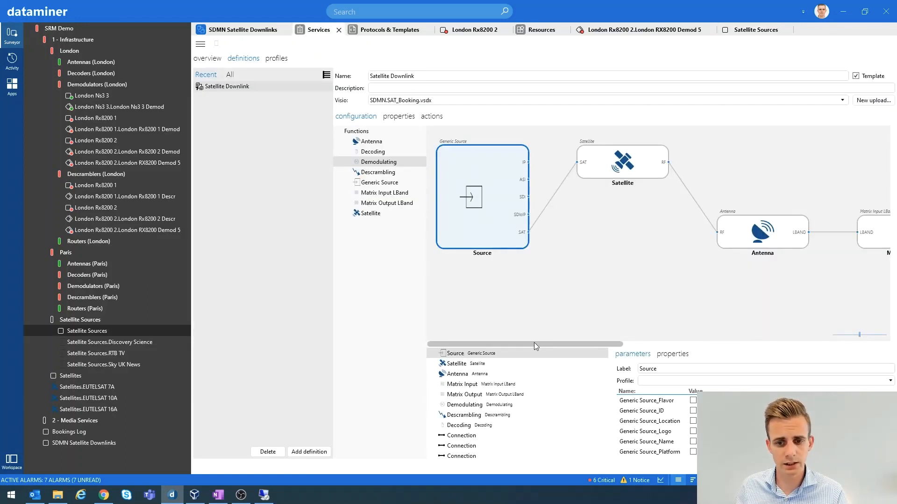
pyautogui.moveTo(534, 343); pyautogui.dragTo(562, 345)
pyautogui.click(570, 177)
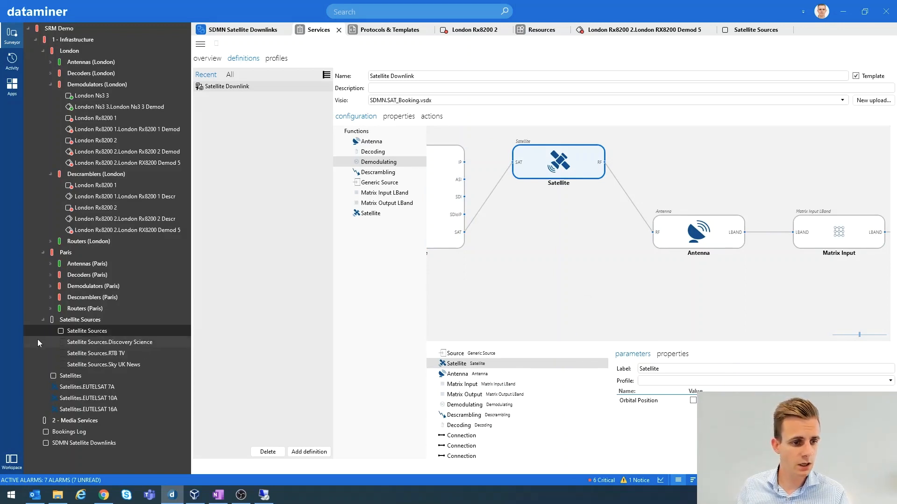
# Open the Satellites element and check which protocol it uses
pyautogui.click(43, 320)
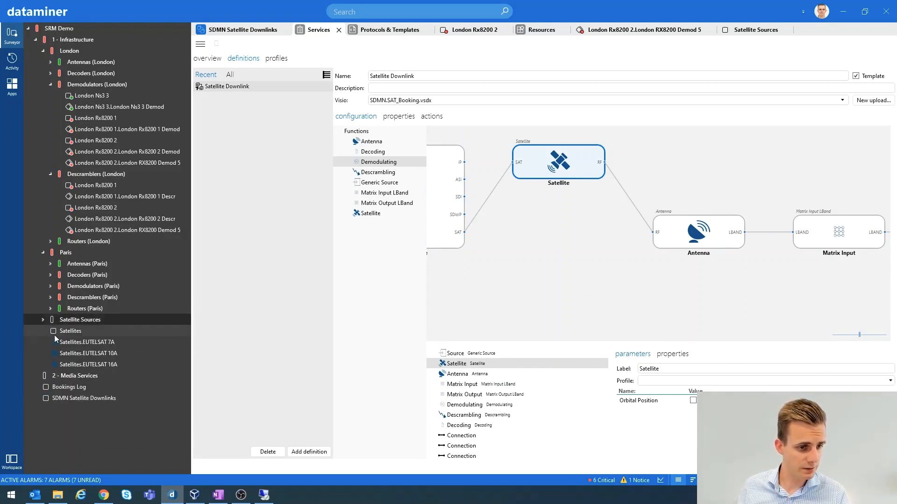
pyautogui.click(69, 331)
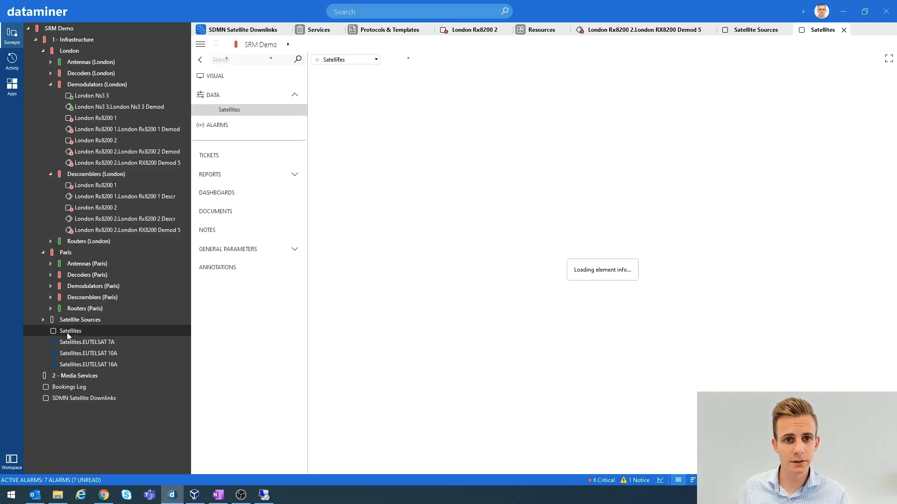
pyautogui.rightClick(68, 330)
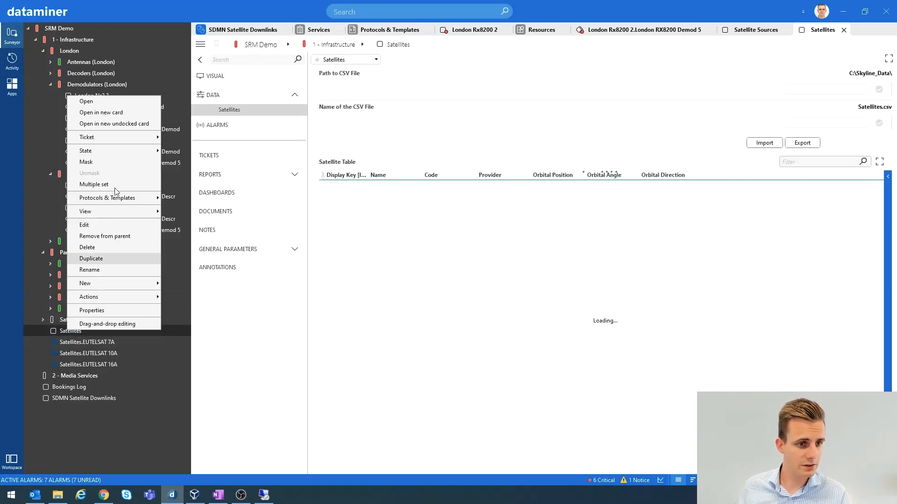
pyautogui.moveTo(117, 201)
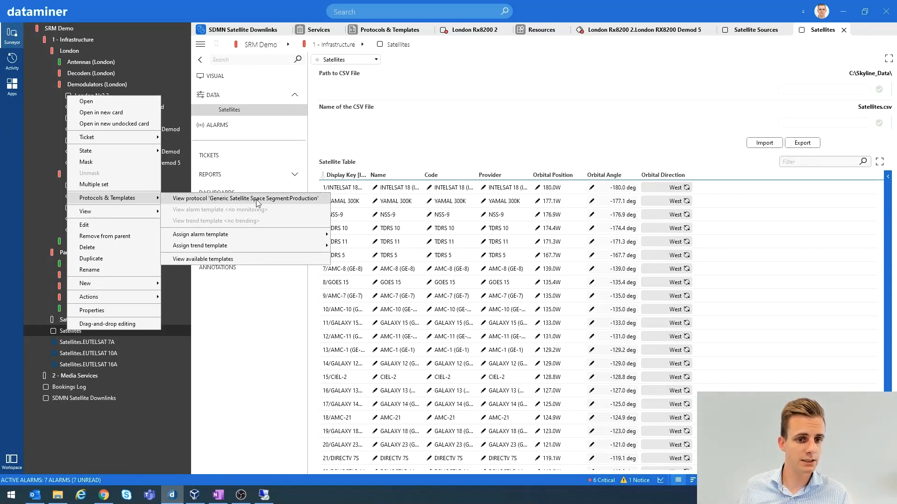
pyautogui.click(275, 329)
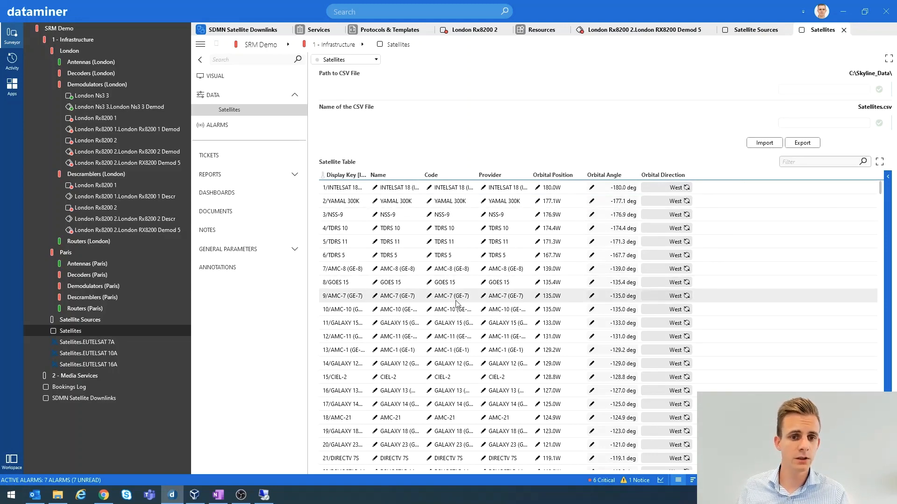
# Examine the entries of the Satellite Table and its parameter details, and return to the data display
pyautogui.scroll(-5, 456, 303)
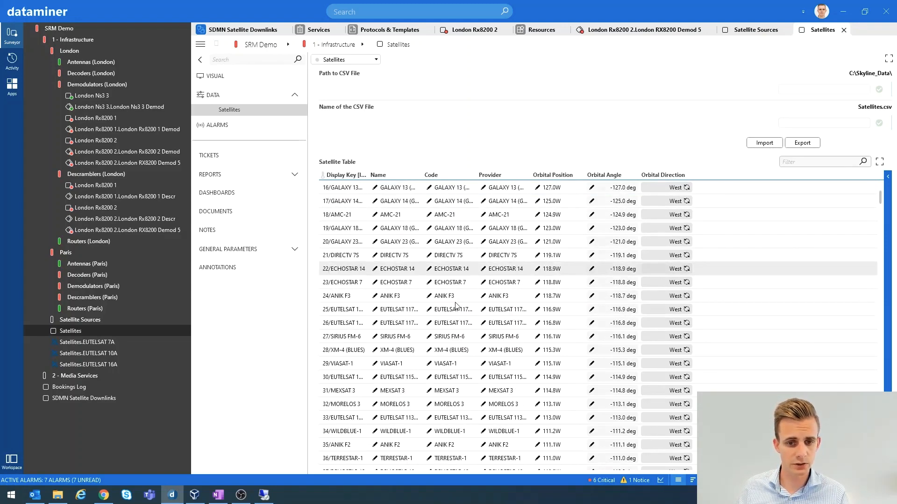
pyautogui.scroll(5, 456, 309)
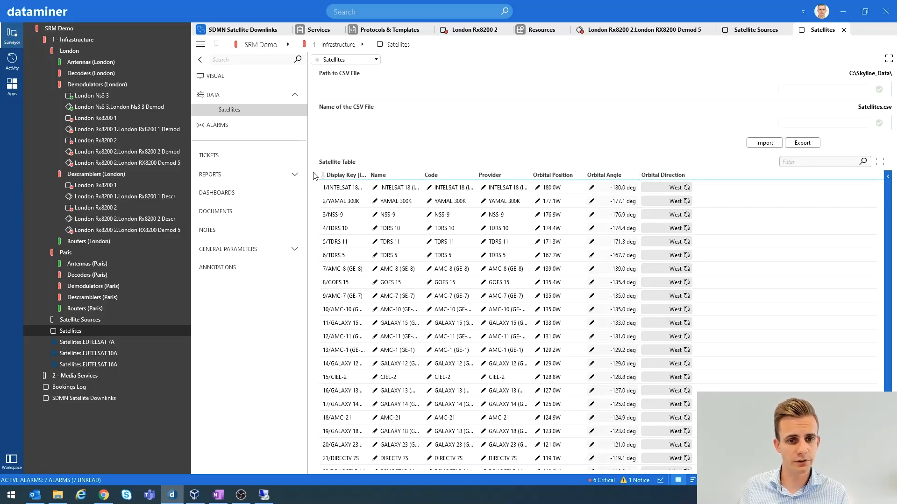
pyautogui.click(338, 162)
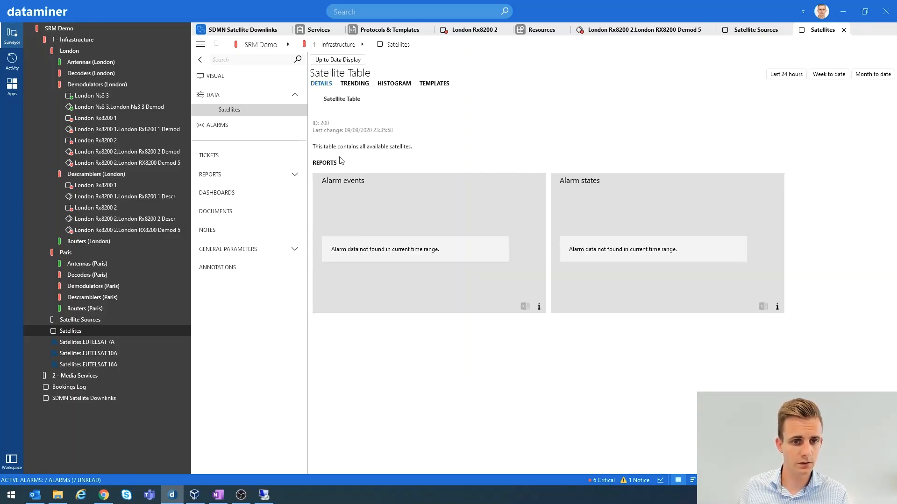
pyautogui.click(340, 61)
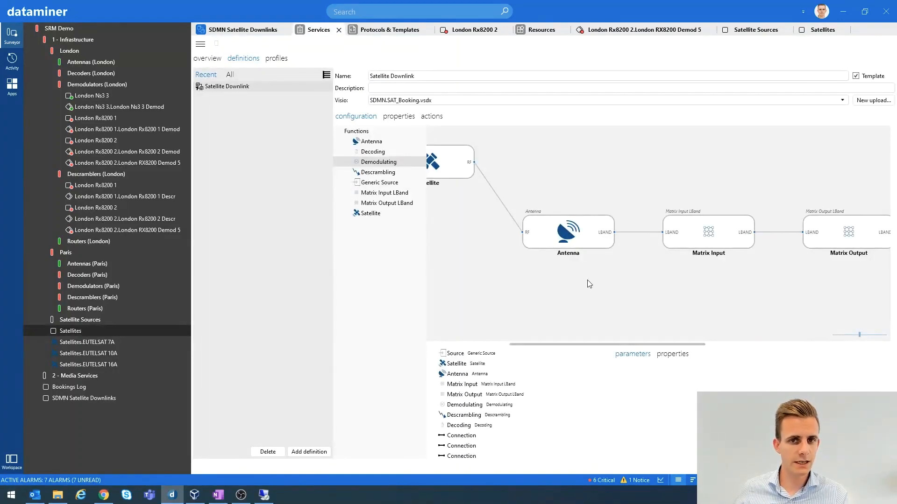
# Expand the Antennas (London) view and check which protocol the London Ant 1 element uses
pyautogui.click(51, 62)
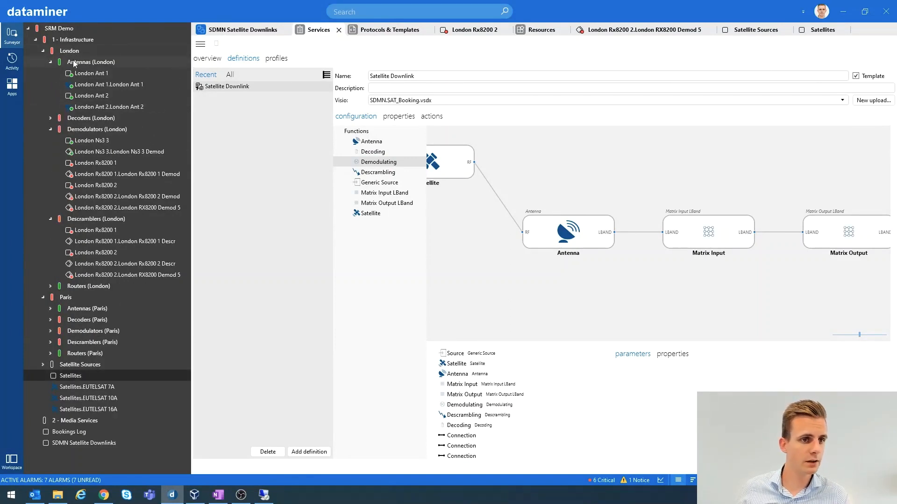
pyautogui.rightClick(94, 75)
pyautogui.moveTo(120, 132)
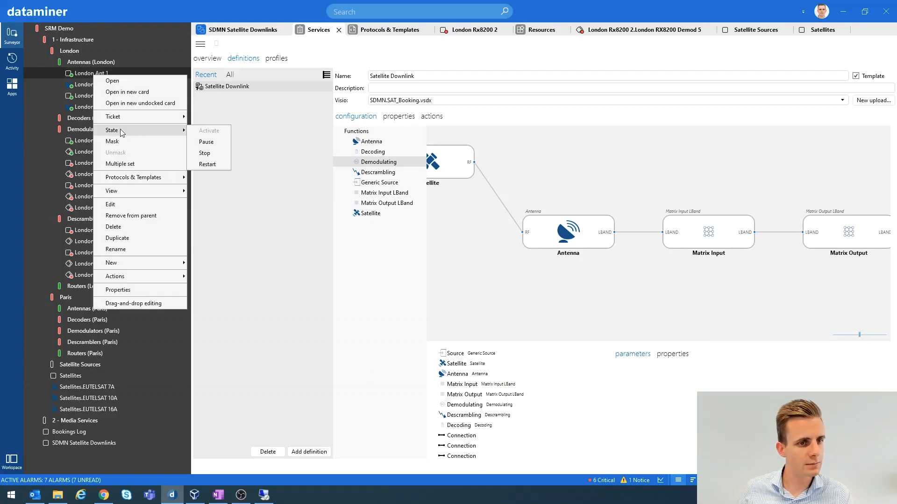
pyautogui.moveTo(124, 182)
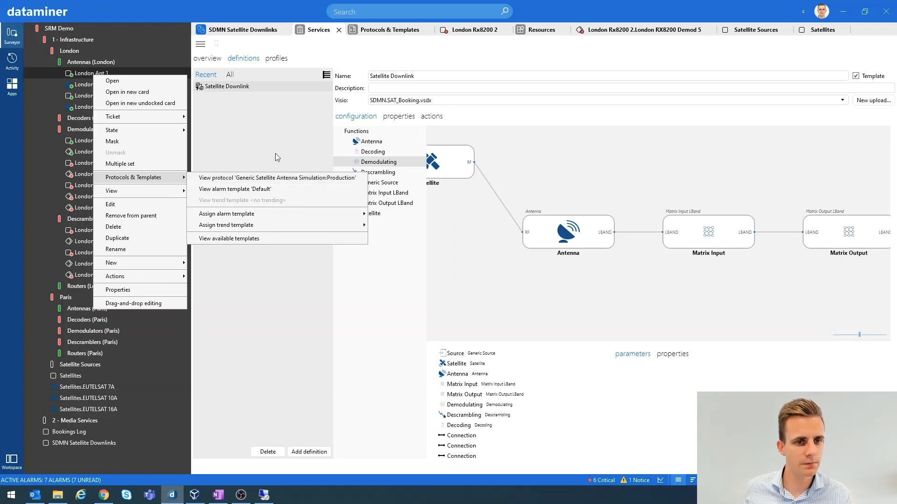
pyautogui.click(259, 141)
pyautogui.click(86, 73)
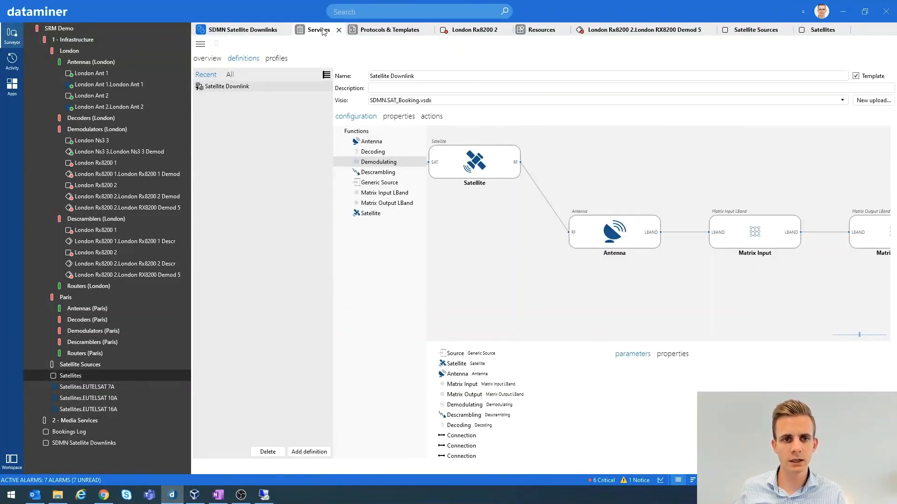
# In the Satellite Downlink service definition, compare the parameters of the Matrix Input and Matrix Output functions
pyautogui.hscroll(3, 615, 344)
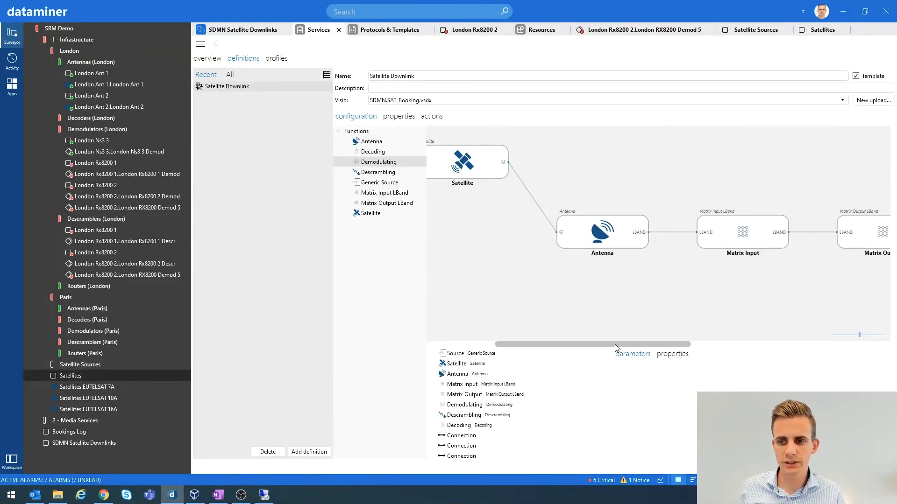
pyautogui.moveTo(618, 343); pyautogui.dragTo(521, 341)
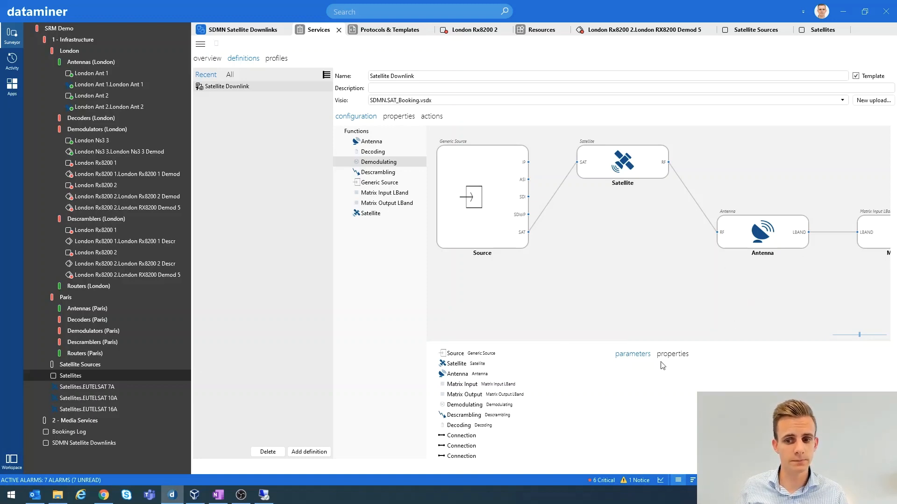
pyautogui.moveTo(562, 343); pyautogui.dragTo(705, 341)
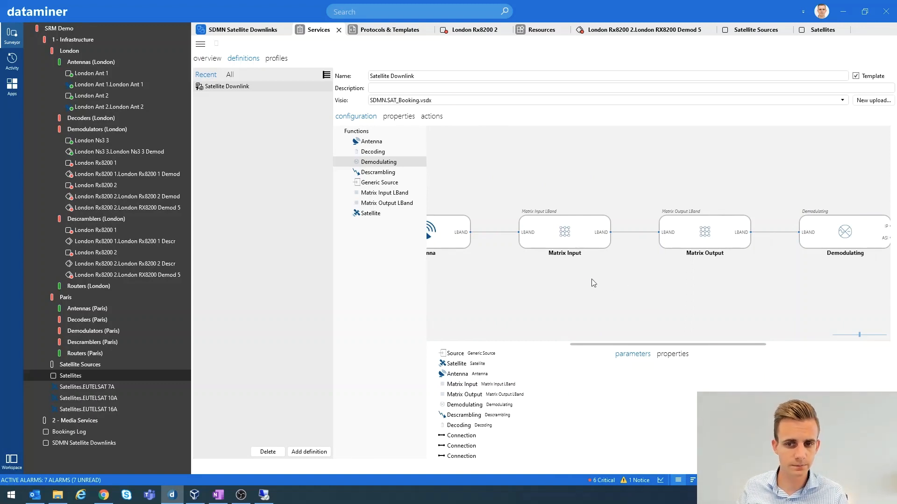
pyautogui.click(559, 241)
pyautogui.click(713, 237)
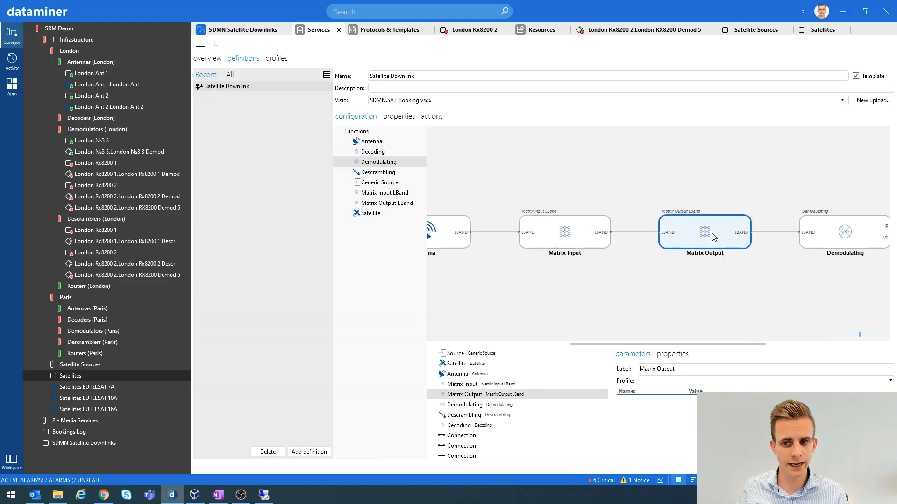
pyautogui.click(575, 239)
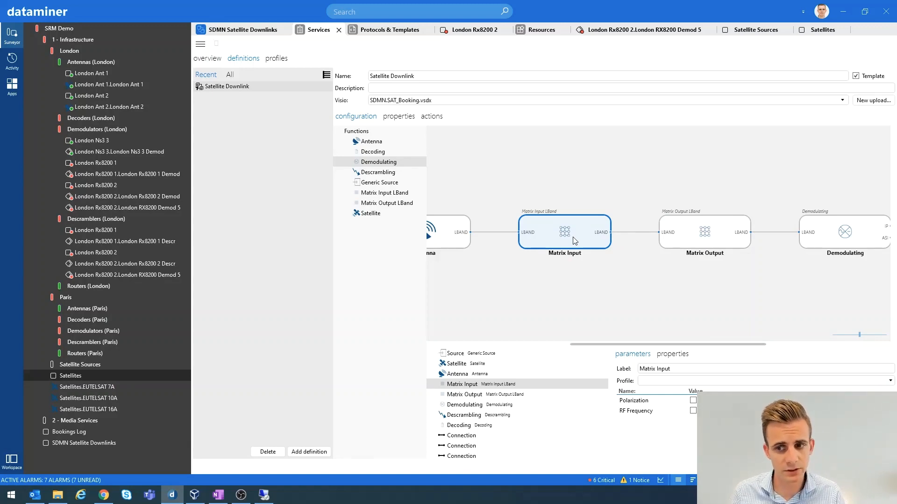
pyautogui.click(699, 226)
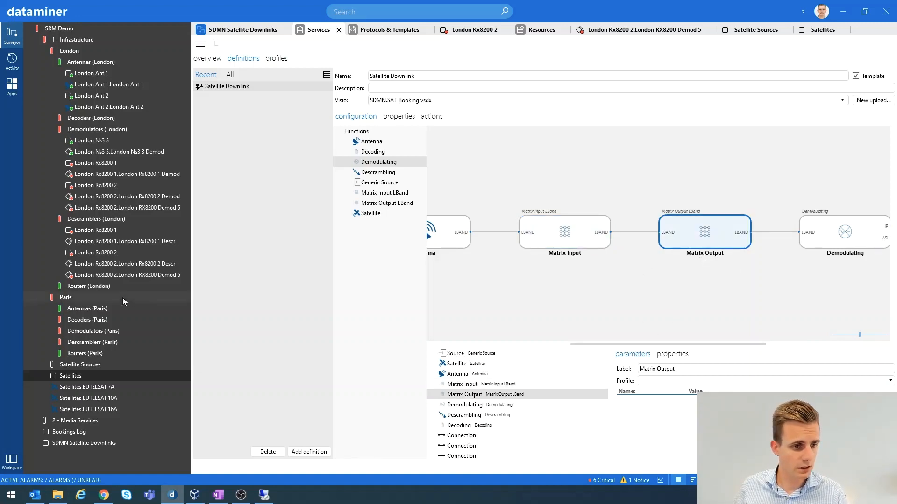
# Open the Paris LBand Router element under Routers (Paris) and examine its Input Status and Output Control tables
pyautogui.click(50, 354)
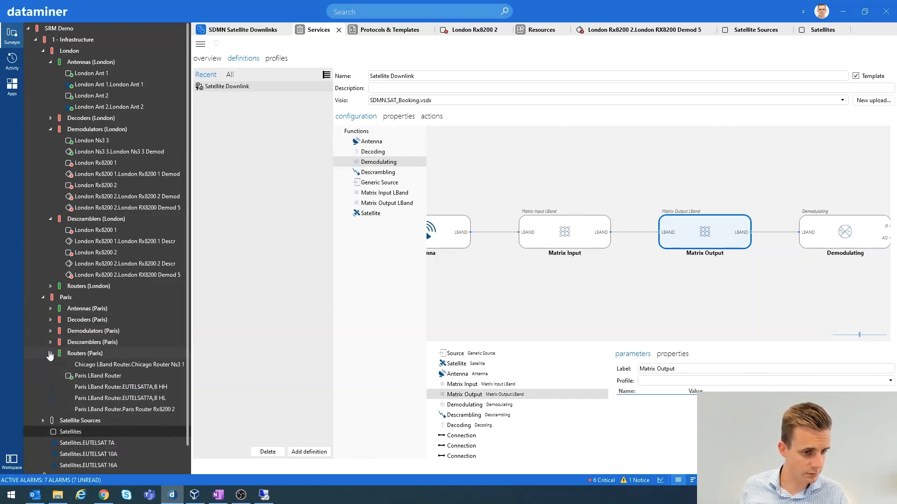
pyautogui.scroll(-1, 99, 397)
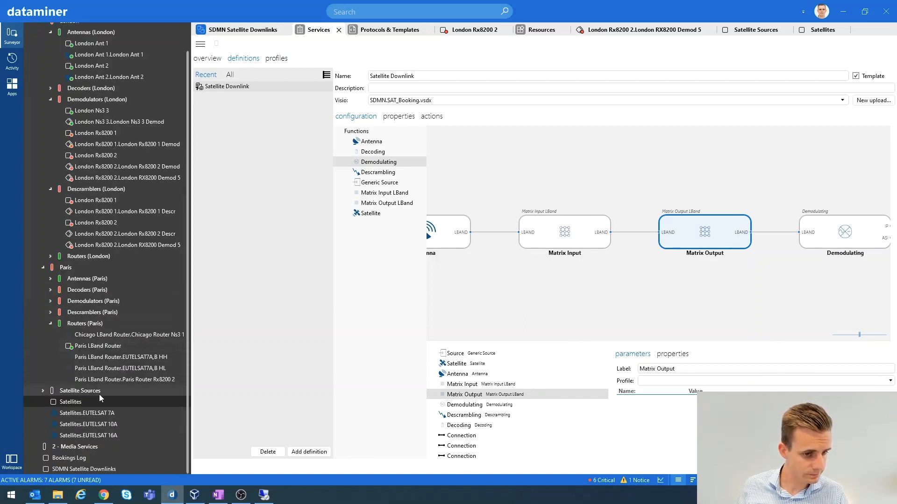
pyautogui.click(91, 346)
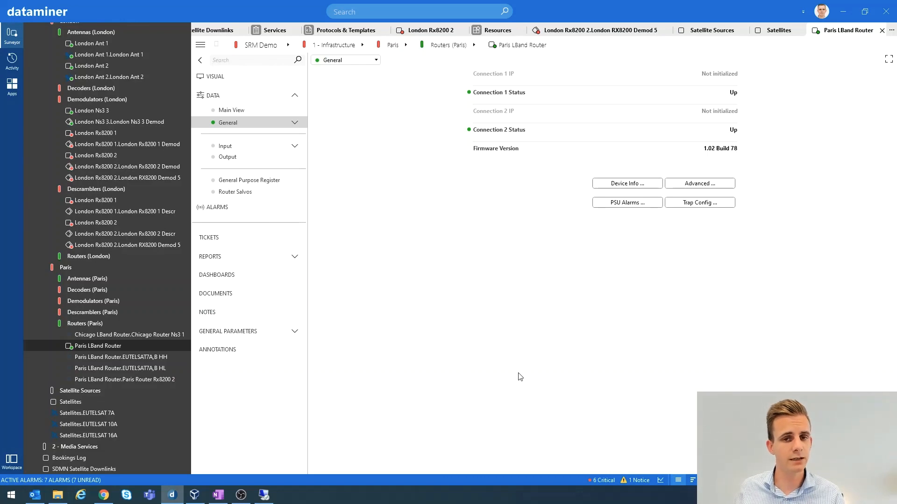
pyautogui.click(225, 146)
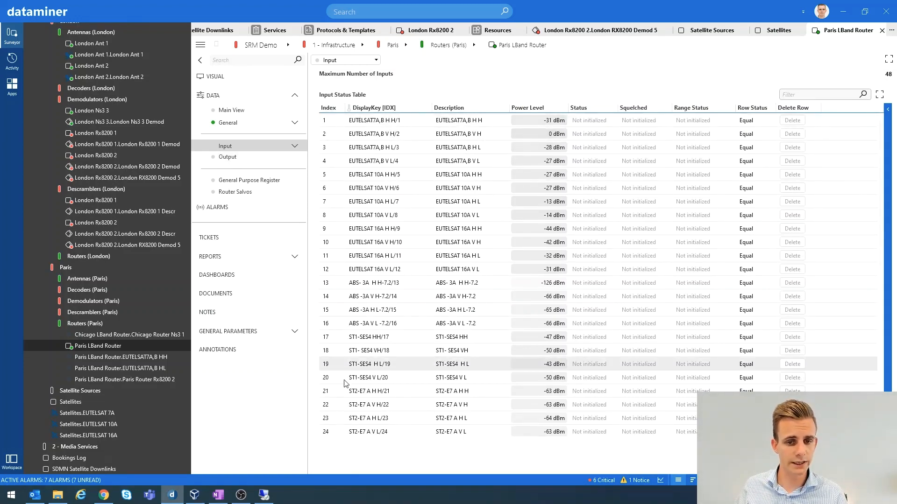
pyautogui.click(229, 158)
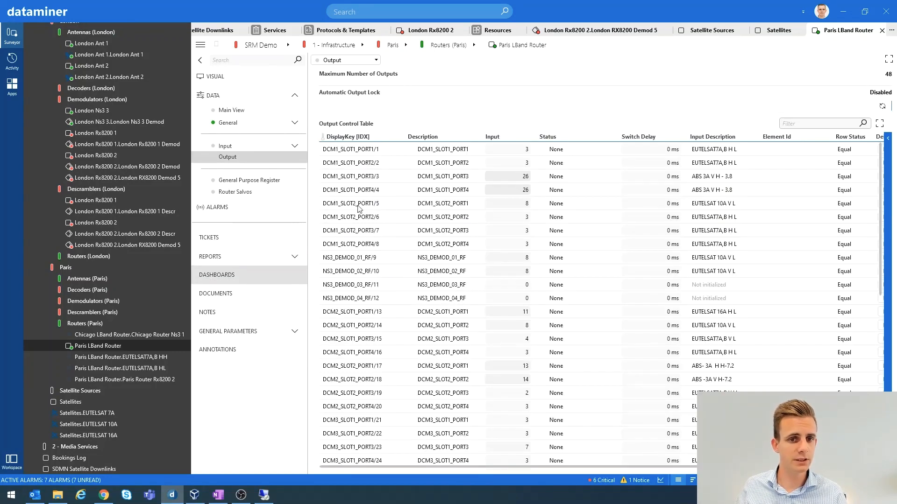
pyautogui.click(226, 146)
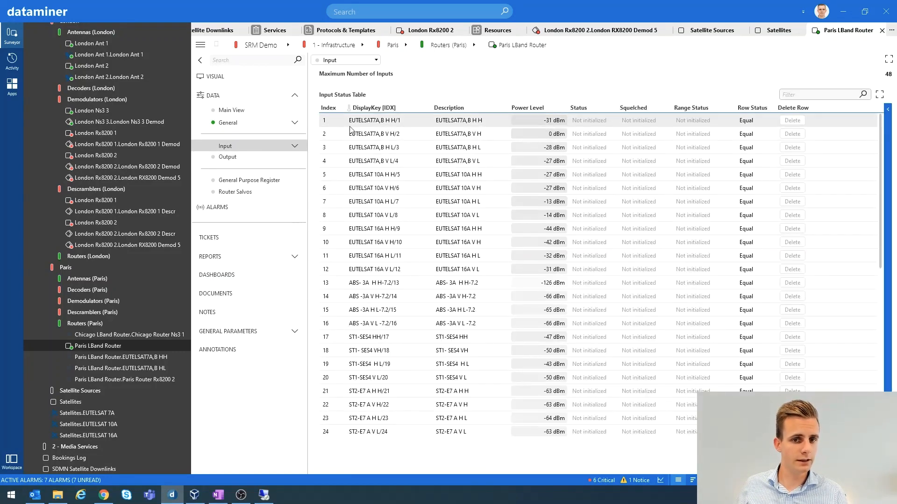
# Review the Paris LBand Router's Output Control Table and trace the Matrix Input and Matrix Output connections in the Satellite Downlink service definition
pyautogui.click(248, 159)
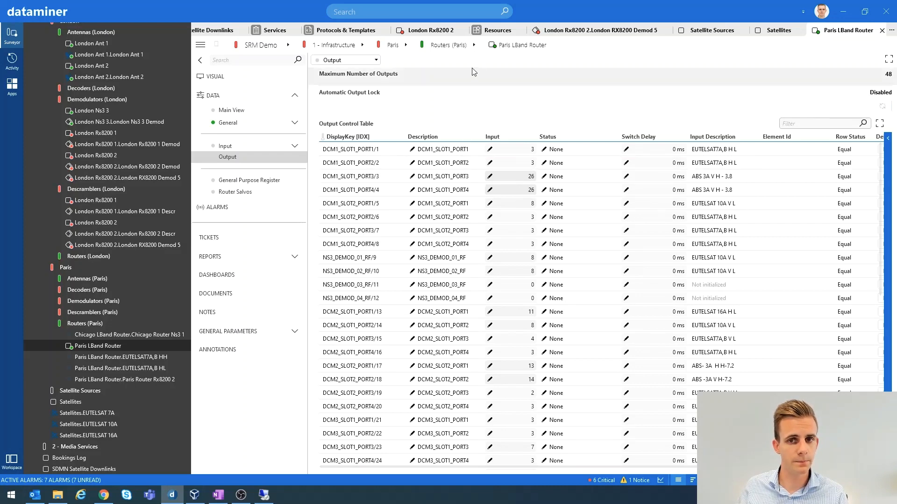
pyautogui.click(267, 30)
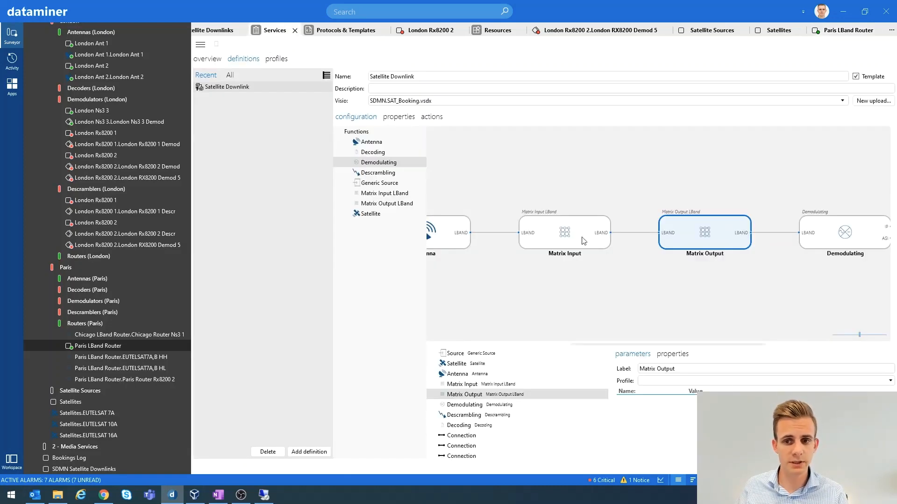
pyautogui.moveTo(668, 344); pyautogui.dragTo(575, 342)
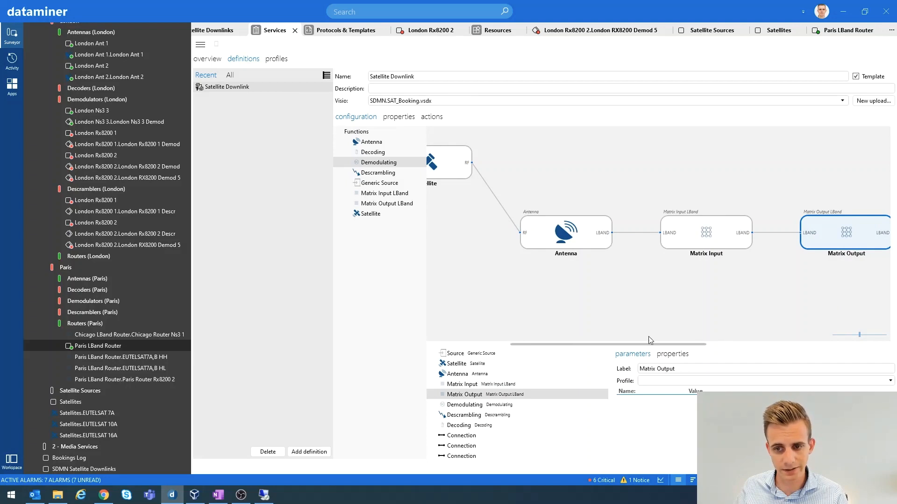
pyautogui.hscroll(4, 645, 345)
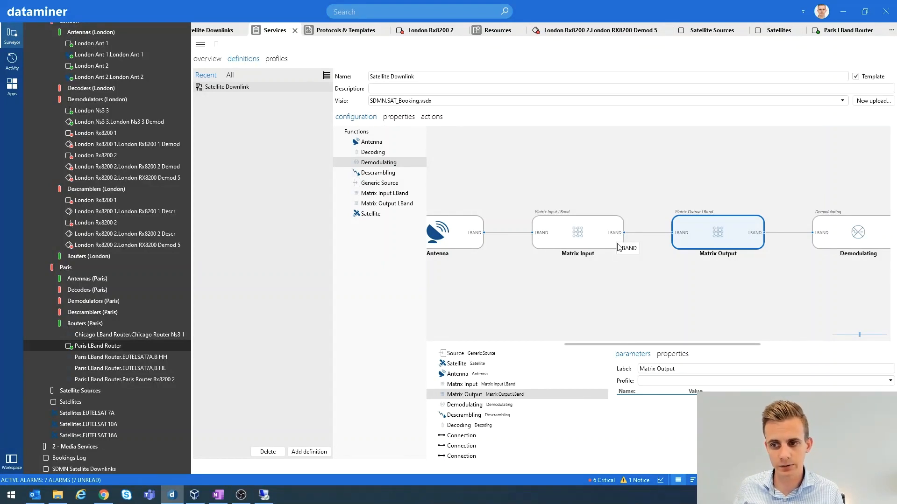
pyautogui.moveTo(631, 348); pyautogui.dragTo(733, 340)
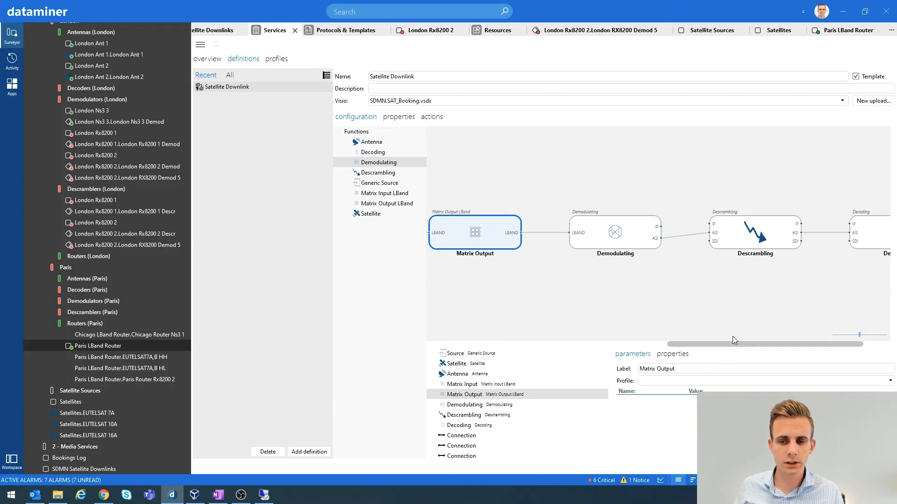
# Select the Demodulating function in the Satellite Downlink definition and list its Ericsson and Novelsat child functions
pyautogui.click(626, 232)
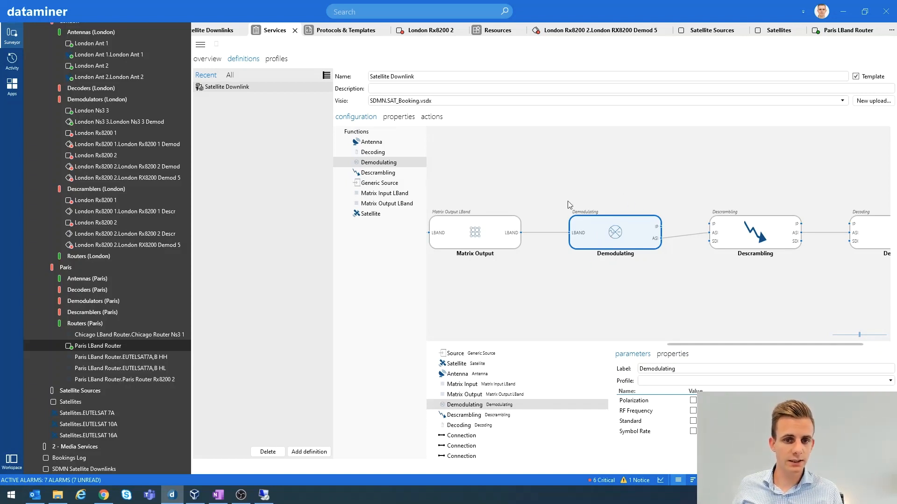
pyautogui.click(346, 163)
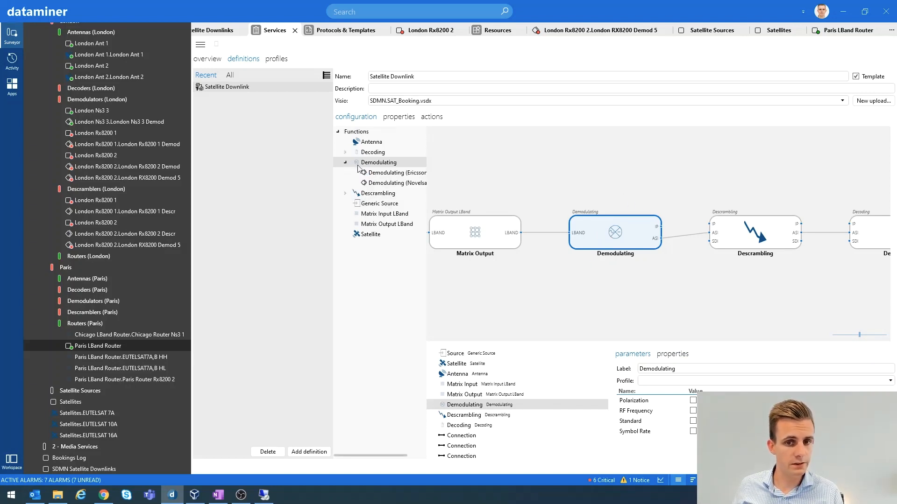
pyautogui.moveTo(426, 170)
pyautogui.mouseDown()
pyautogui.moveTo(457, 169)
pyautogui.moveTo(427, 179)
pyautogui.mouseUp()
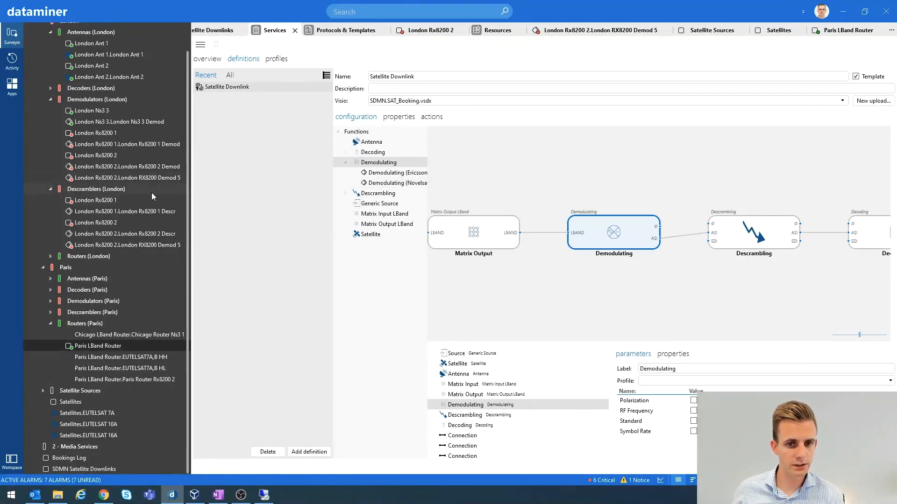
# Examine the Satellite Input Configuration of the London Rx8200 1 element, and open the London Ns3 3 demodulator element for comparison
pyautogui.click(103, 201)
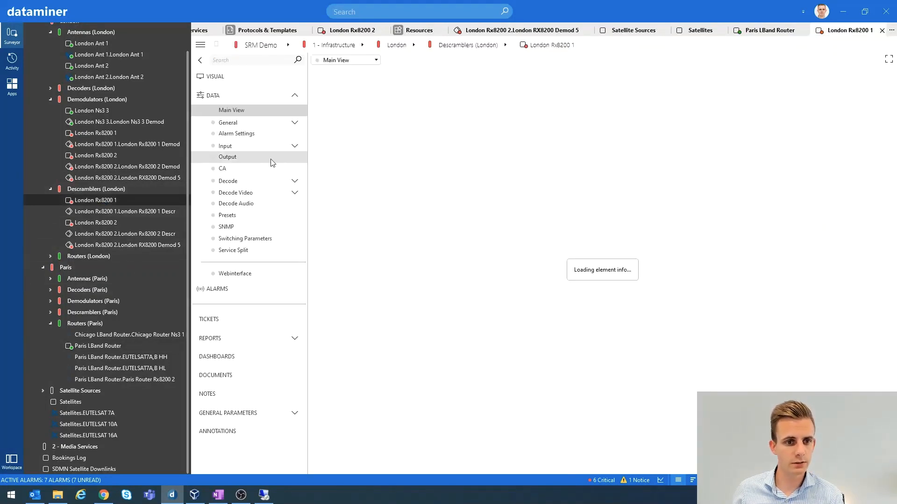
pyautogui.click(295, 145)
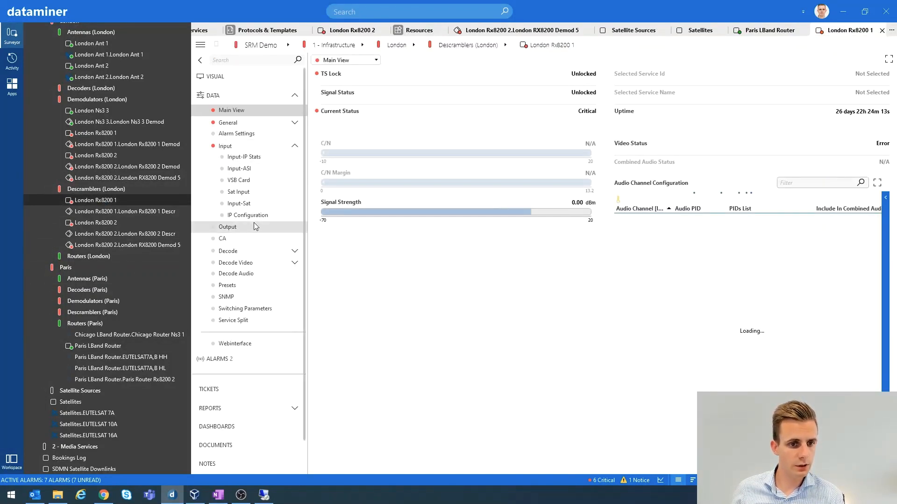
pyautogui.click(241, 205)
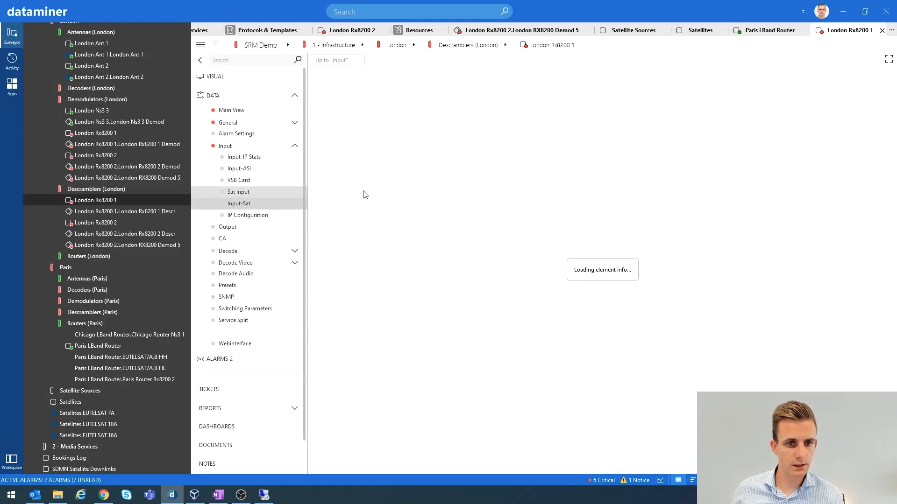
pyautogui.click(238, 193)
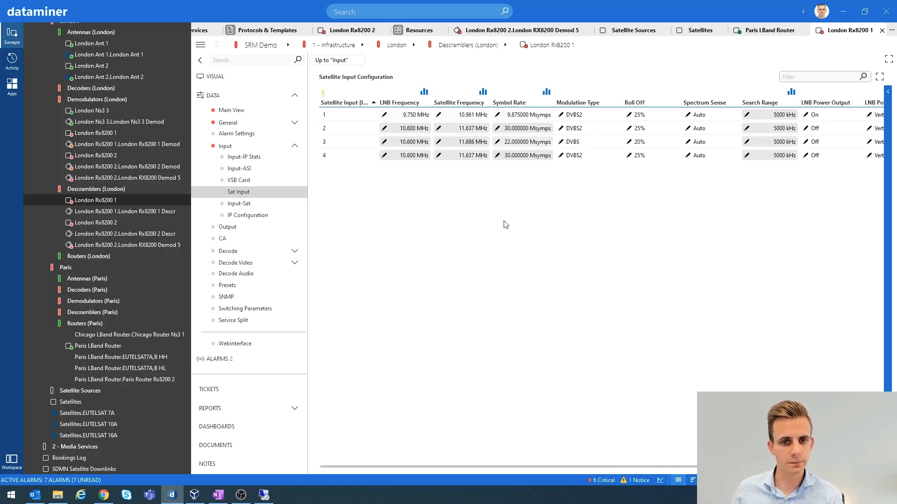
pyautogui.click(92, 110)
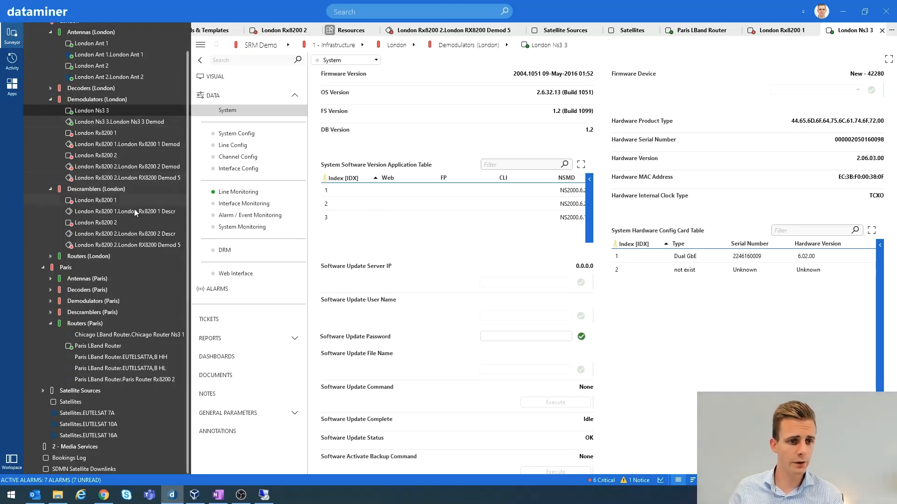
# Return to the Satellite Downlink service definition and inspect the child functions under Descrambling and Decoding
pyautogui.click(347, 32)
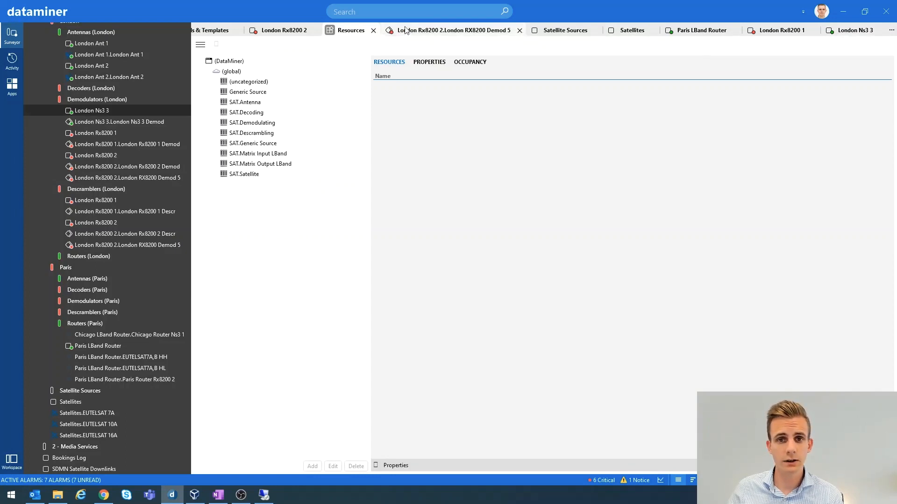
pyautogui.click(891, 30)
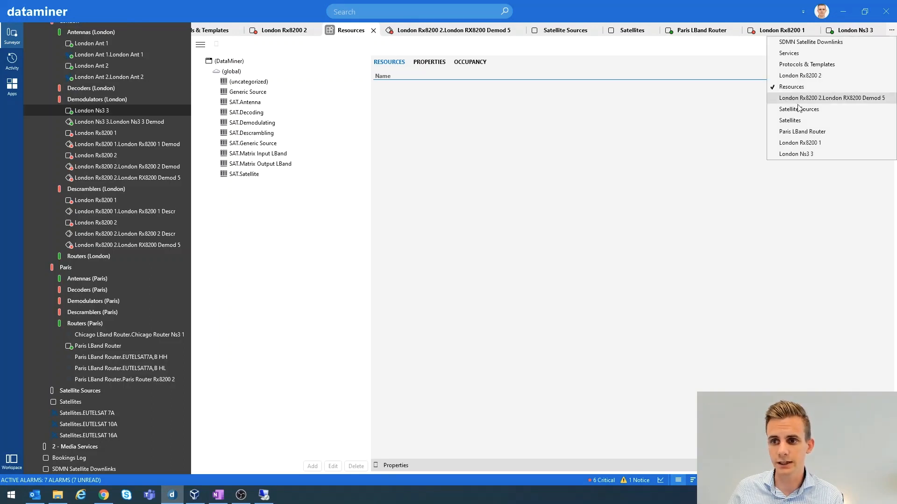
pyautogui.click(794, 55)
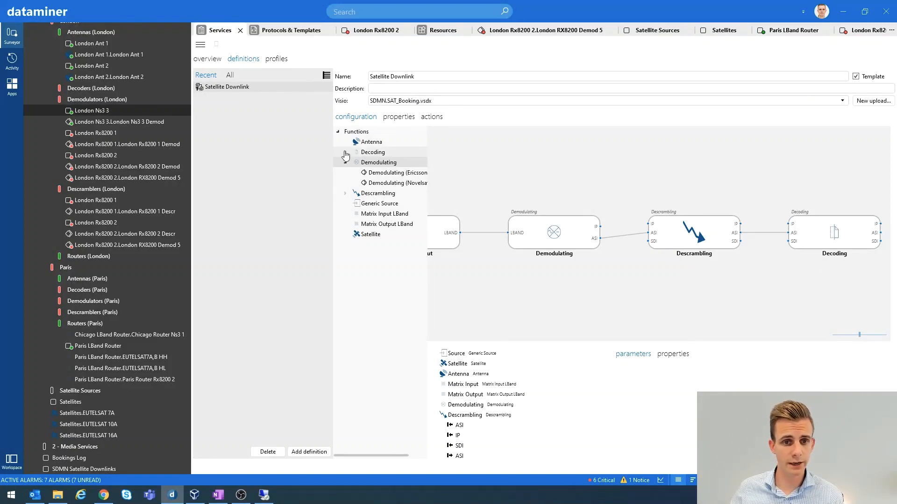
pyautogui.click(345, 194)
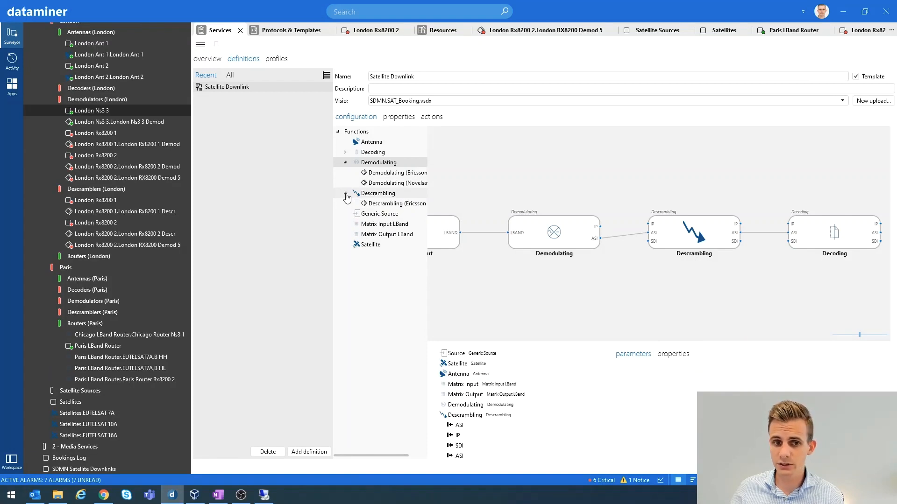
pyautogui.click(345, 152)
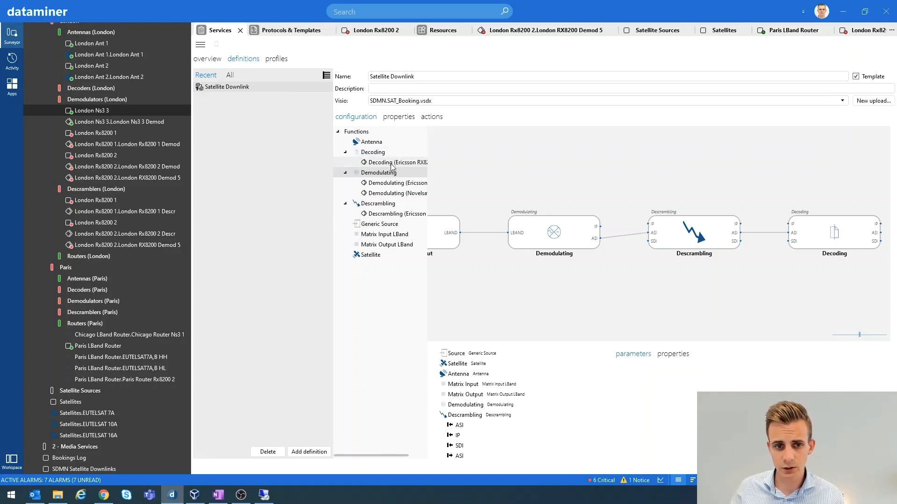
pyautogui.click(346, 153)
pyautogui.click(346, 193)
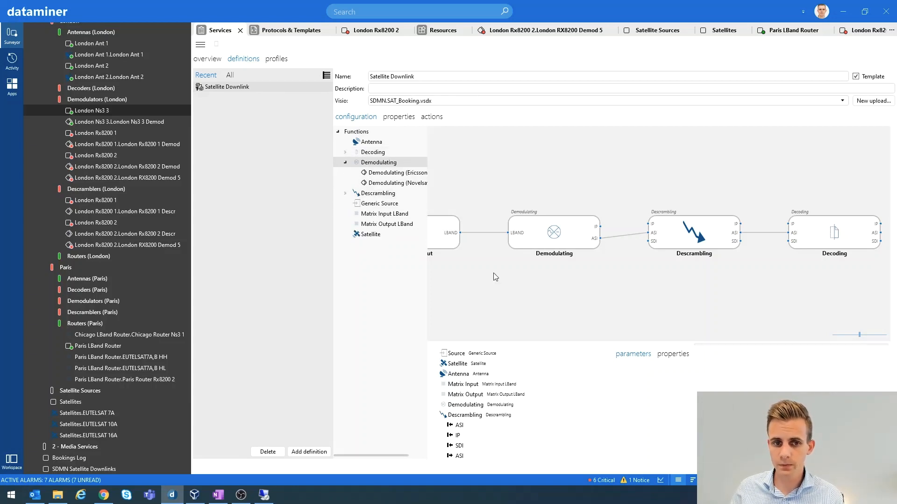
pyautogui.click(345, 193)
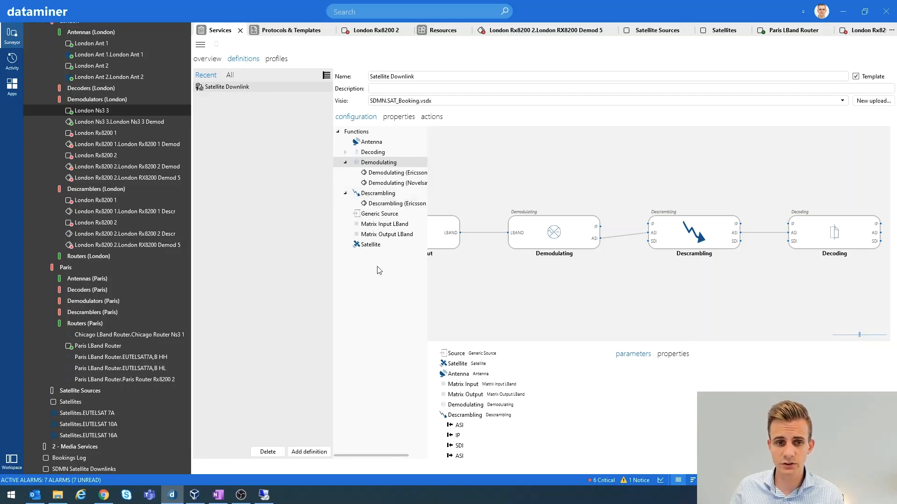